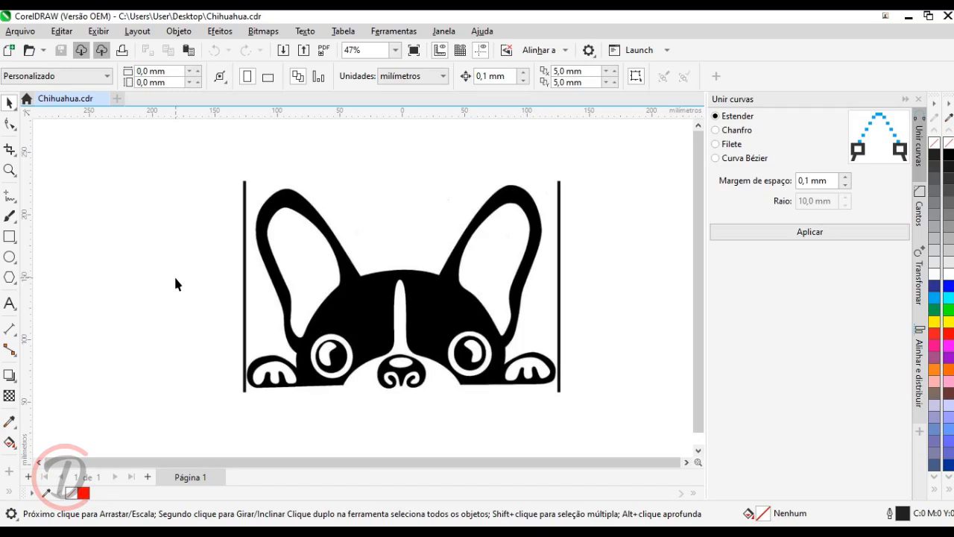
# - Lock the dog face bitmap in place as a tracing reference
pyautogui.click(381, 289)
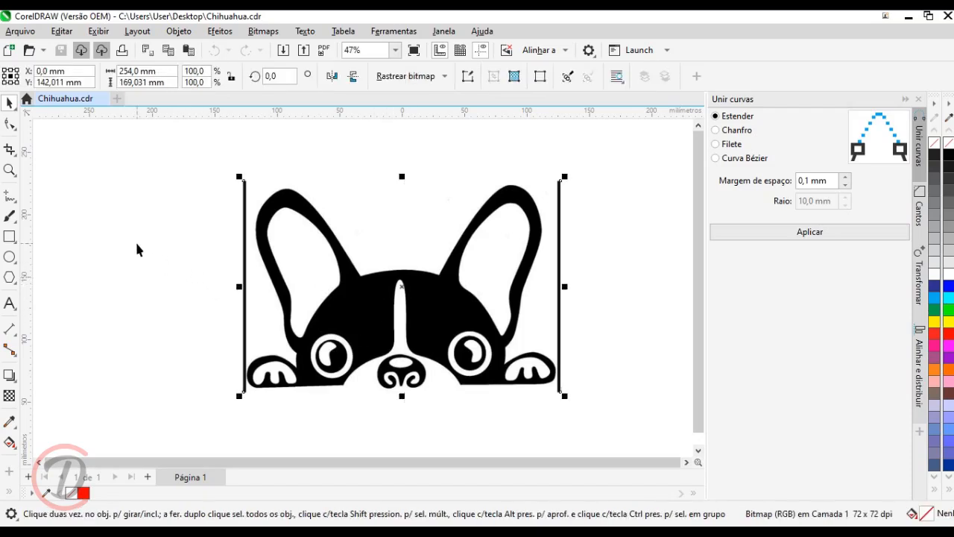
pyautogui.rightClick(360, 300)
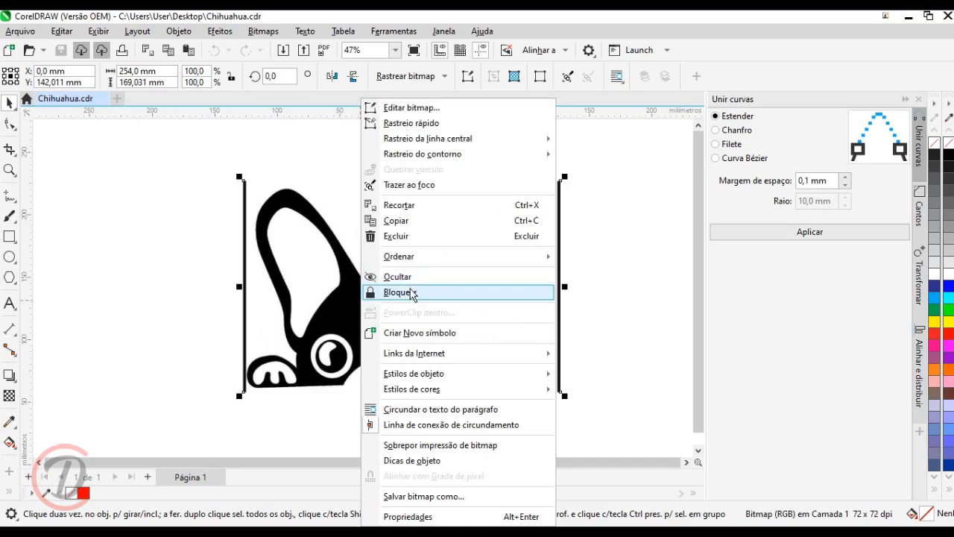
pyautogui.click(406, 293)
pyautogui.click(139, 238)
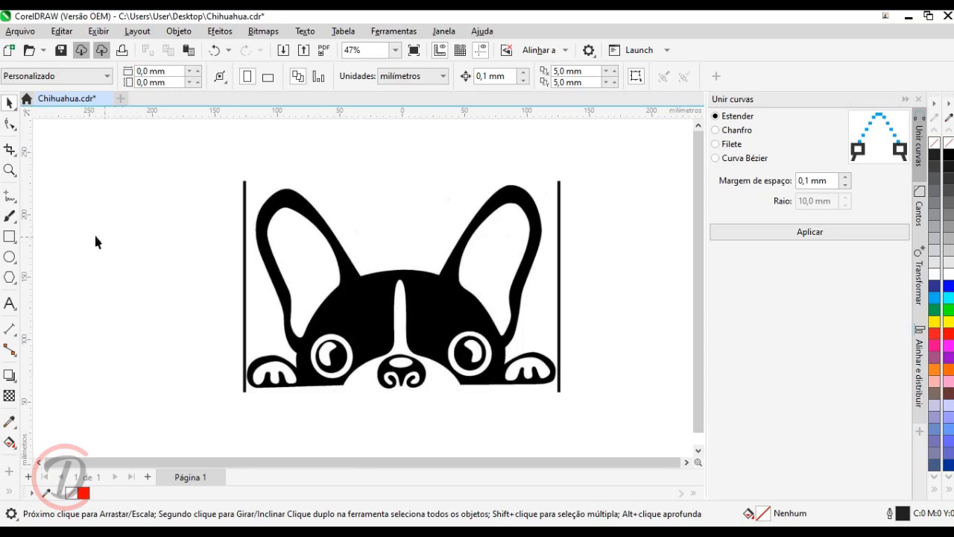
# - Draw a vertical two-point line about 214 mm long through the middle of the dog's face and colour it red
pyautogui.click(12, 199)
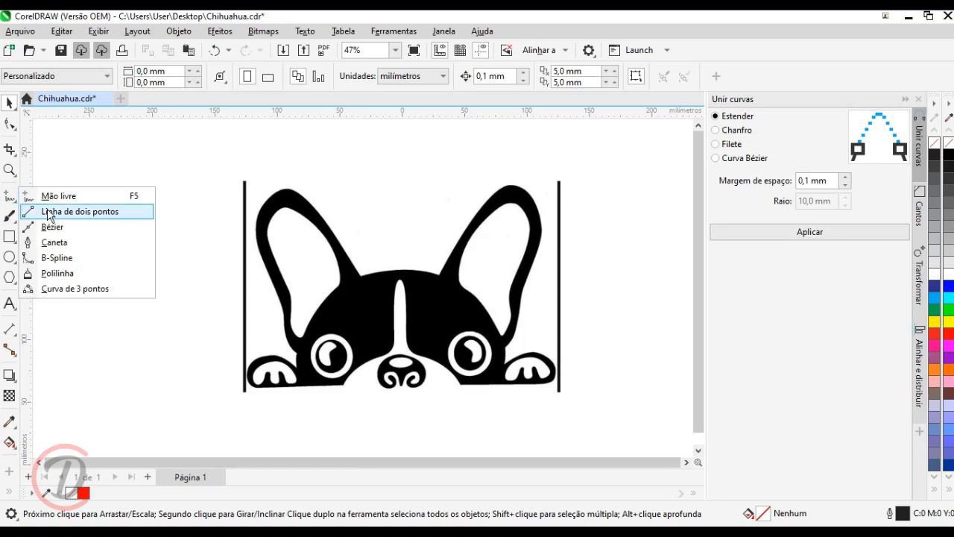
pyautogui.click(49, 211)
pyautogui.moveTo(401, 153); pyautogui.dragTo(401, 431)
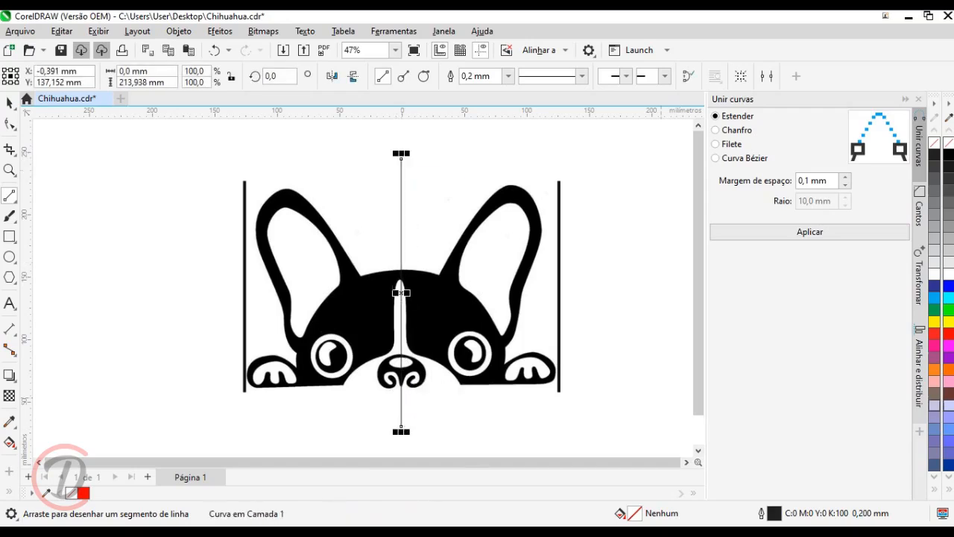
pyautogui.rightClick(948, 335)
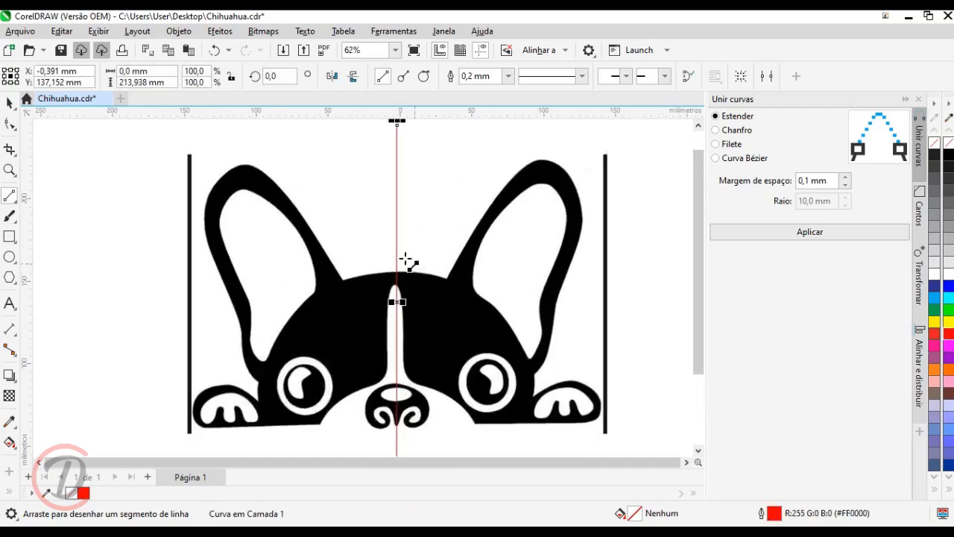
# - Nudge the red line 1.2 mm left to X -1.591 mm, centring it on the dog's face
pyautogui.scroll(3, 415, 266)
pyautogui.press('Left')
pyautogui.press('Left')
pyautogui.press('Left')
pyautogui.press('Left')
pyautogui.press('Left')
pyautogui.press('Left')
pyautogui.press('Left')
pyautogui.press('Left')
pyautogui.press('Left')
pyautogui.press('Left')
pyautogui.press('Left')
pyautogui.press('Left')
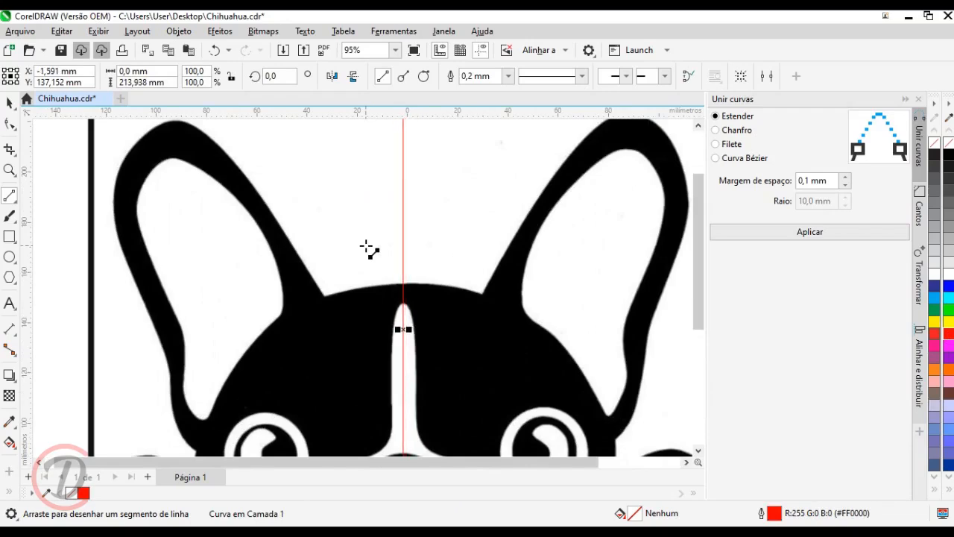
pyautogui.scroll(-4, 373, 204)
pyautogui.moveTo(173, 255); pyautogui.dragTo(176, 276)
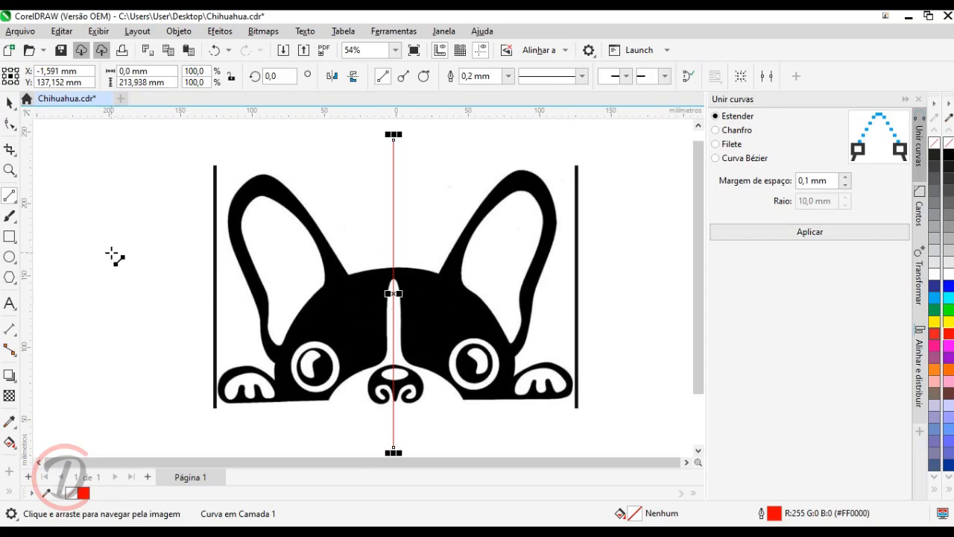
pyautogui.scroll(2, 377, 395)
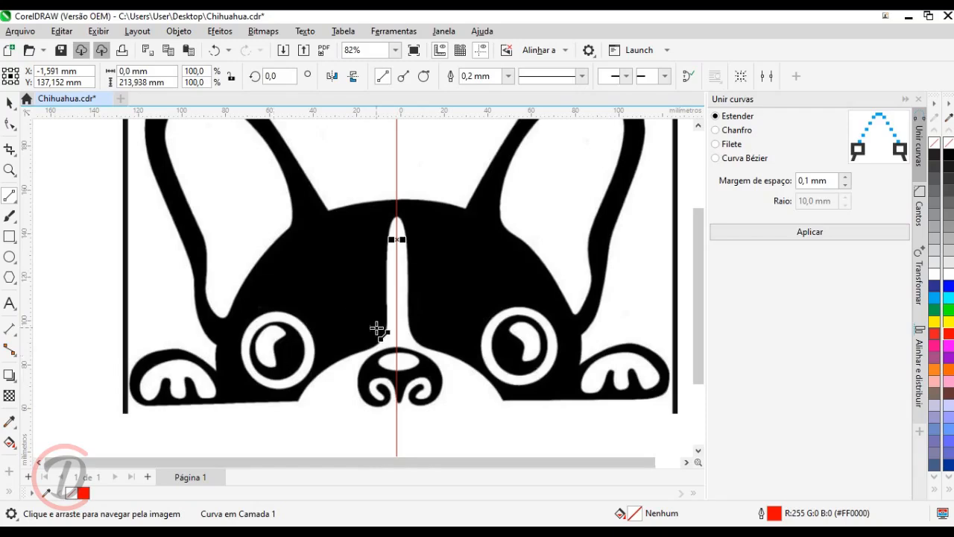
pyautogui.scroll(-3, 221, 251)
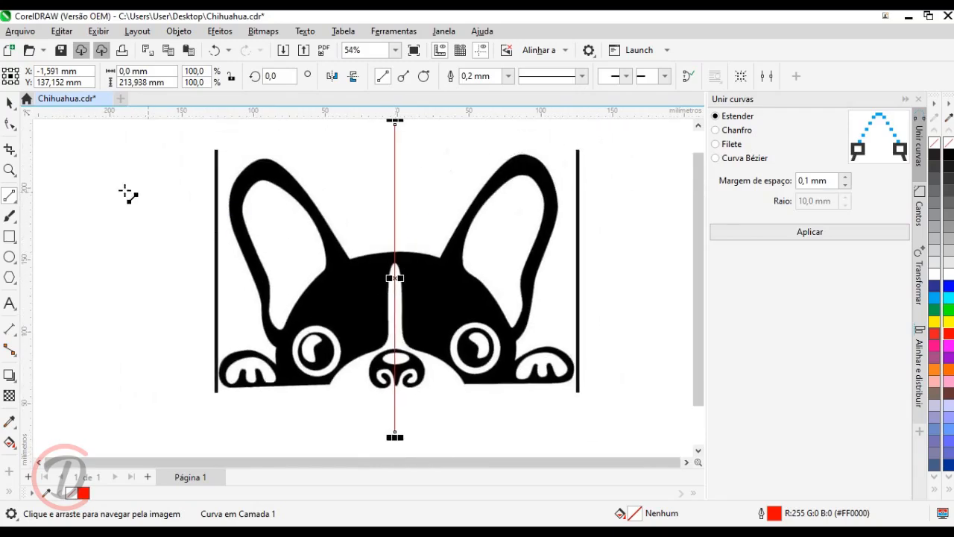
# - Draw a circle about 88 mm in diameter over the dog's face with a yellow outline 1.0 mm thick
pyautogui.click(9, 258)
pyautogui.moveTo(319, 262); pyautogui.dragTo(402, 404)
pyautogui.rightClick(948, 323)
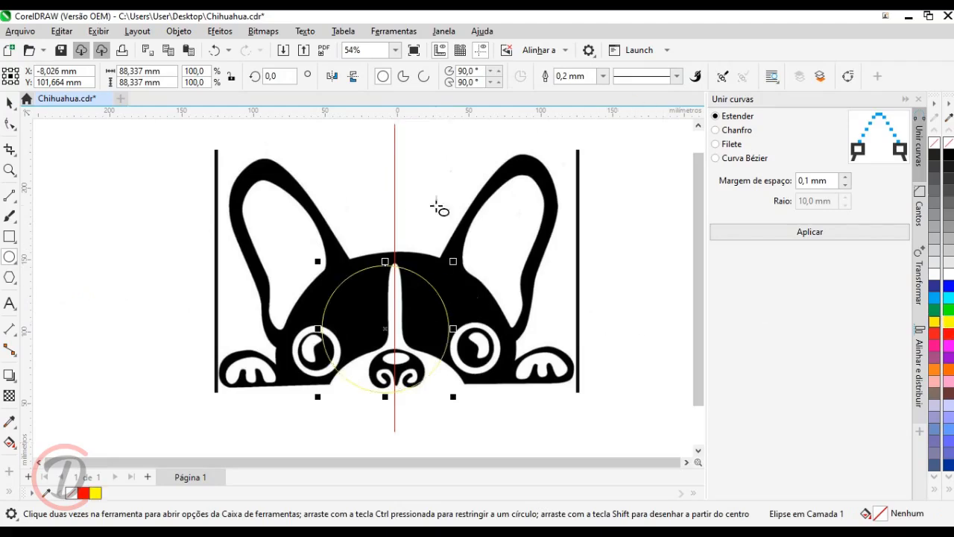
pyautogui.click(604, 76)
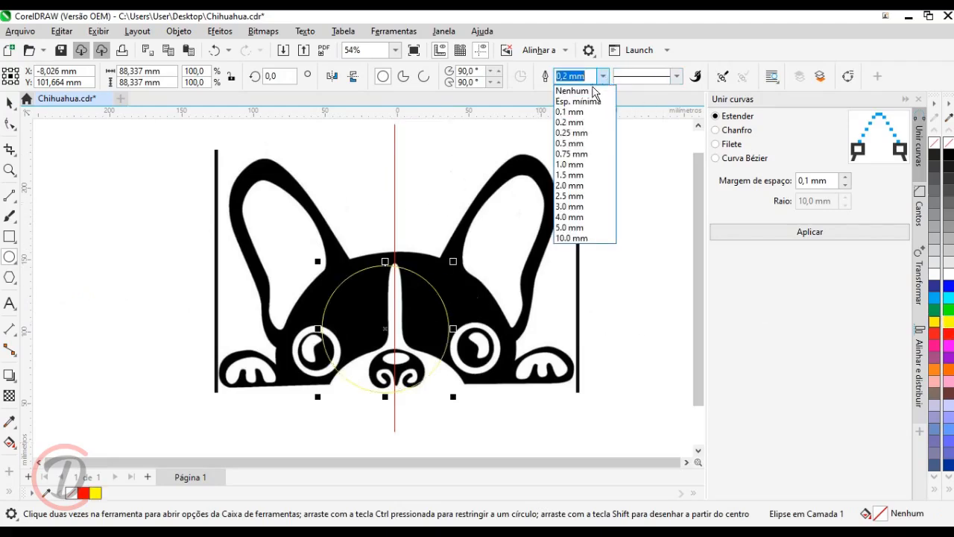
pyautogui.click(576, 164)
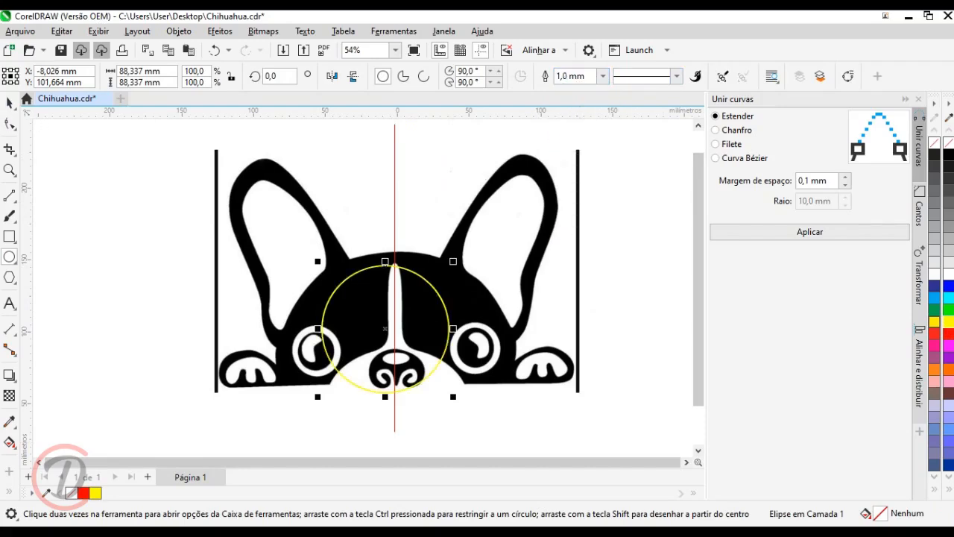
# - Set the Ellipse tool's default outline width to 1.0 mm with no object selected
pyautogui.click(8, 103)
pyautogui.click(153, 289)
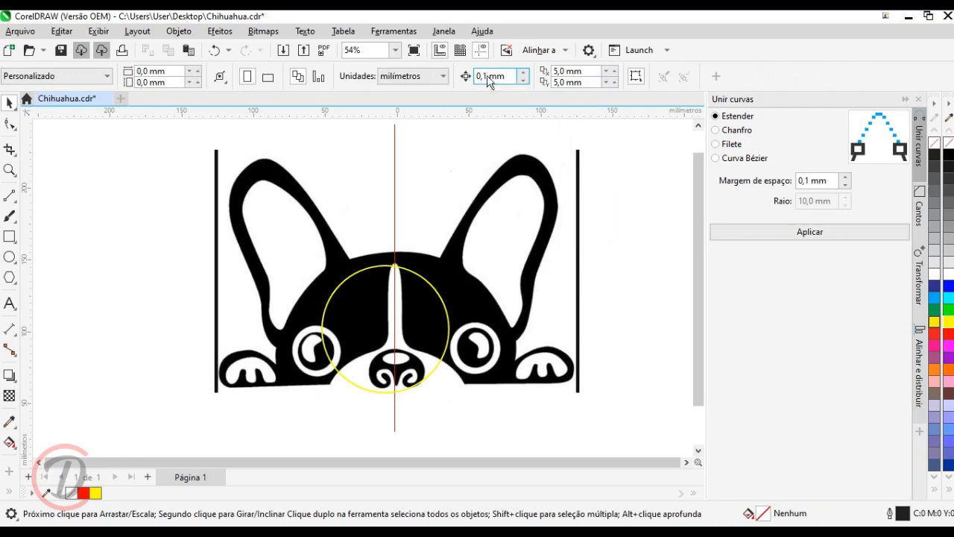
pyautogui.click(10, 258)
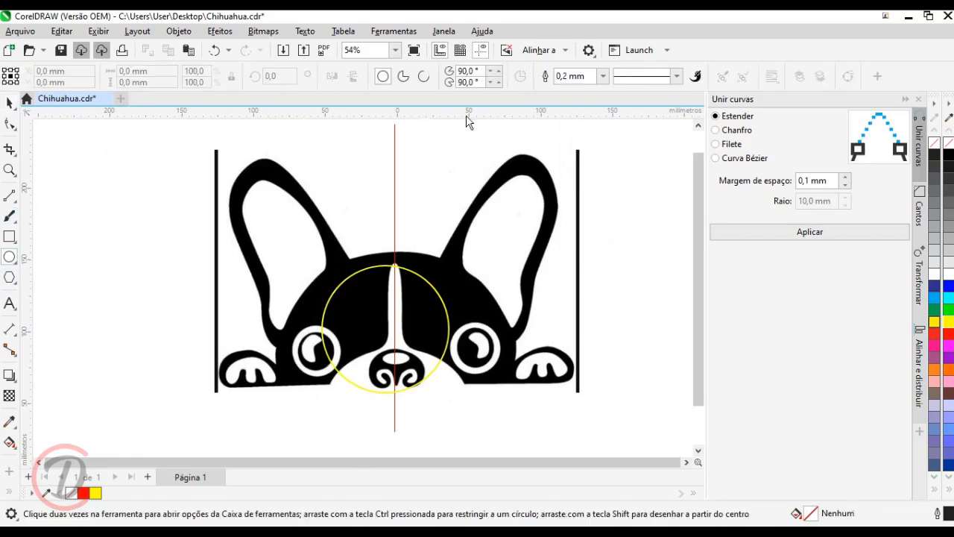
pyautogui.click(603, 76)
pyautogui.click(580, 164)
pyautogui.click(9, 103)
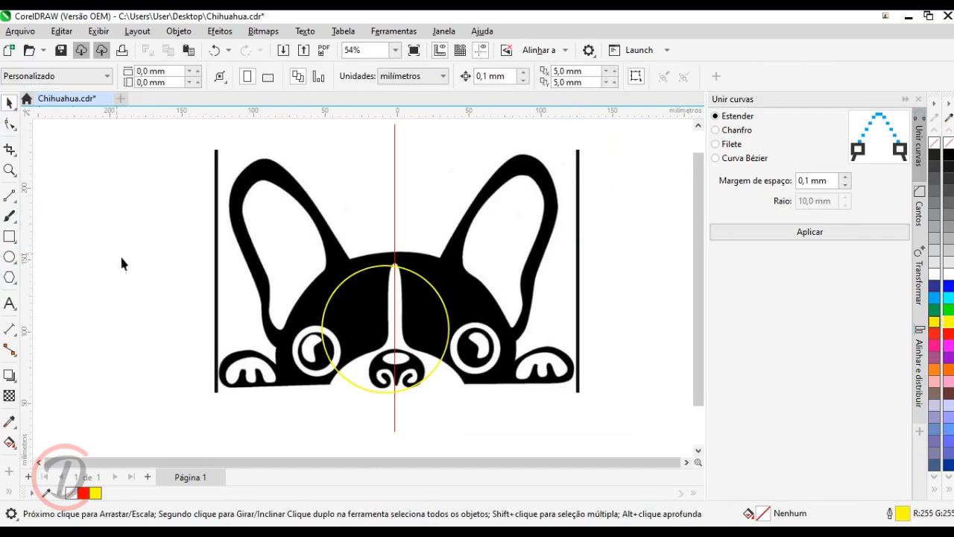
# - Move the yellow circle so it is centred on the red line and its top meets the top of the head
pyautogui.scroll(1, 375, 300)
pyautogui.click(400, 282)
pyautogui.moveTo(405, 266); pyautogui.dragTo(417, 243)
pyautogui.scroll(-1, 394, 200)
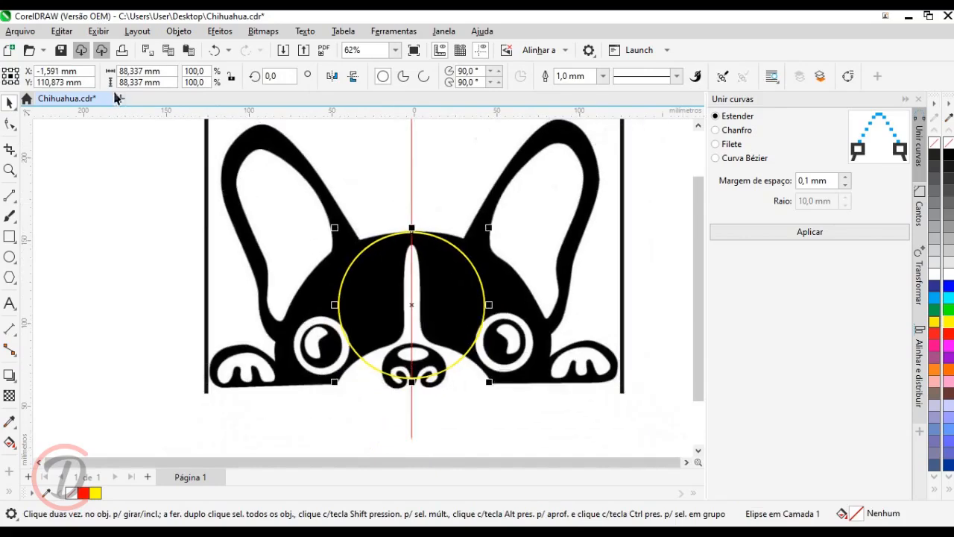
# - Lock the circle's proportions, anchor it at its top centre point, and try diameters of 95 mm and 120 mm
pyautogui.click(231, 76)
pyautogui.moveTo(173, 73); pyautogui.dragTo(48, 71)
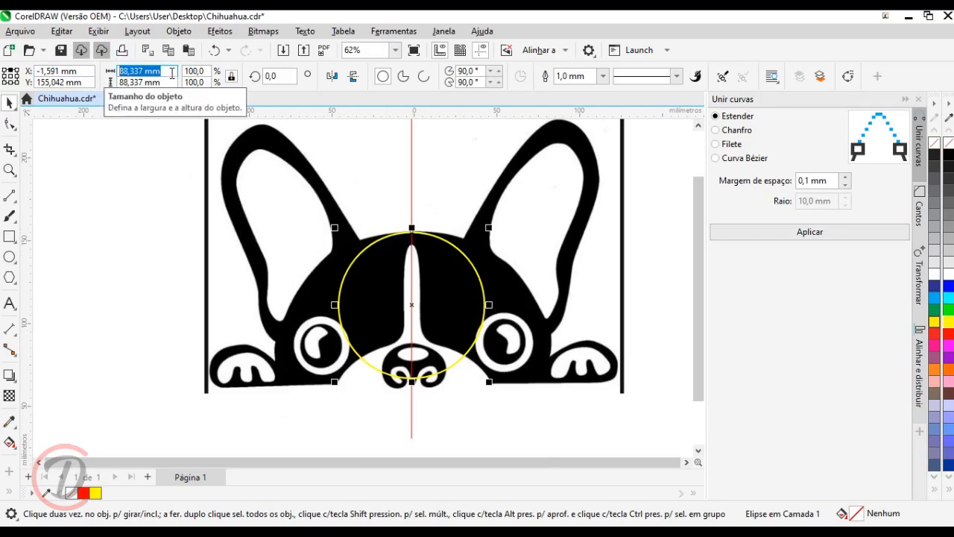
pyautogui.write('95')
pyautogui.press('Return')
pyautogui.click(149, 70)
pyautogui.write('120')
pyautogui.press('Return')
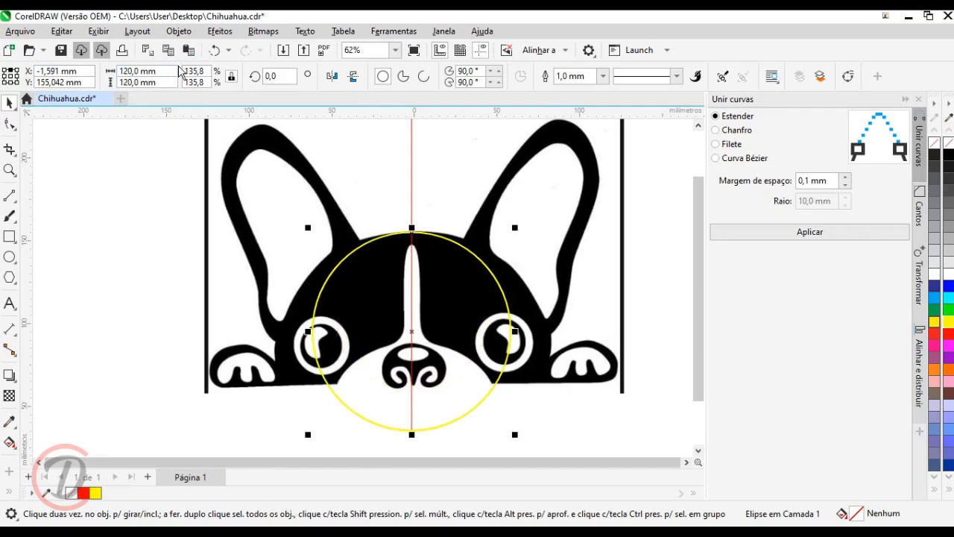
# - Enlarge the circle to 160 mm and finally 165 mm in diameter to match the head's contour
pyautogui.moveTo(171, 72); pyautogui.dragTo(120, 72)
pyautogui.write('160')
pyautogui.press('Return')
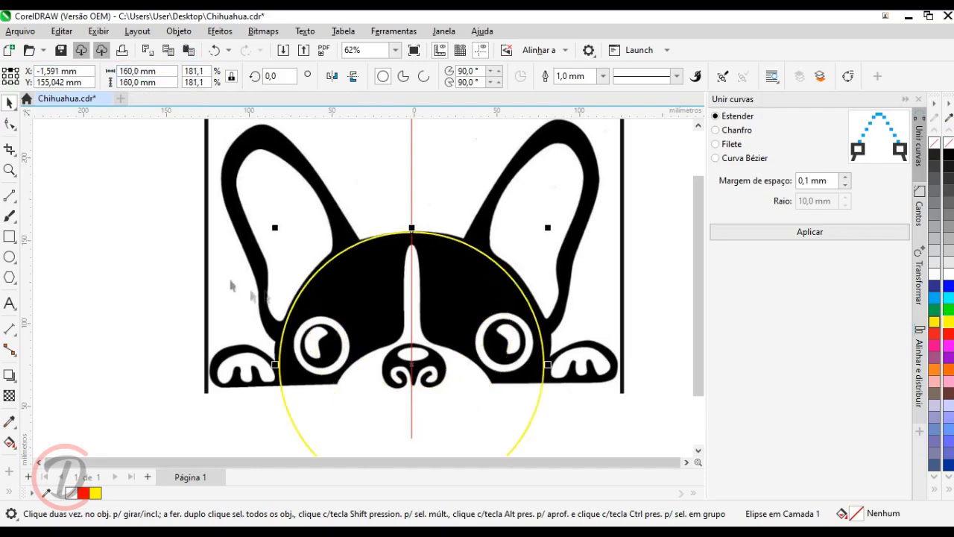
pyautogui.scroll(-1, 167, 155)
pyautogui.write('165')
pyautogui.press('Return')
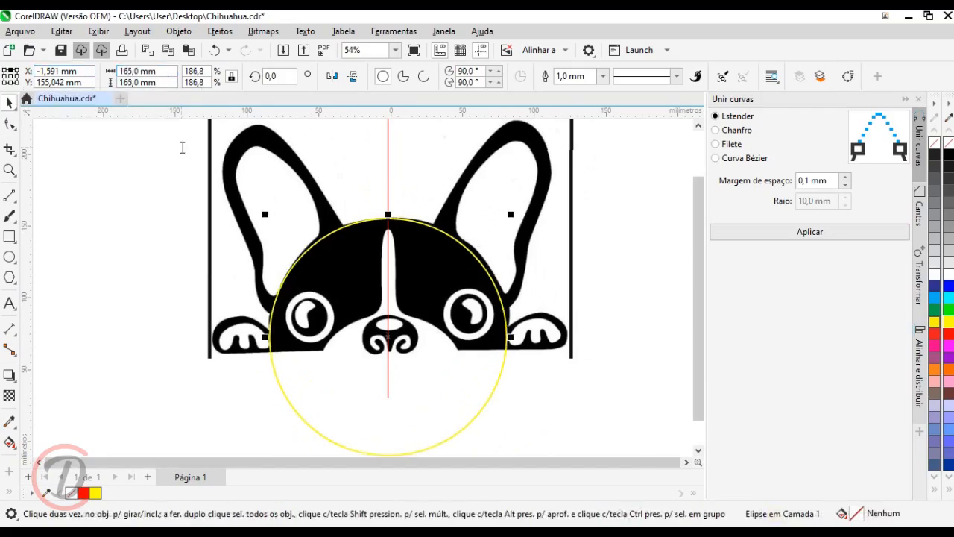
# - Try a diameter of 170 mm for the head circle and return it to 165 mm
pyautogui.write('170')
pyautogui.press('Return')
pyautogui.moveTo(171, 72); pyautogui.dragTo(120, 72)
pyautogui.write('165')
pyautogui.press('Return')
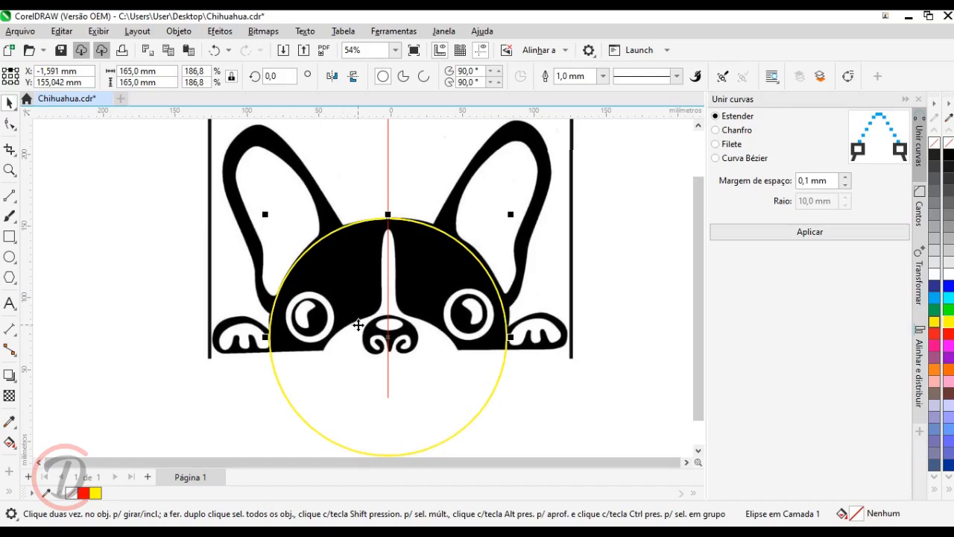
# - Duplicate the head circle, size the copy to 50 mm, and move it over the dog's left-hand eye
pyautogui.click(143, 70)
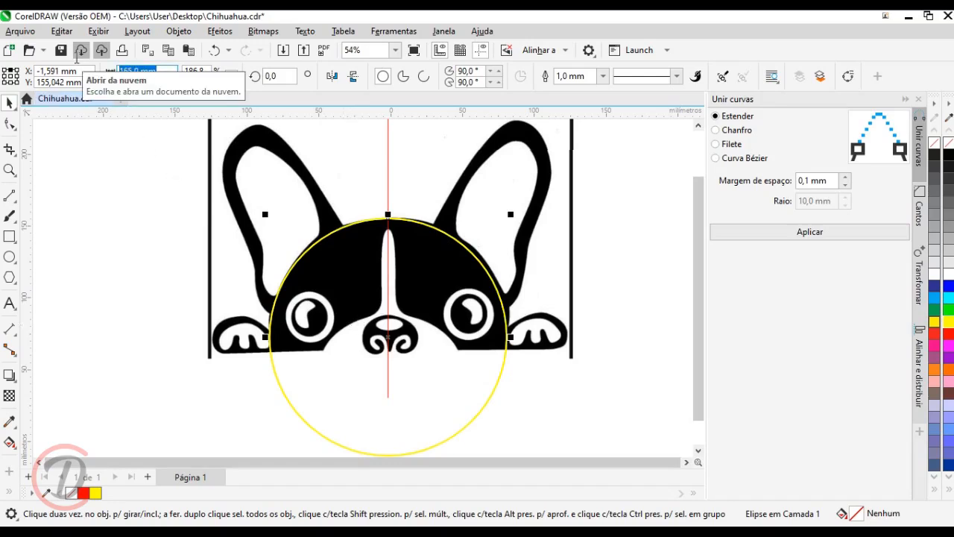
pyautogui.write('50')
pyautogui.press('Return')
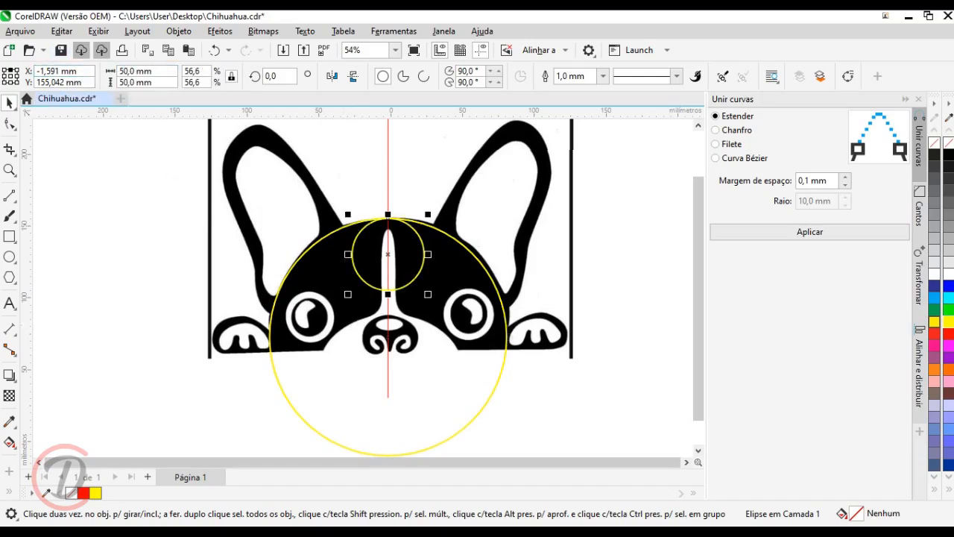
pyautogui.scroll(3, 137, 227)
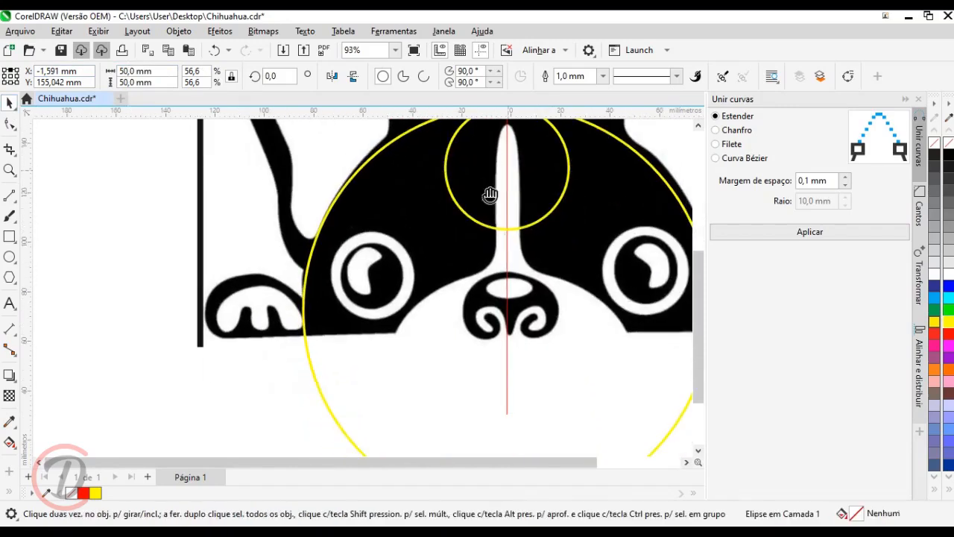
pyautogui.moveTo(367, 273); pyautogui.dragTo(373, 272)
# - Set the eye circle's diameter to 35 mm and move it onto the eye's outer white ring
pyautogui.click(142, 71)
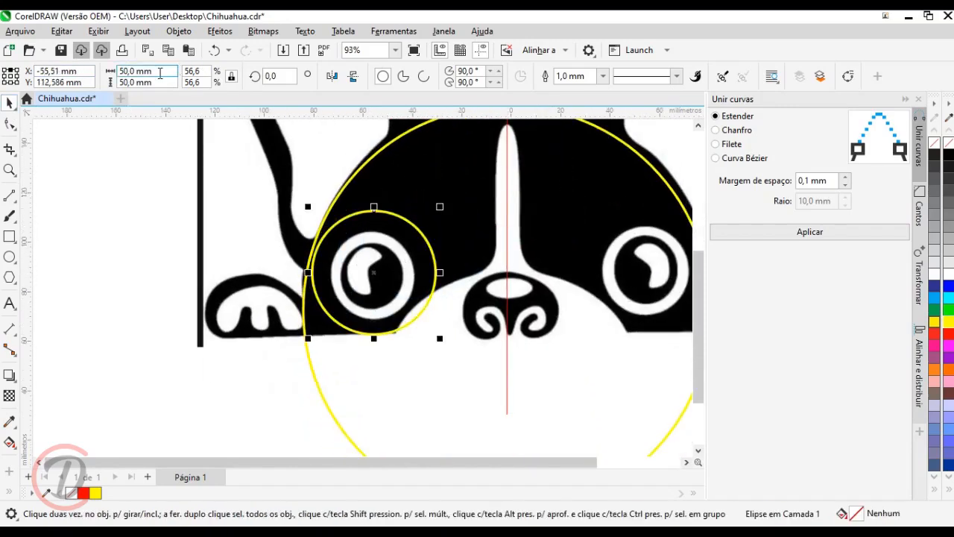
pyautogui.write('35')
pyautogui.press('Return')
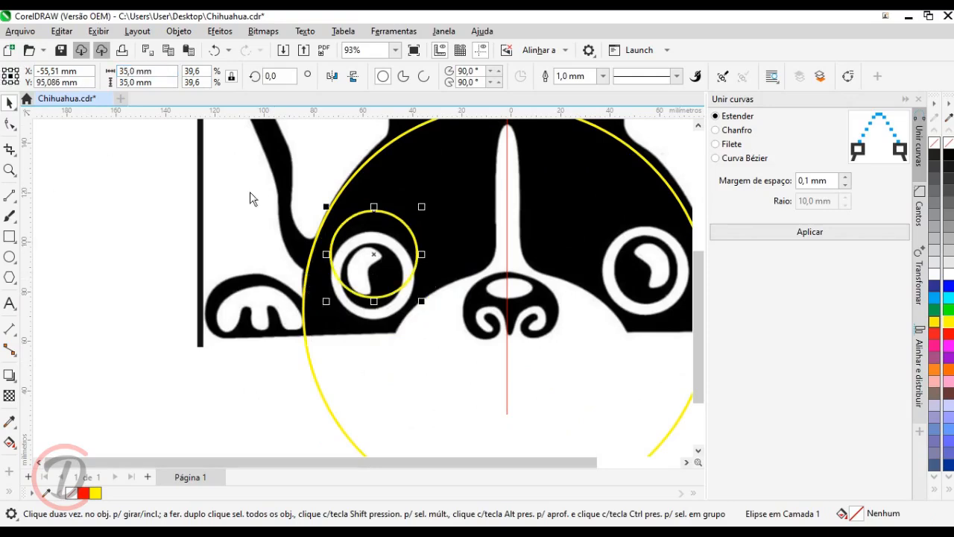
pyautogui.moveTo(374, 254); pyautogui.dragTo(372, 273)
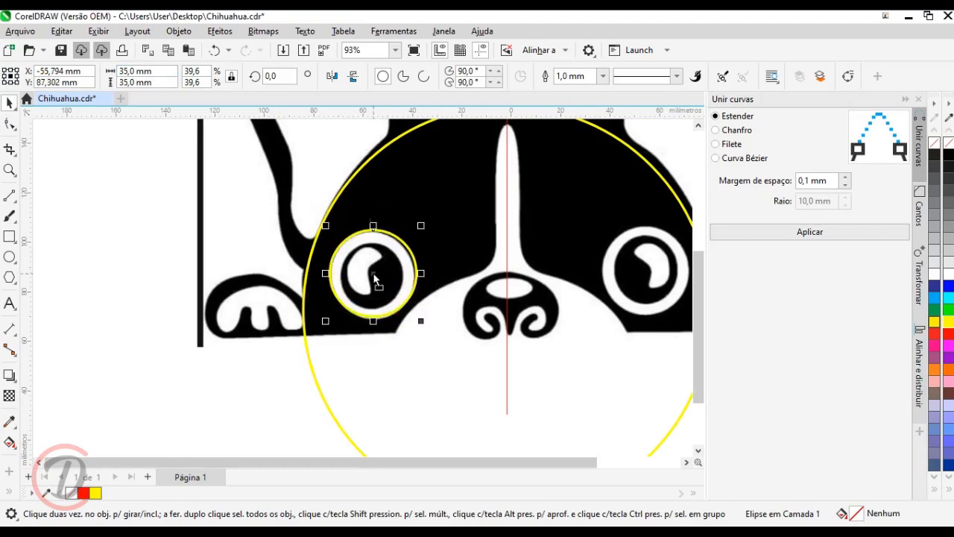
# - Nudge the eye circle 0.3 mm left and 0.5 mm down to align it with the white ring
pyautogui.scroll(1, 365, 279)
pyautogui.press('Down')
pyautogui.press('Left')
pyautogui.press('Left')
pyautogui.press('Down')
pyautogui.press('Left')
pyautogui.press('Down')
pyautogui.press('Down')
pyautogui.press('Down')
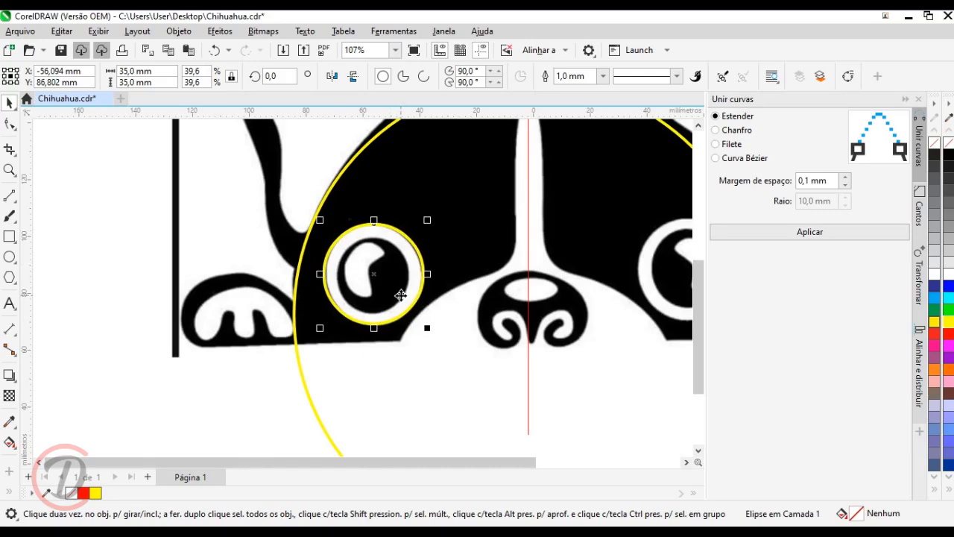
pyautogui.scroll(-2, 308, 394)
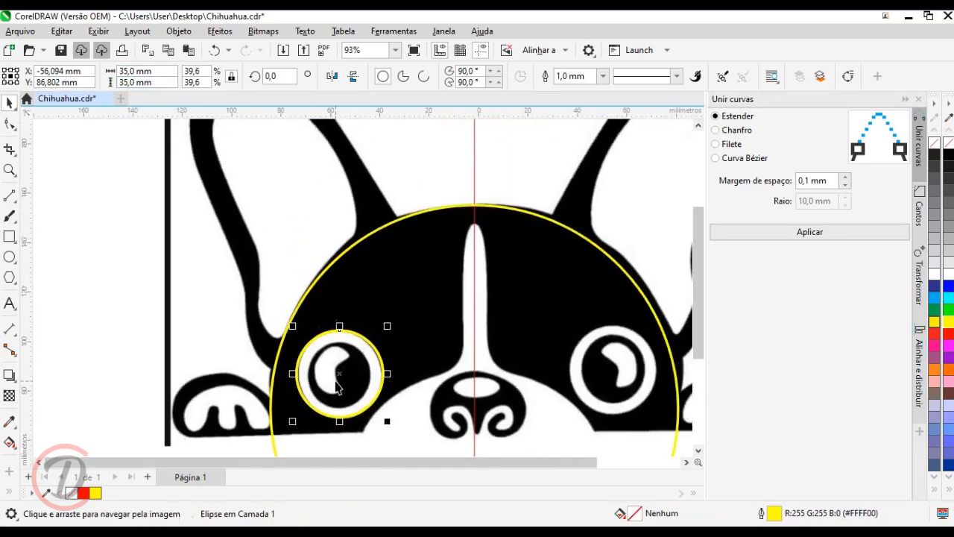
pyautogui.scroll(-1, 358, 223)
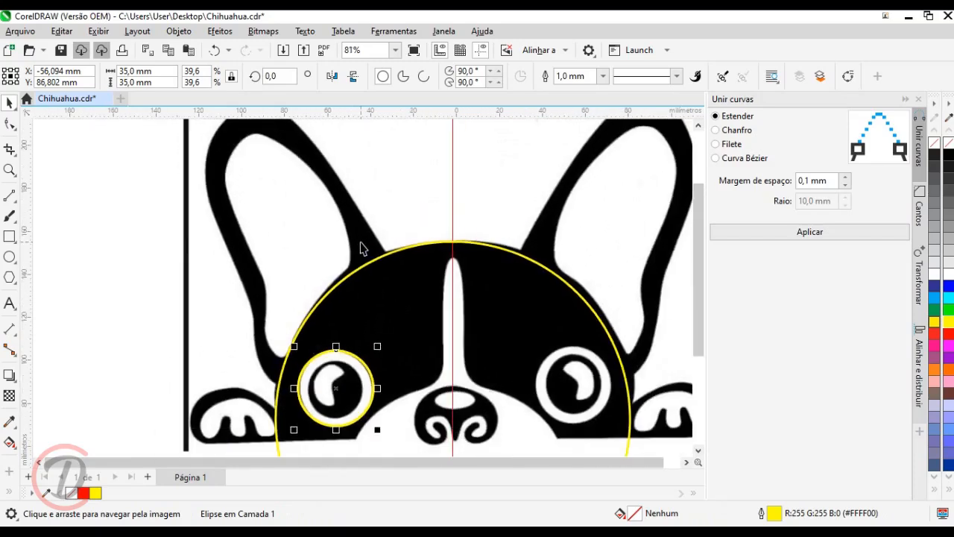
pyautogui.moveTo(388, 268); pyautogui.dragTo(395, 249)
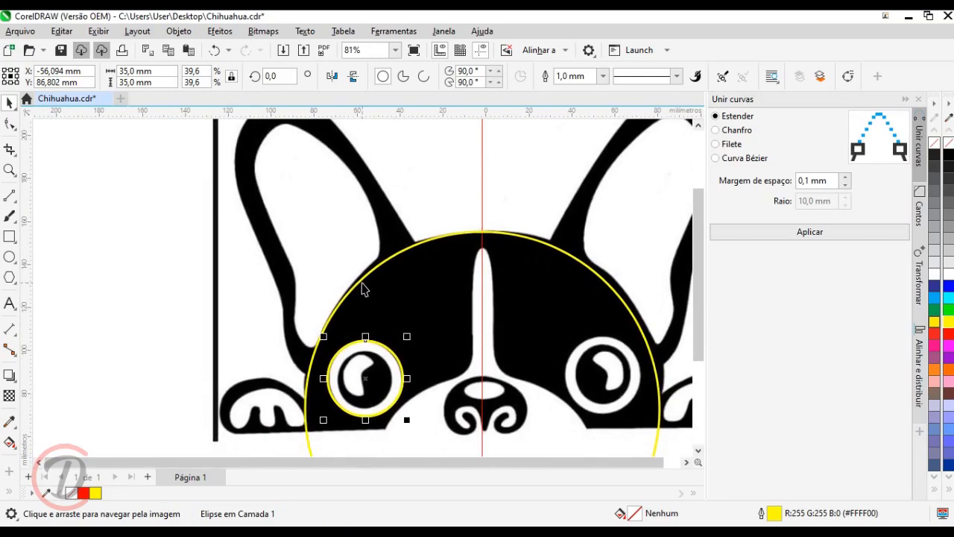
pyautogui.moveTo(363, 289); pyautogui.dragTo(368, 319)
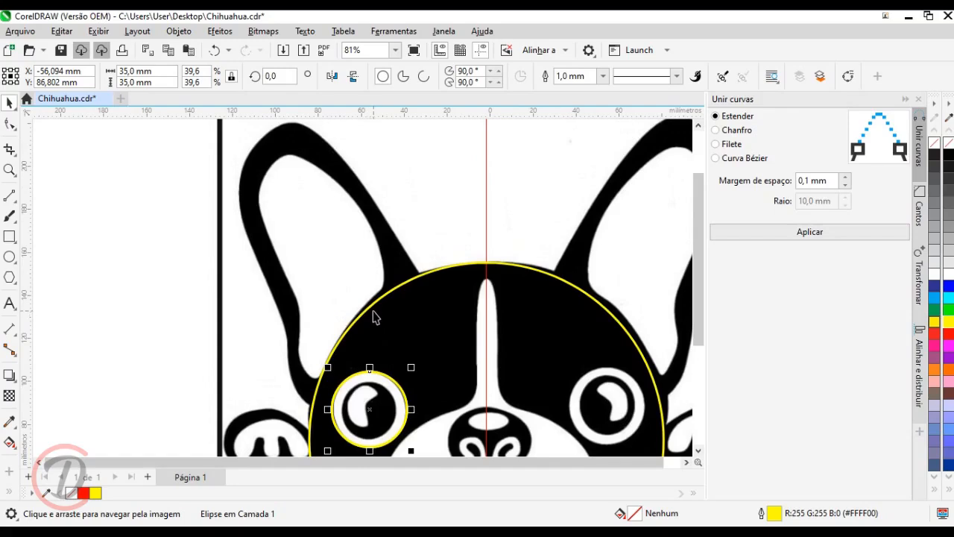
pyautogui.scroll(3, 375, 317)
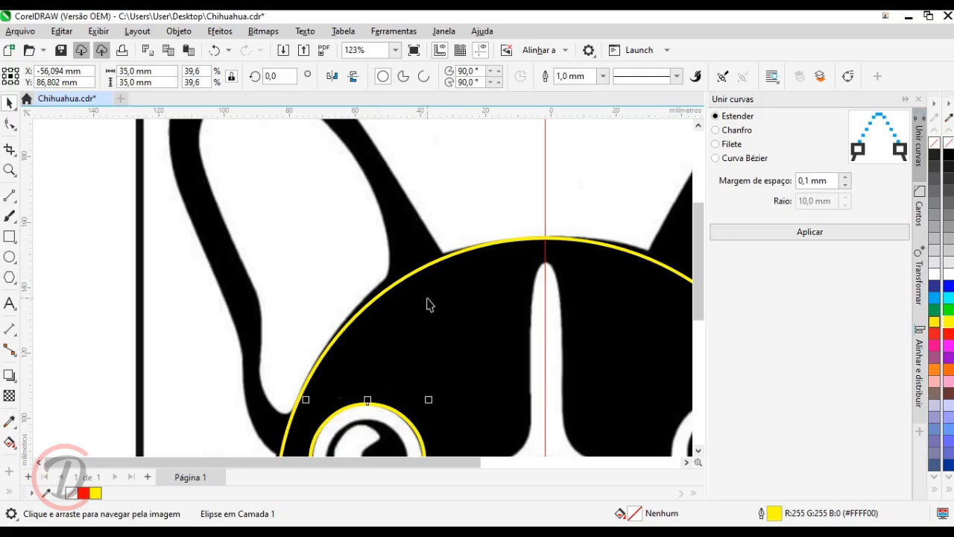
pyautogui.scroll(-2, 425, 290)
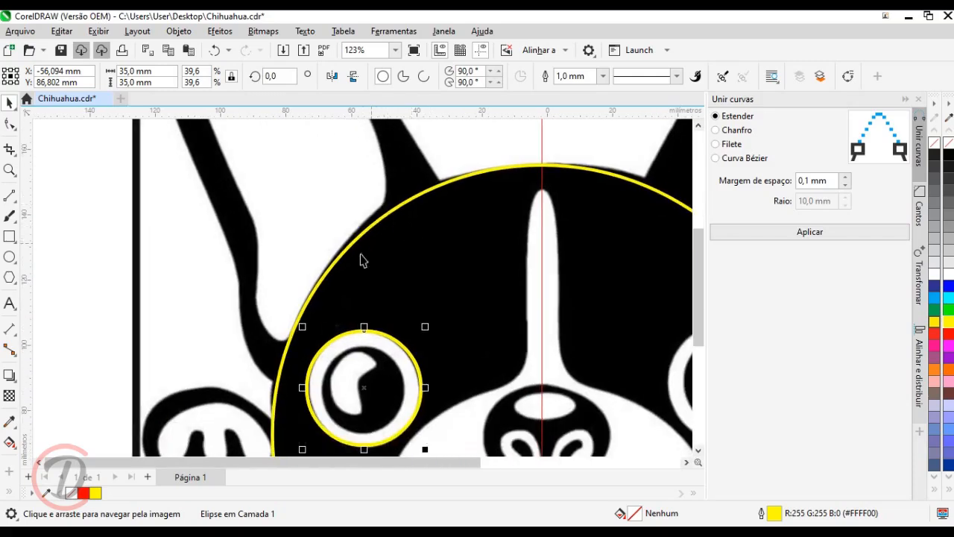
# - Duplicate the eye circle in place and size the copy for the pupil, trying 25 mm before setting its diameter to 26 mm
pyautogui.scroll(2, 361, 229)
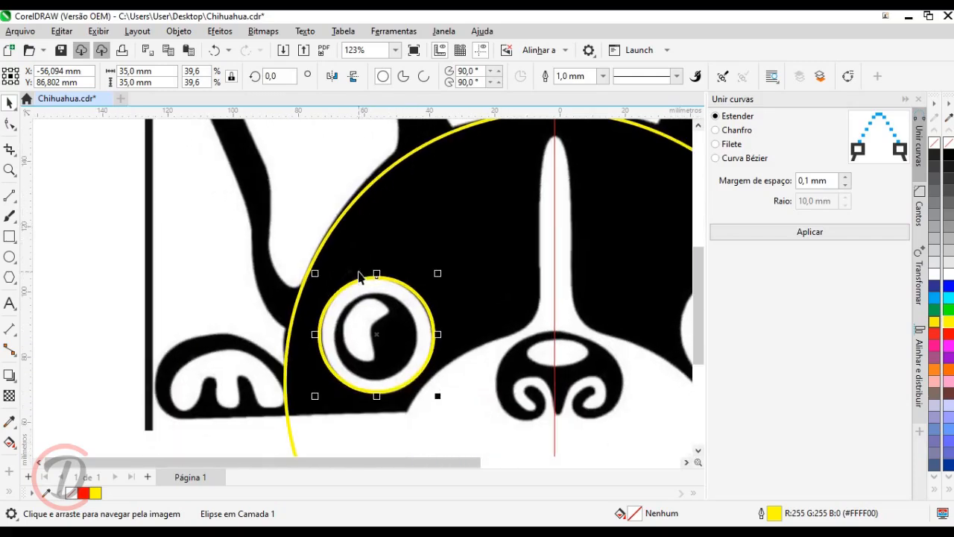
pyautogui.moveTo(359, 272); pyautogui.dragTo(334, 236)
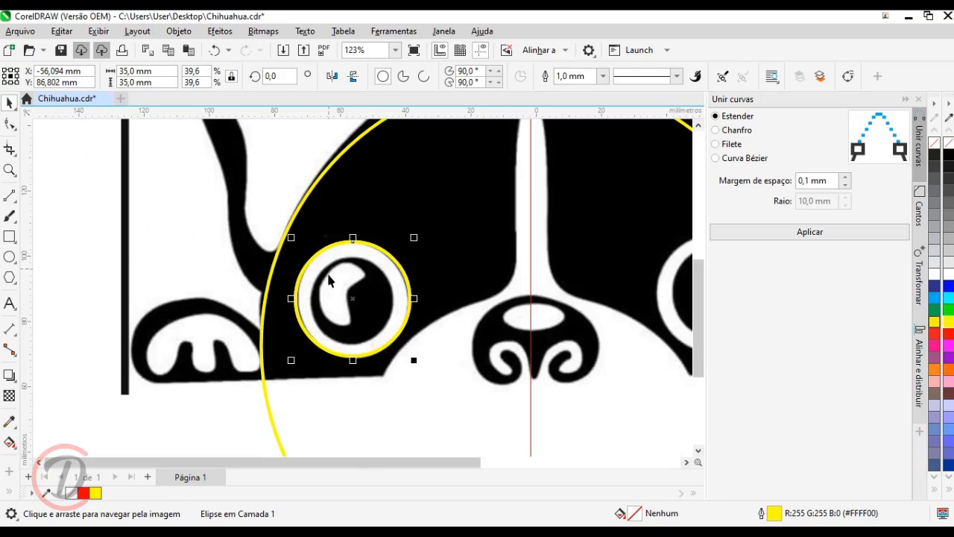
pyautogui.scroll(1, 328, 280)
pyautogui.click(149, 71)
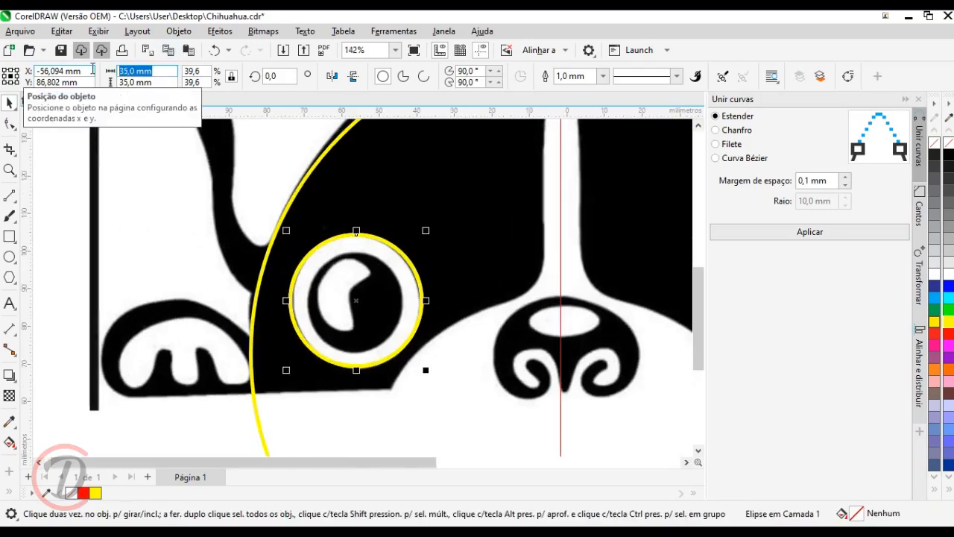
pyautogui.write('25')
pyautogui.press('Return')
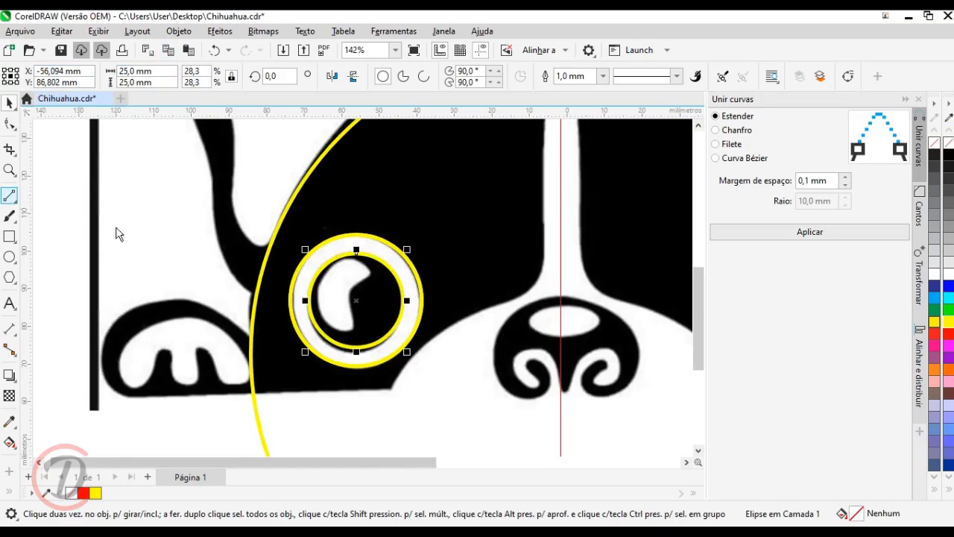
pyautogui.click(167, 72)
pyautogui.write('26')
pyautogui.press('Return')
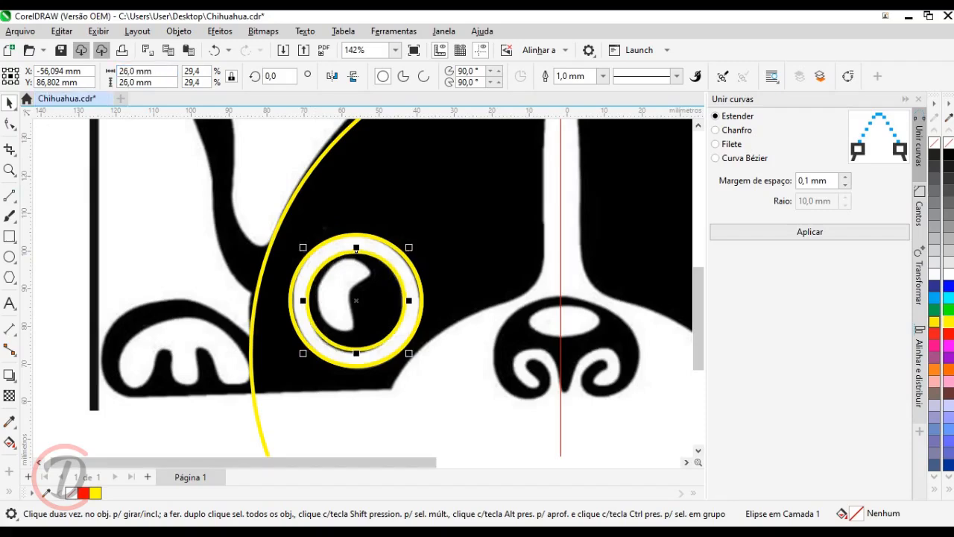
# - Trace the white highlight inside the left-hand eye with a closed B-Spline curve about 13.6 mm wide and 18.4 mm high
pyautogui.click(17, 203)
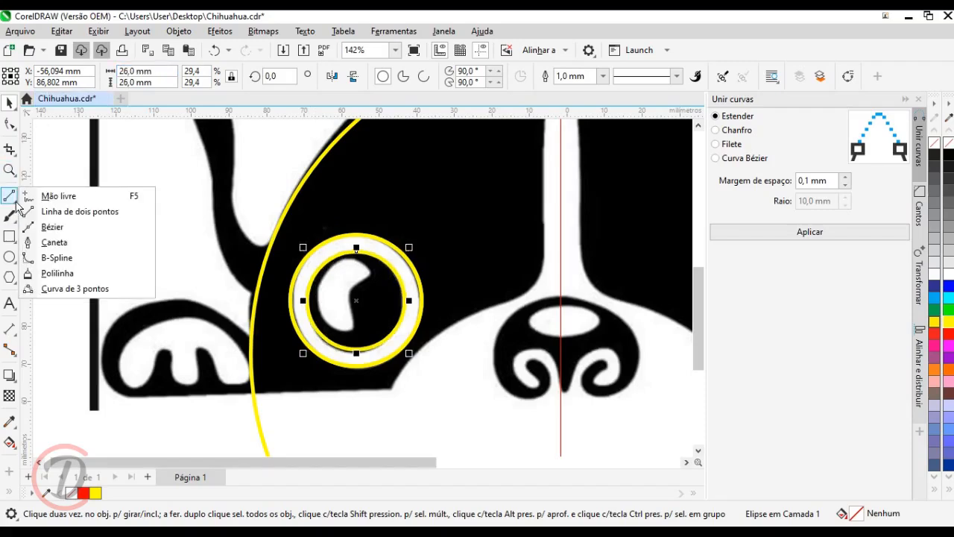
pyautogui.click(45, 257)
pyautogui.scroll(-3, 147, 273)
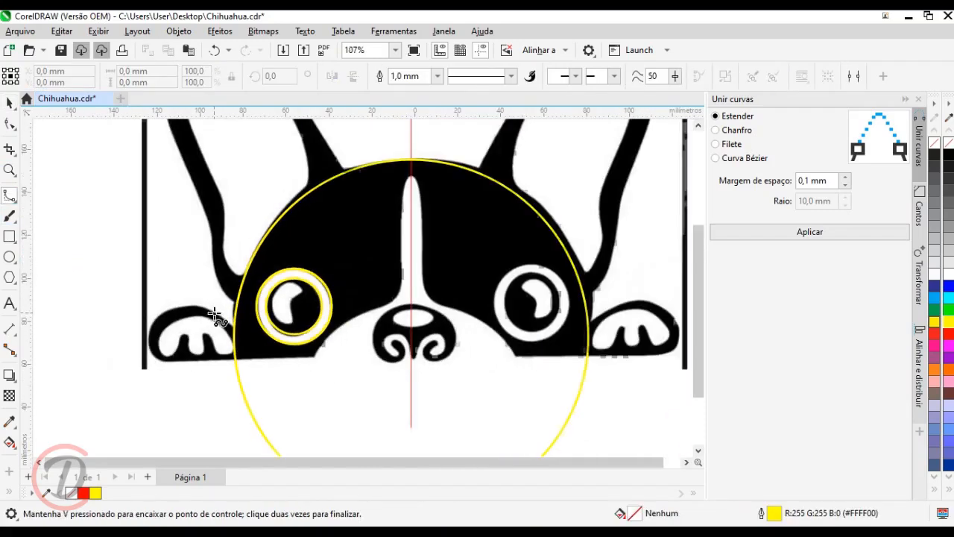
pyautogui.moveTo(356, 243); pyautogui.dragTo(371, 194)
pyautogui.moveTo(389, 251); pyautogui.dragTo(400, 321)
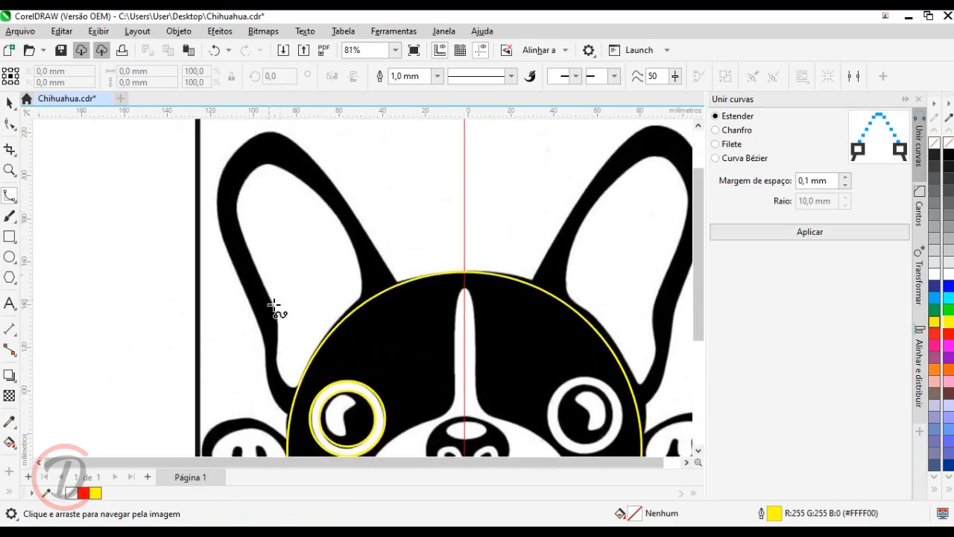
pyautogui.moveTo(266, 326); pyautogui.dragTo(304, 232)
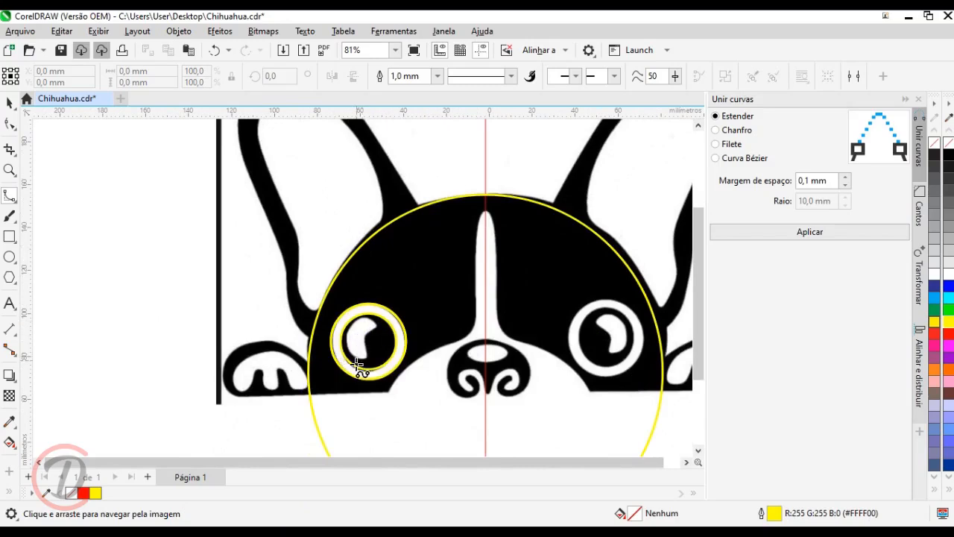
pyautogui.scroll(1, 363, 363)
pyautogui.scroll(2, 360, 353)
pyautogui.scroll(1, 371, 283)
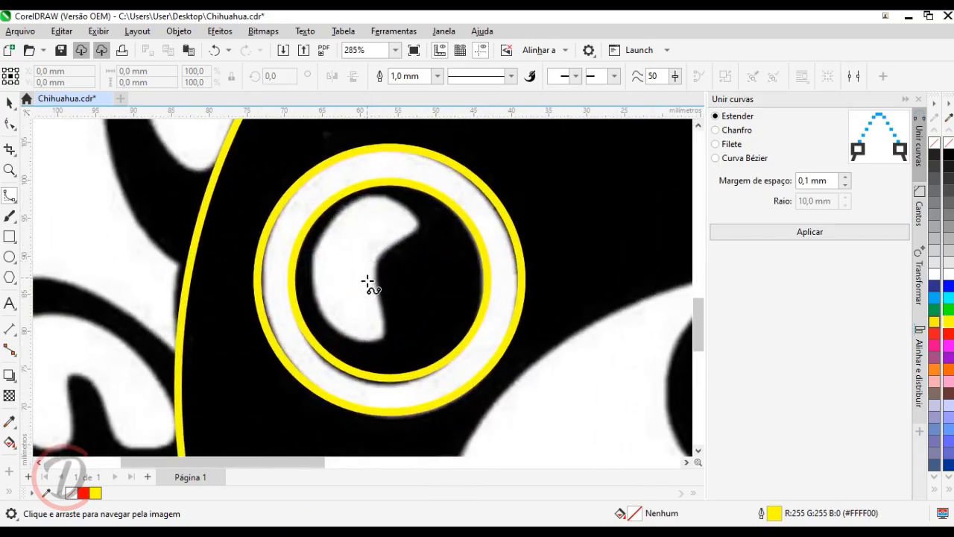
pyautogui.scroll(1, 371, 283)
pyautogui.moveTo(382, 313)
pyautogui.mouseDown()
pyautogui.moveTo(380, 248)
pyautogui.moveTo(427, 228)
pyautogui.moveTo(429, 211)
pyautogui.moveTo(402, 188)
pyautogui.moveTo(357, 193)
pyautogui.mouseUp()
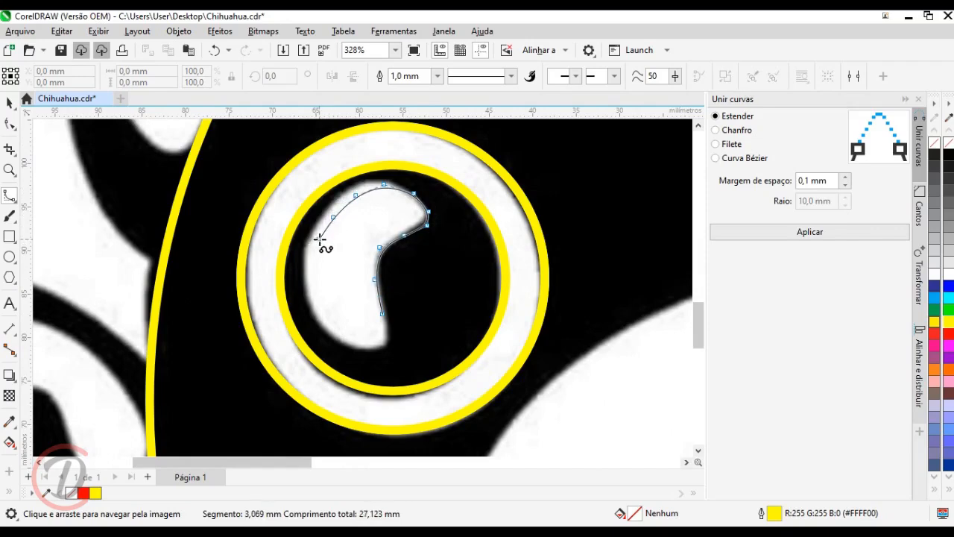
pyautogui.click(309, 262)
pyautogui.click(308, 296)
pyautogui.click(319, 322)
pyautogui.click(360, 348)
pyautogui.click(378, 348)
pyautogui.click(386, 341)
pyautogui.click(383, 314)
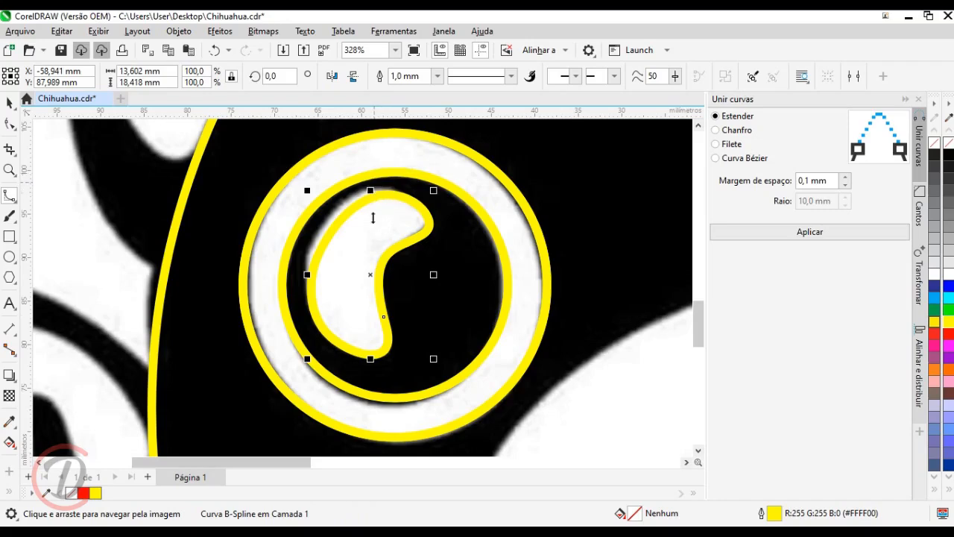
# - Move the highlight curve's outer-side control points outward to match the white shape's edge, and deselect the curve
pyautogui.click(10, 124)
pyautogui.scroll(1, 277, 242)
pyautogui.scroll(1, 276, 242)
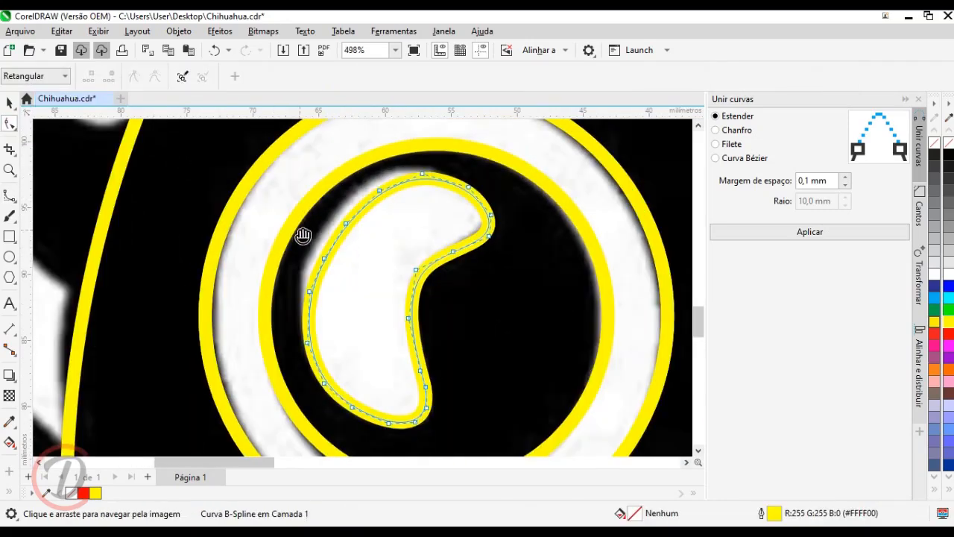
pyautogui.moveTo(355, 265); pyautogui.dragTo(310, 231)
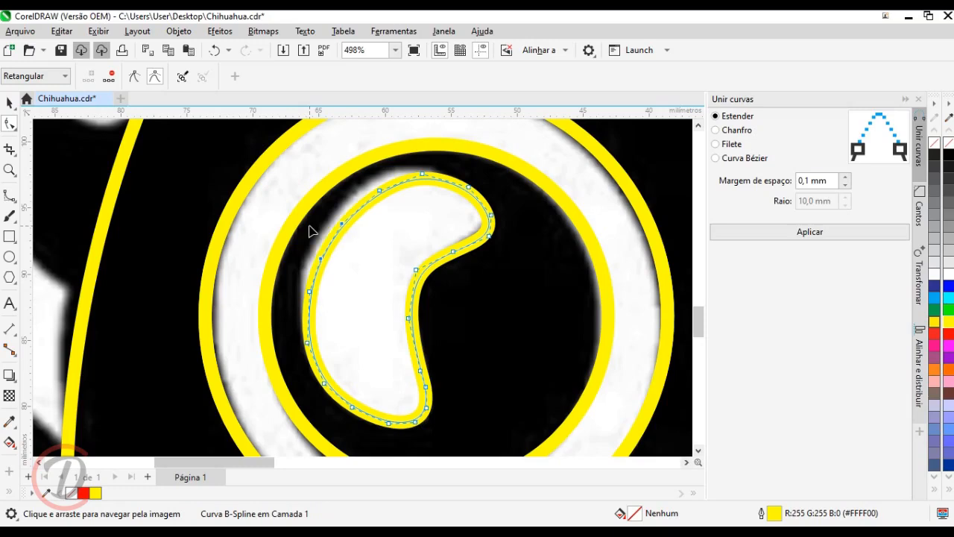
pyautogui.moveTo(353, 323); pyautogui.dragTo(300, 280)
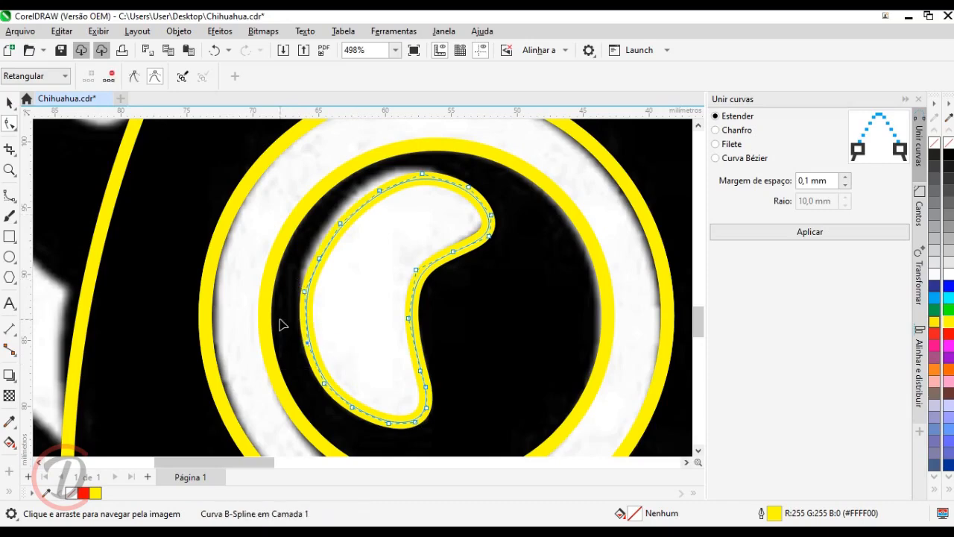
pyautogui.click(10, 102)
pyautogui.scroll(-2, 288, 208)
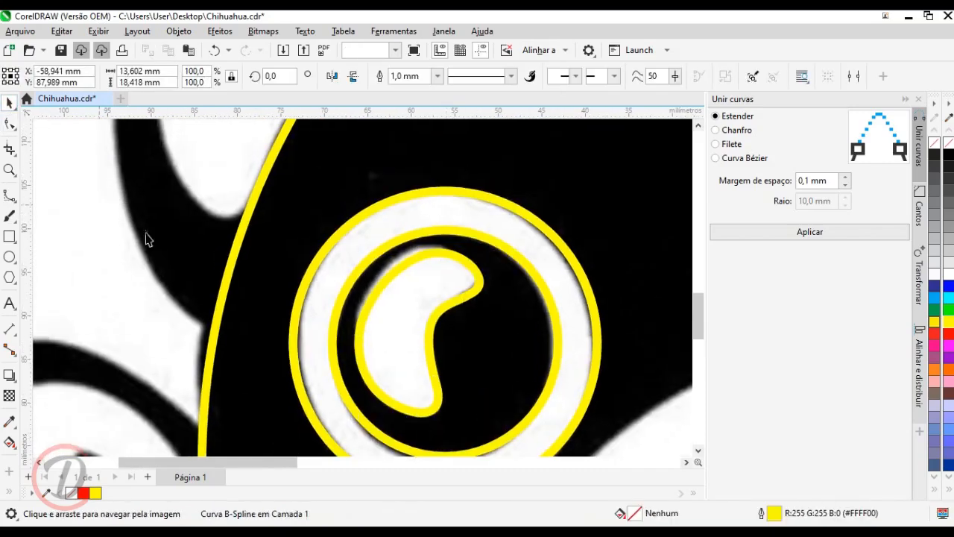
pyautogui.click(147, 237)
# - Start a B-Spline at the head circle and trace the left-hand ear's inner side, over its tip, to the upper outer side
pyautogui.scroll(-6, 282, 287)
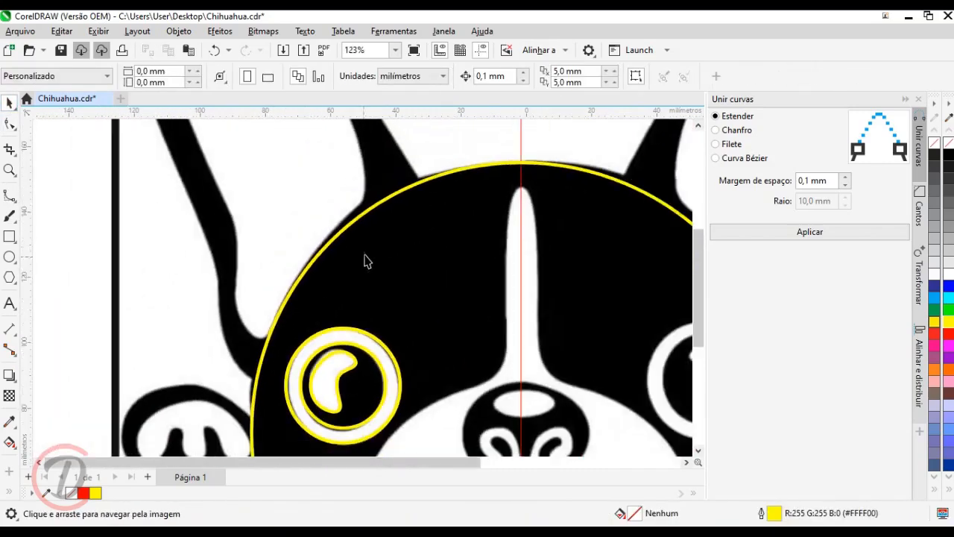
pyautogui.moveTo(364, 255); pyautogui.dragTo(358, 333)
pyautogui.scroll(-1, 368, 304)
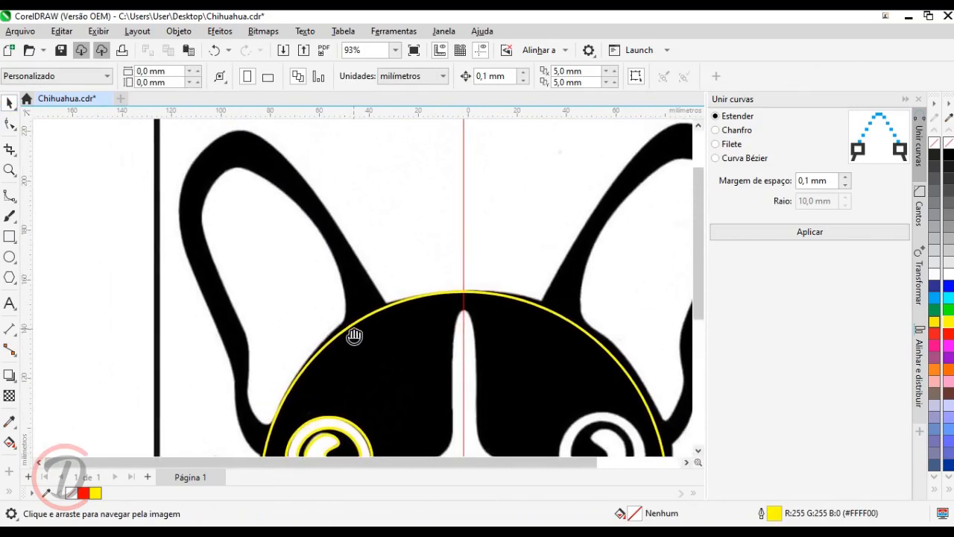
pyautogui.click(10, 197)
pyautogui.scroll(1, 316, 256)
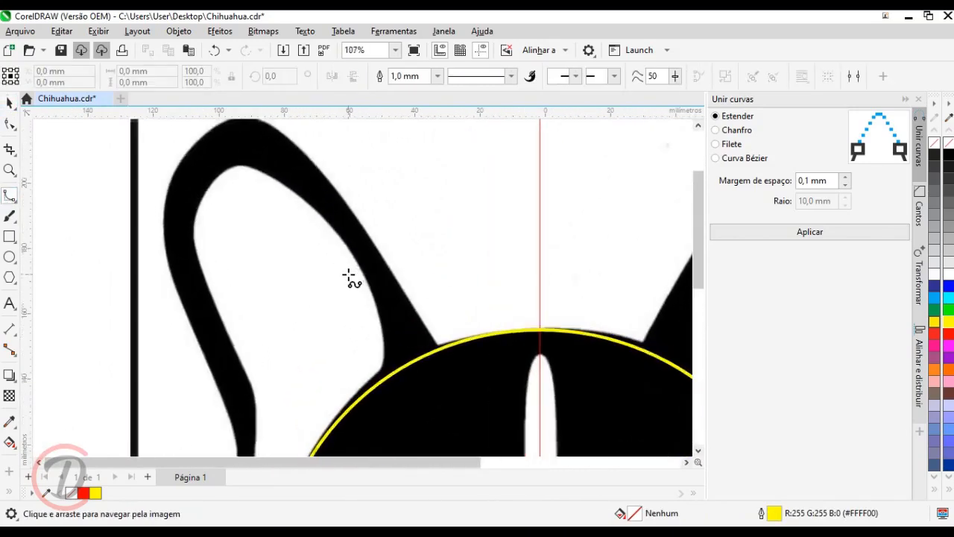
pyautogui.click(485, 396)
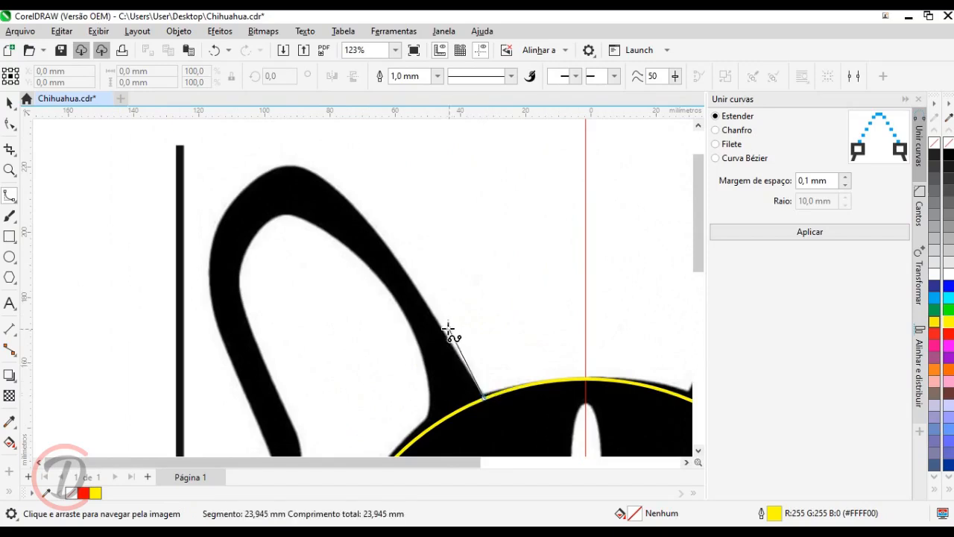
pyautogui.click(438, 322)
pyautogui.click(387, 245)
pyautogui.click(348, 197)
pyautogui.click(313, 170)
pyautogui.click(282, 163)
pyautogui.click(250, 179)
pyautogui.click(221, 209)
pyautogui.click(211, 242)
pyautogui.click(210, 282)
# - Continue the ear's B-Spline down the outer side and end it on the head circle, about 84 mm wide and 132 mm high overall
pyautogui.scroll(-3, 211, 295)
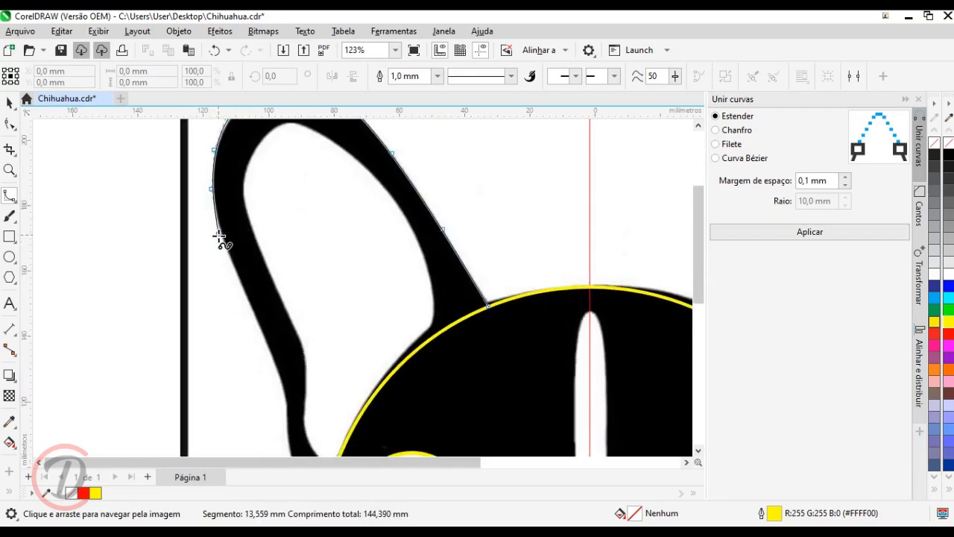
pyautogui.click(220, 240)
pyautogui.click(239, 280)
pyautogui.scroll(-3, 249, 265)
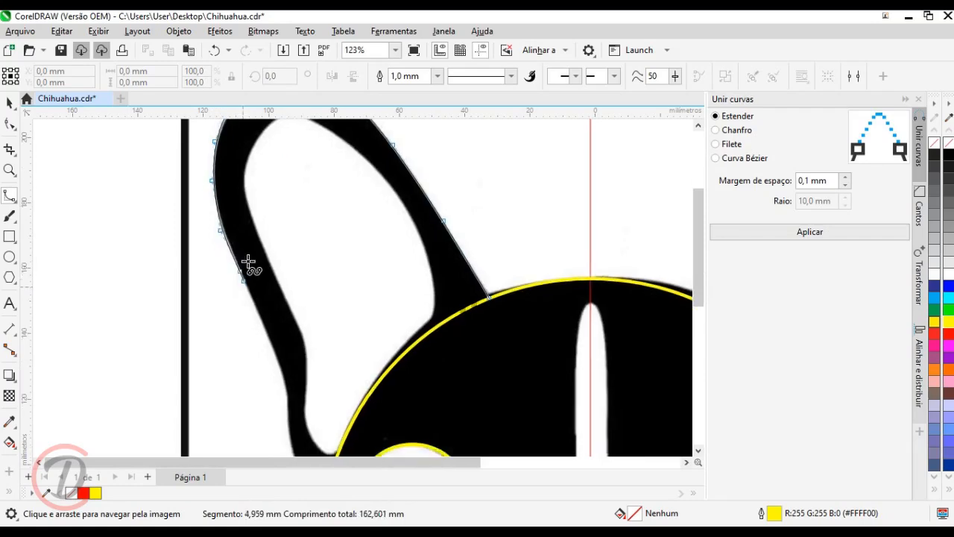
pyautogui.click(285, 232)
pyautogui.click(300, 271)
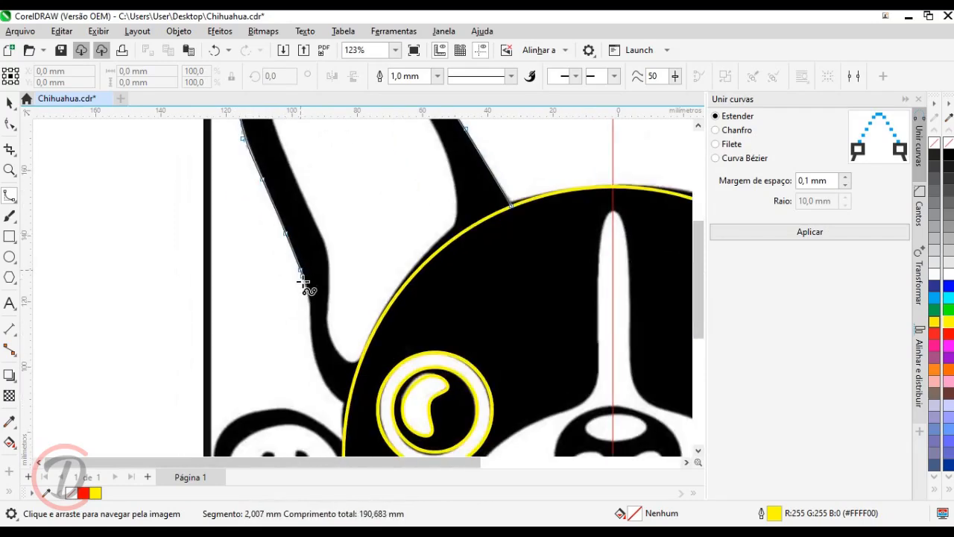
pyautogui.click(310, 325)
pyautogui.moveTo(309, 325); pyautogui.dragTo(293, 240)
pyautogui.scroll(1, 292, 257)
pyautogui.click(296, 268)
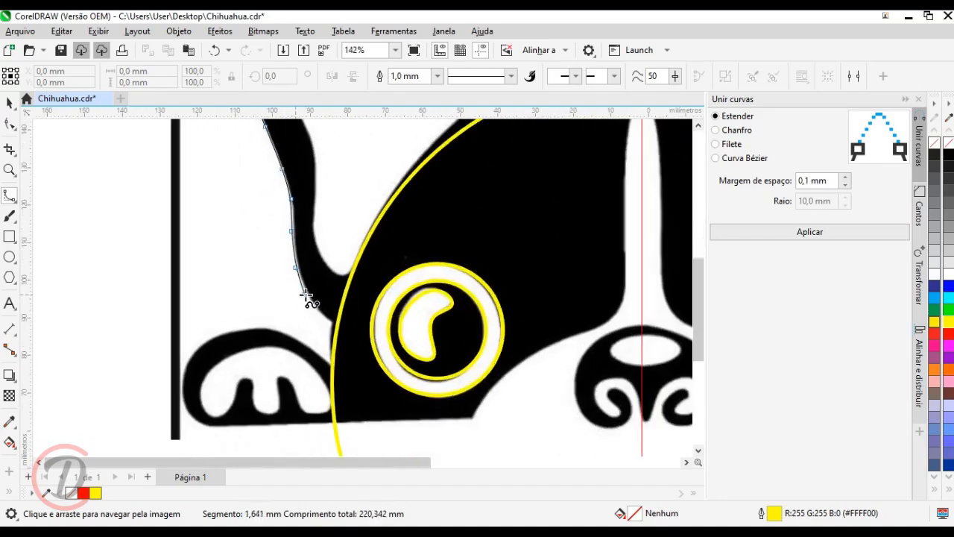
pyautogui.doubleClick(348, 322)
# - Start a B-Spline for the ear's white inner area at the head circle, tracing up its inner side and redoing a misplaced point toward the tip
pyautogui.scroll(5, 439, 321)
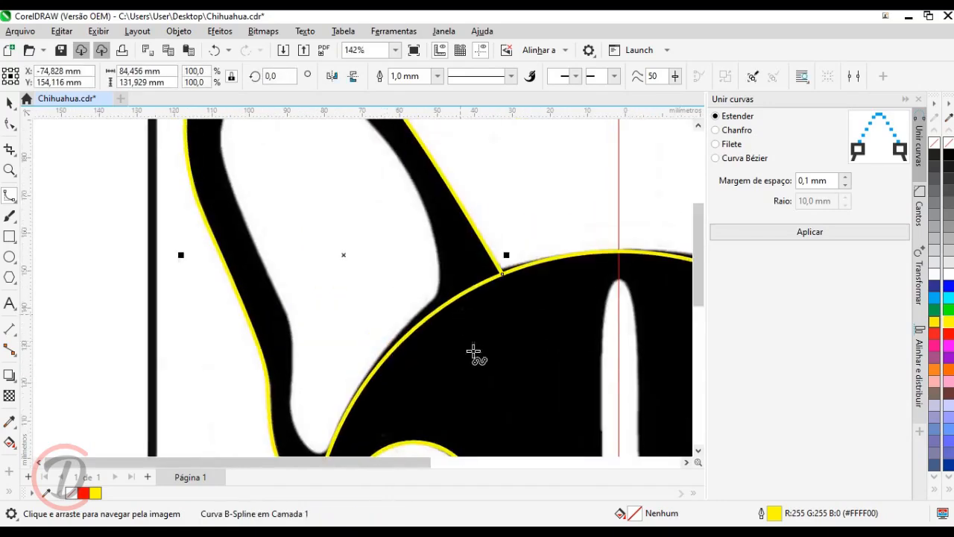
pyautogui.moveTo(473, 351); pyautogui.dragTo(490, 396)
pyautogui.click(469, 380)
pyautogui.click(475, 353)
pyautogui.click(469, 312)
pyautogui.click(455, 270)
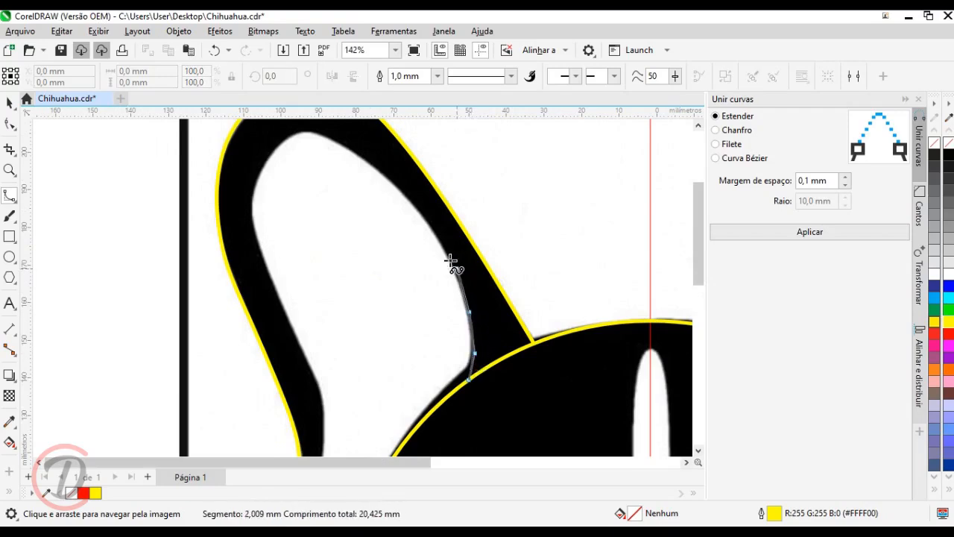
pyautogui.click(433, 230)
pyautogui.click(412, 205)
pyautogui.moveTo(408, 199); pyautogui.dragTo(444, 281)
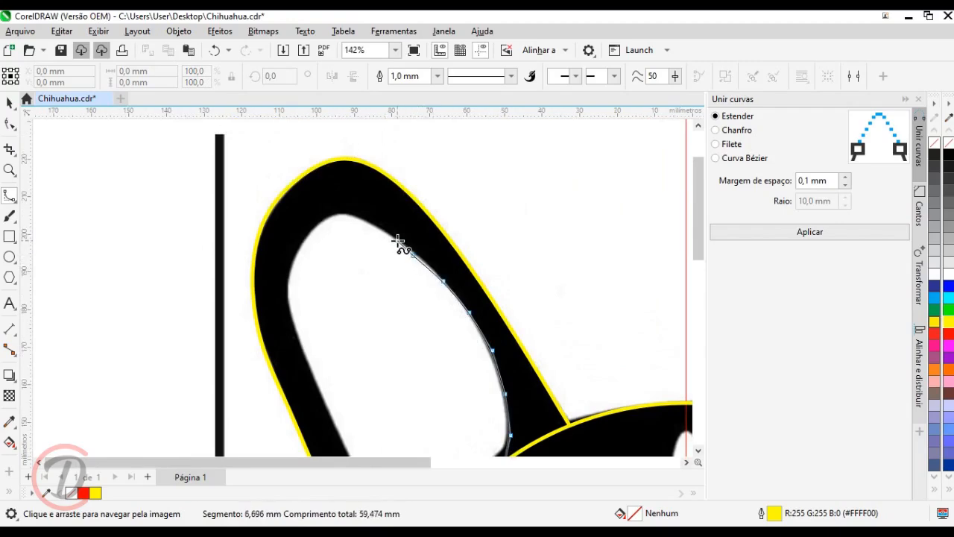
pyautogui.hotkey('ctrl', 'z')
pyautogui.click(415, 255)
pyautogui.click(386, 236)
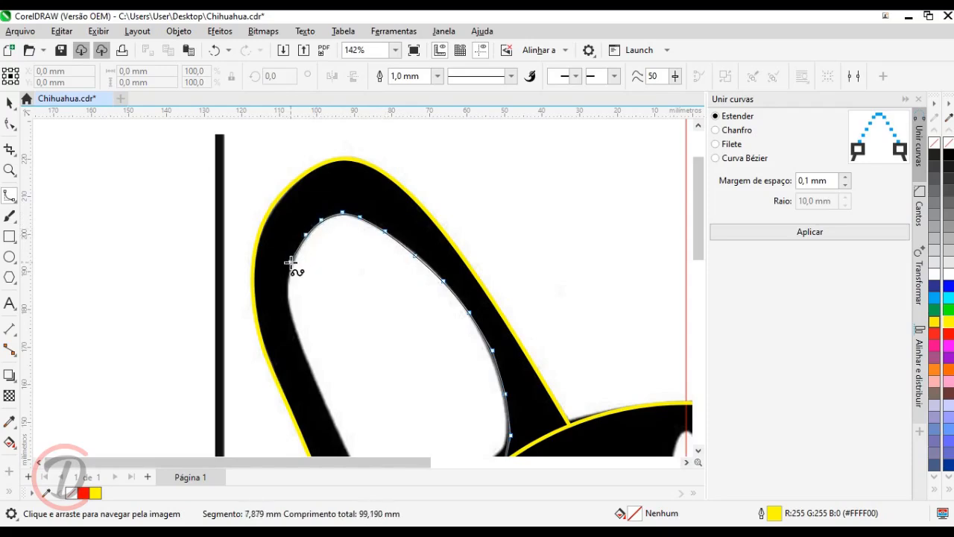
# - Continue the inner ear B-Spline down the outer side and end it on the head circle, about 59 mm wide and 103 mm high overall
pyautogui.moveTo(296, 287); pyautogui.dragTo(316, 231)
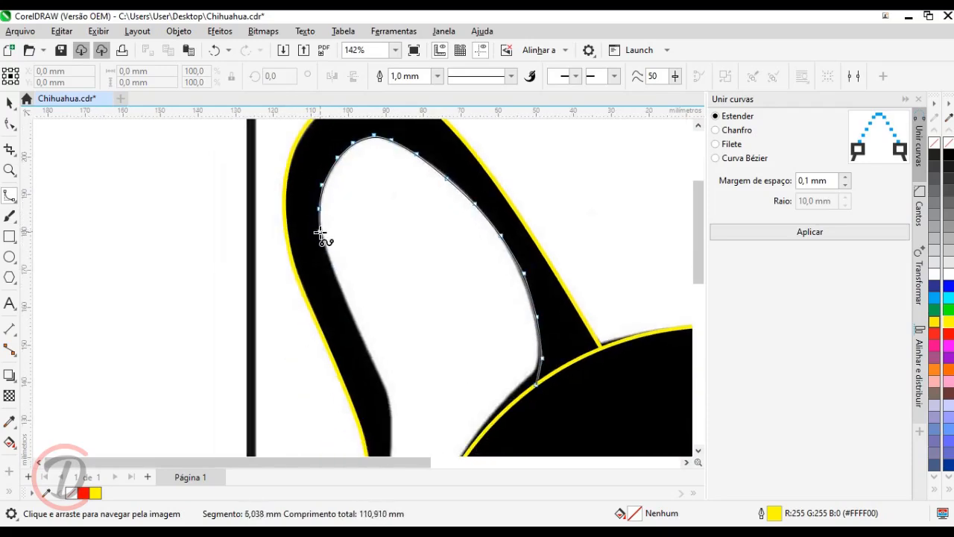
pyautogui.click(334, 268)
pyautogui.click(380, 241)
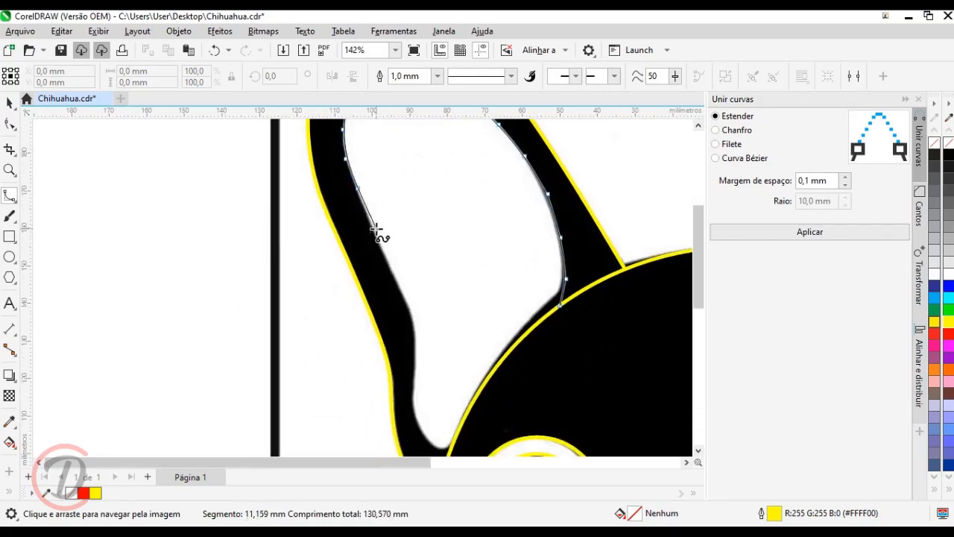
pyautogui.click(398, 283)
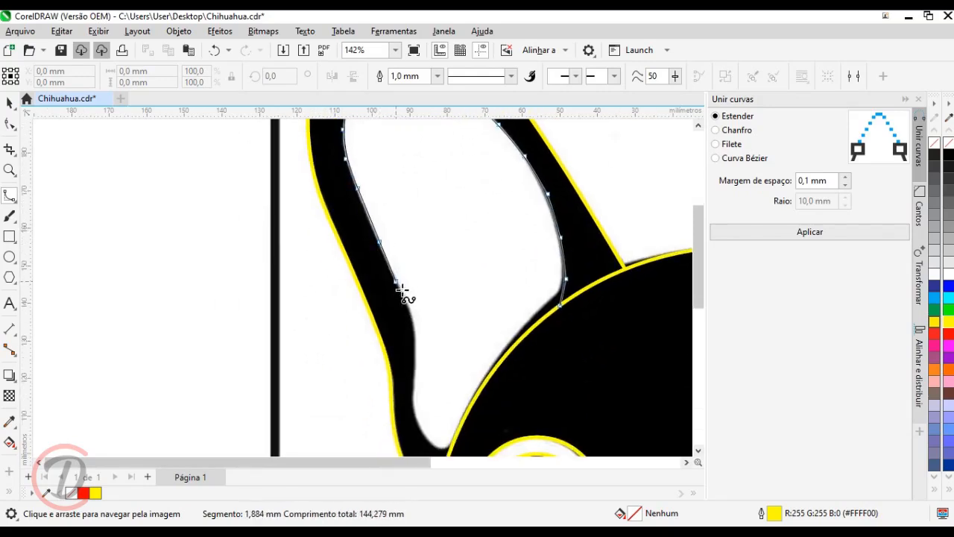
pyautogui.click(415, 337)
pyautogui.scroll(1, 415, 369)
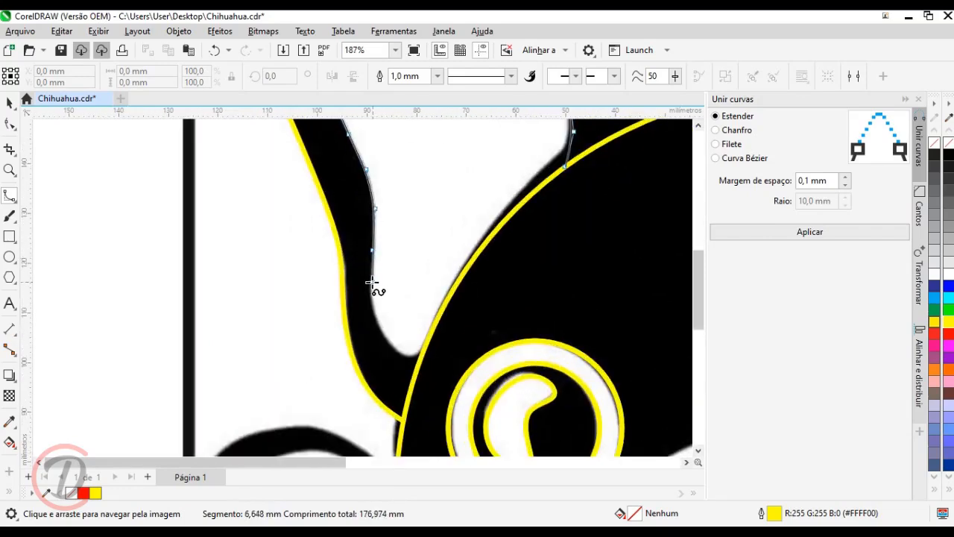
pyautogui.click(379, 334)
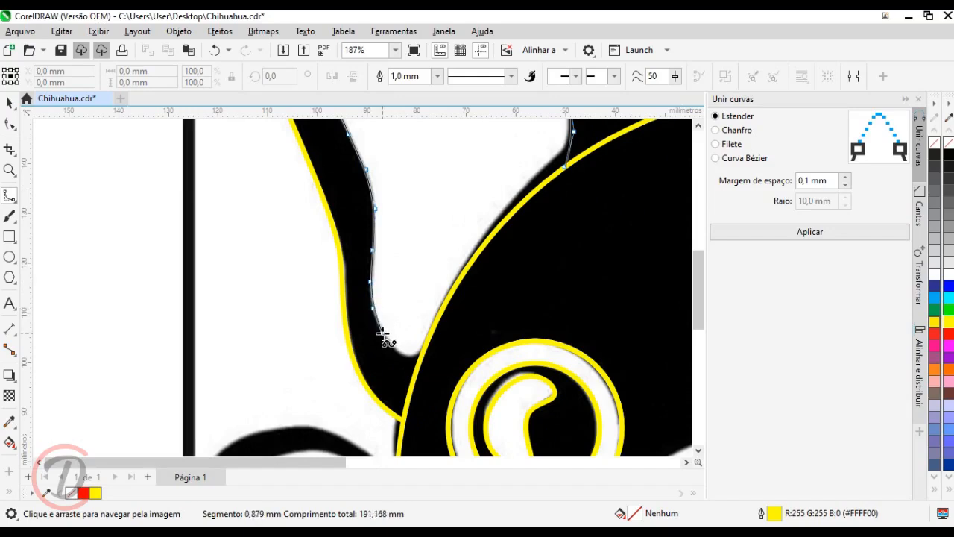
pyautogui.doubleClick(423, 350)
# - Move the inner ear curve's lowest control point slightly downward so the curve follows the white area's bottom edge
pyautogui.scroll(3, 417, 353)
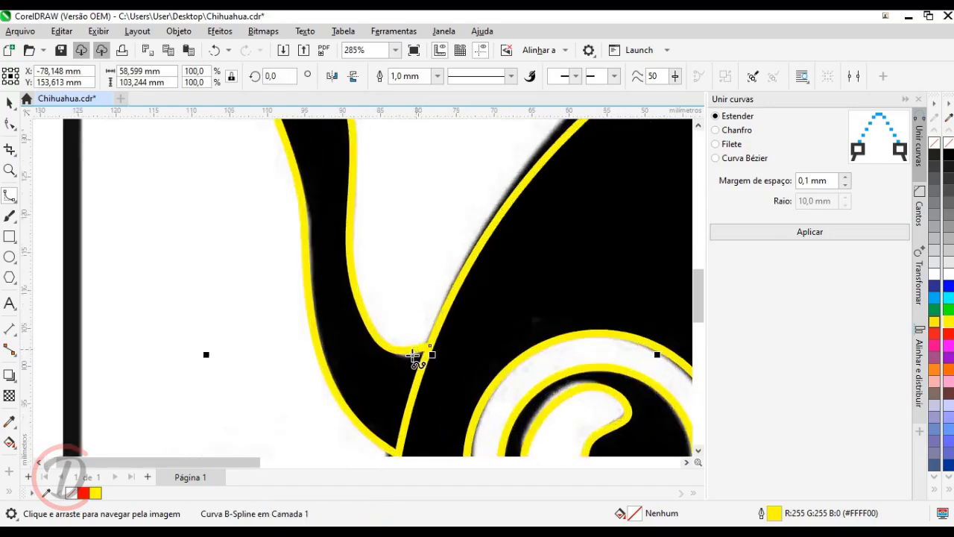
pyautogui.click(13, 128)
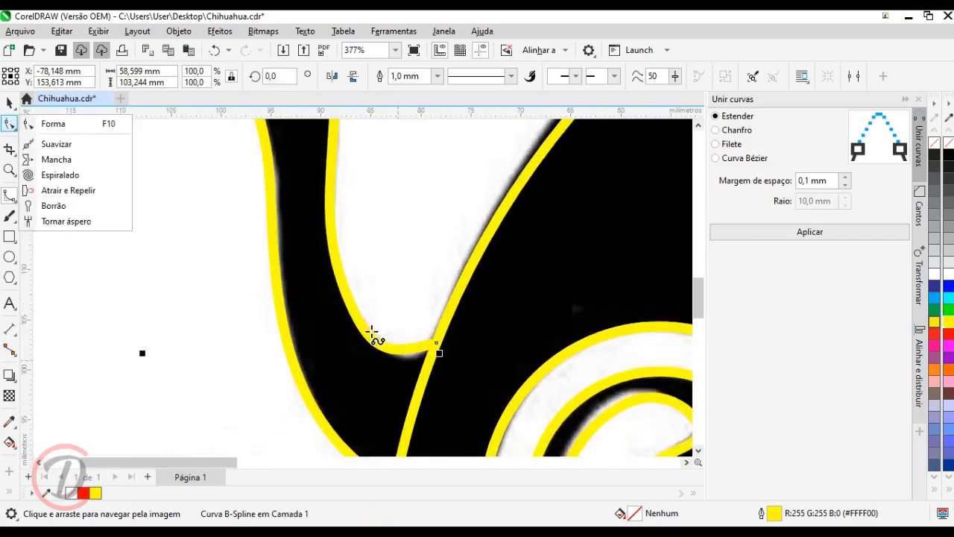
pyautogui.click(53, 127)
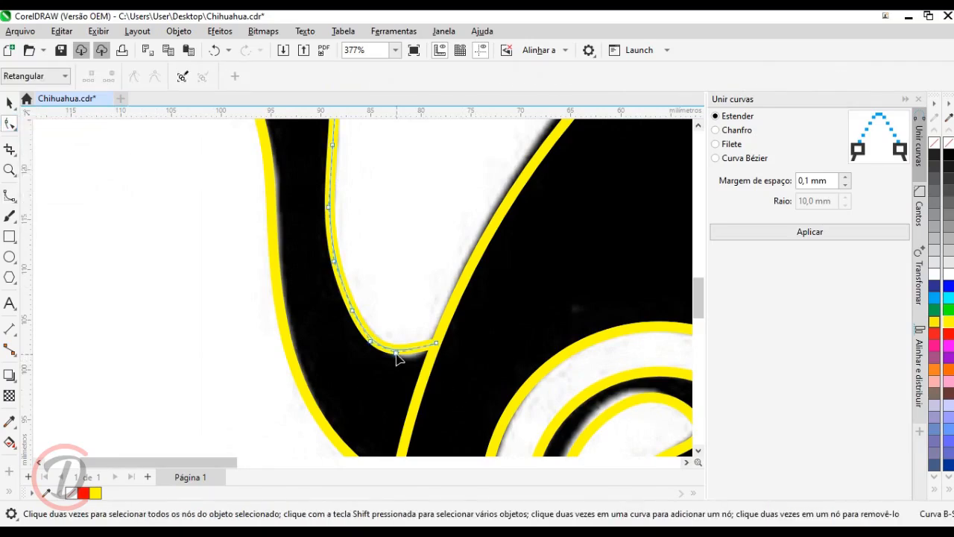
pyautogui.moveTo(395, 353); pyautogui.dragTo(400, 362)
# - Trace the left-hand paw's outer outline with a B-Spline starting and ending on the head circle, about 41 mm wide and 27 mm high
pyautogui.click(10, 196)
pyautogui.scroll(-5, 320, 232)
pyautogui.moveTo(302, 237); pyautogui.dragTo(302, 130)
pyautogui.scroll(1, 304, 138)
pyautogui.click(431, 283)
pyautogui.click(399, 252)
pyautogui.click(364, 232)
pyautogui.click(311, 231)
pyautogui.click(267, 245)
pyautogui.click(243, 269)
pyautogui.click(229, 296)
pyautogui.click(228, 331)
pyautogui.click(241, 358)
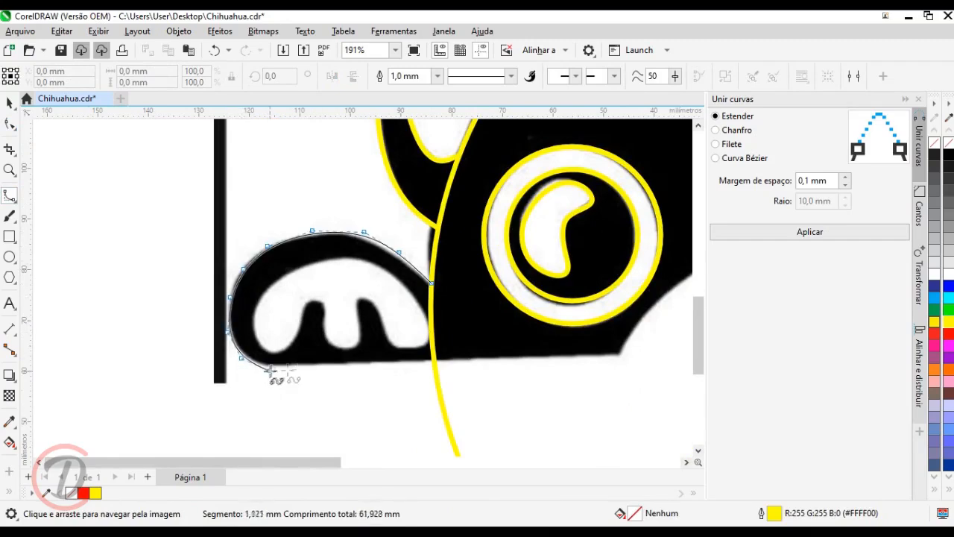
pyautogui.doubleClick(437, 368)
pyautogui.scroll(1, 366, 375)
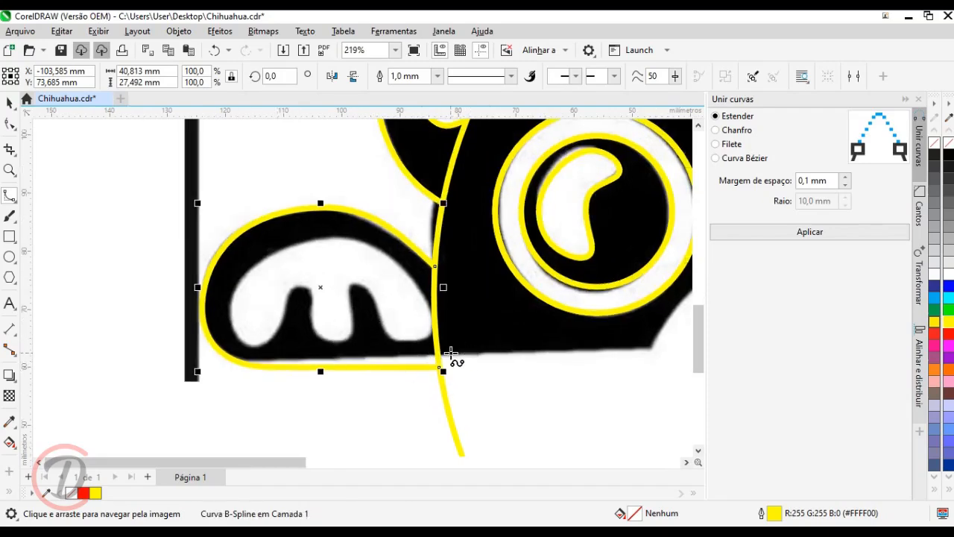
pyautogui.moveTo(370, 349)
pyautogui.mouseDown()
pyautogui.moveTo(258, 350)
pyautogui.moveTo(274, 346)
pyautogui.mouseUp()
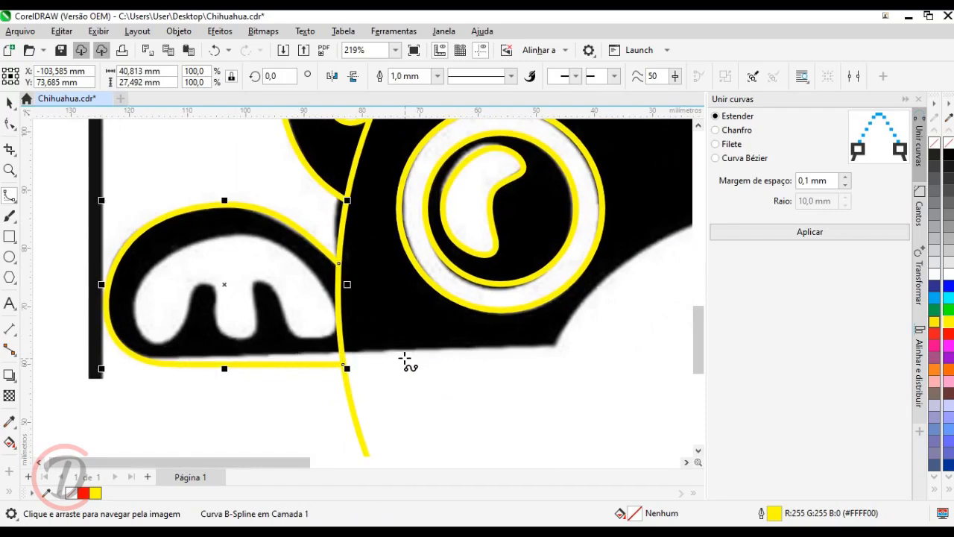
pyautogui.scroll(-2, 302, 324)
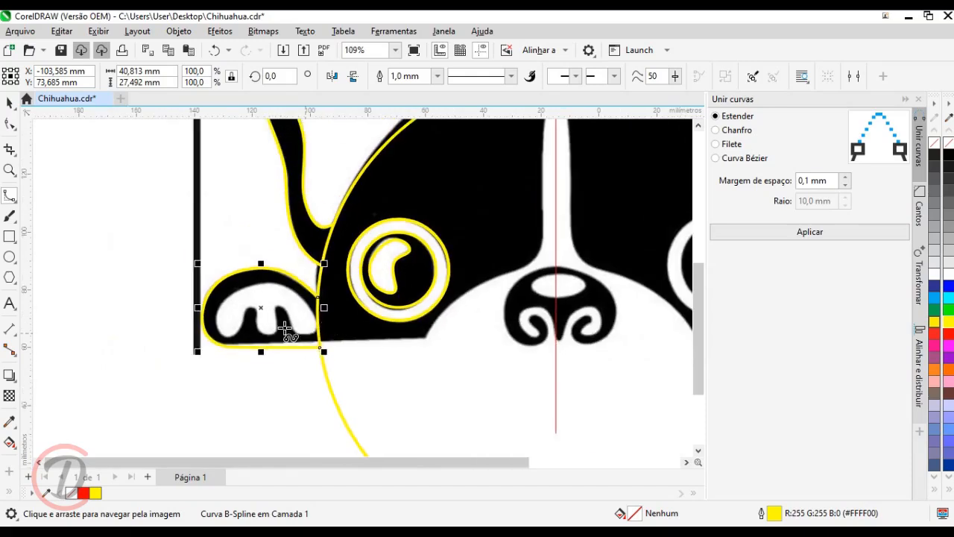
pyautogui.scroll(2, 292, 335)
pyautogui.moveTo(225, 328); pyautogui.dragTo(227, 309)
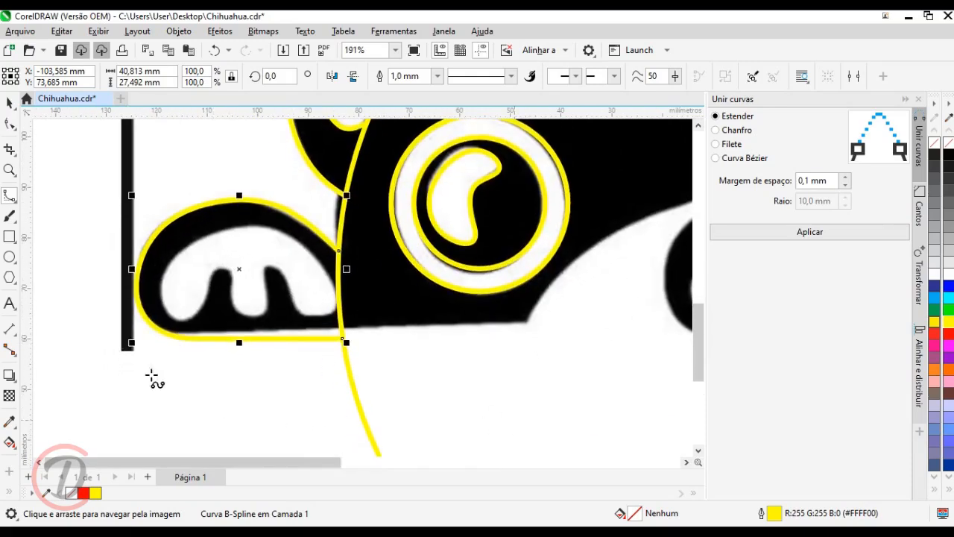
pyautogui.scroll(1, 193, 343)
pyautogui.moveTo(240, 279); pyautogui.dragTo(215, 274)
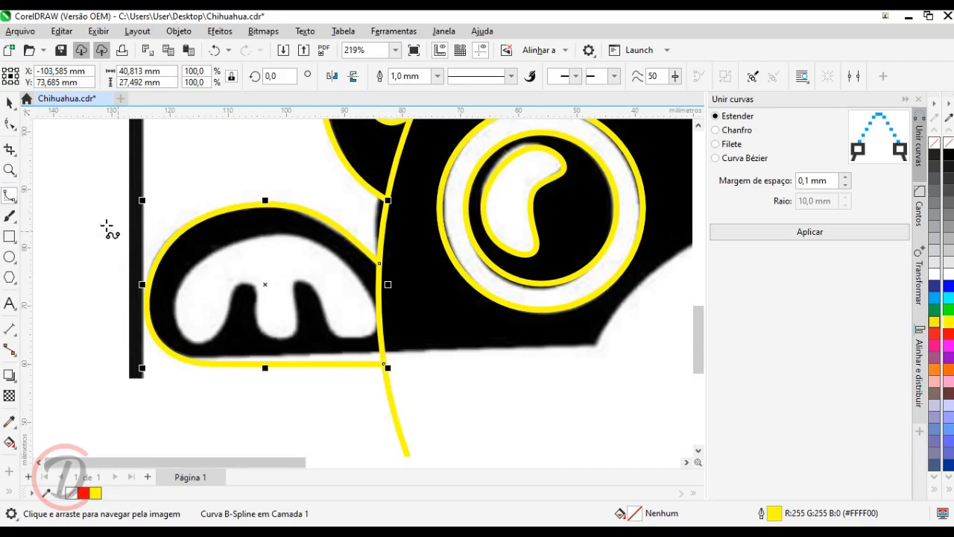
pyautogui.moveTo(117, 212); pyautogui.dragTo(124, 230)
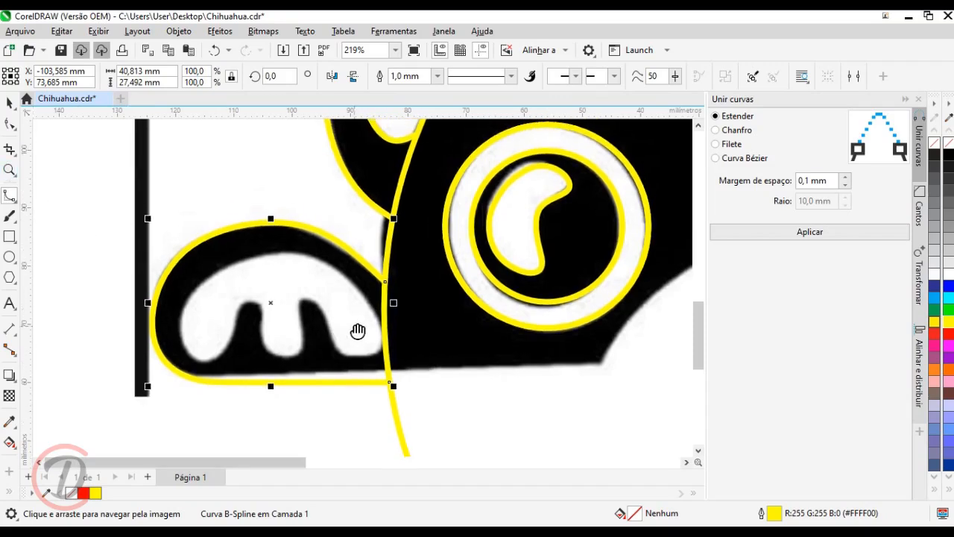
# - Start a B-Spline for the paw's white inner area, tracing over its upper edge and around the outermost toe
pyautogui.click(366, 300)
pyautogui.click(334, 267)
pyautogui.click(289, 252)
pyautogui.click(246, 258)
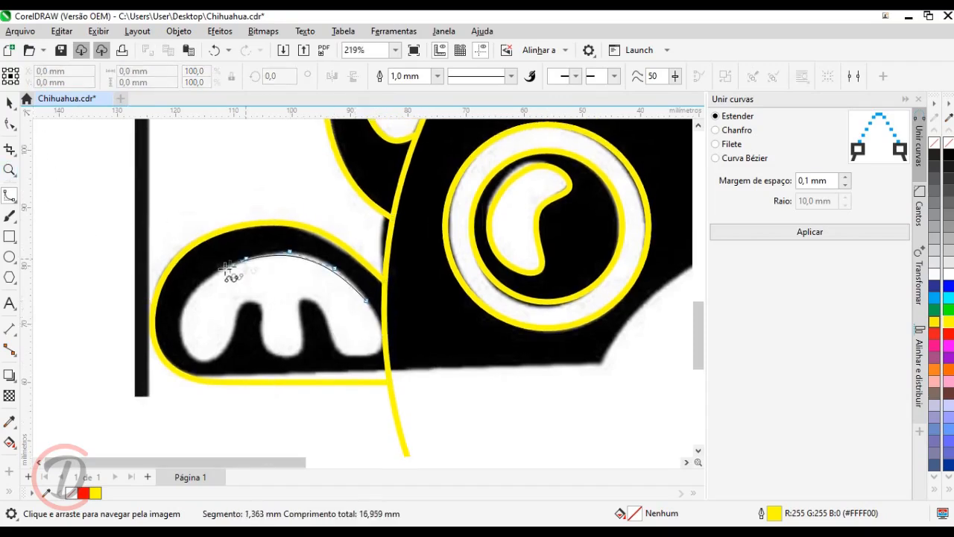
pyautogui.click(202, 278)
pyautogui.click(183, 306)
pyautogui.click(181, 338)
pyautogui.click(191, 354)
pyautogui.click(207, 359)
pyautogui.click(221, 355)
# - Continue the inner paw B-Spline over the first black gap and around the middle toe
pyautogui.click(231, 334)
pyautogui.click(236, 310)
pyautogui.click(248, 299)
pyautogui.click(260, 302)
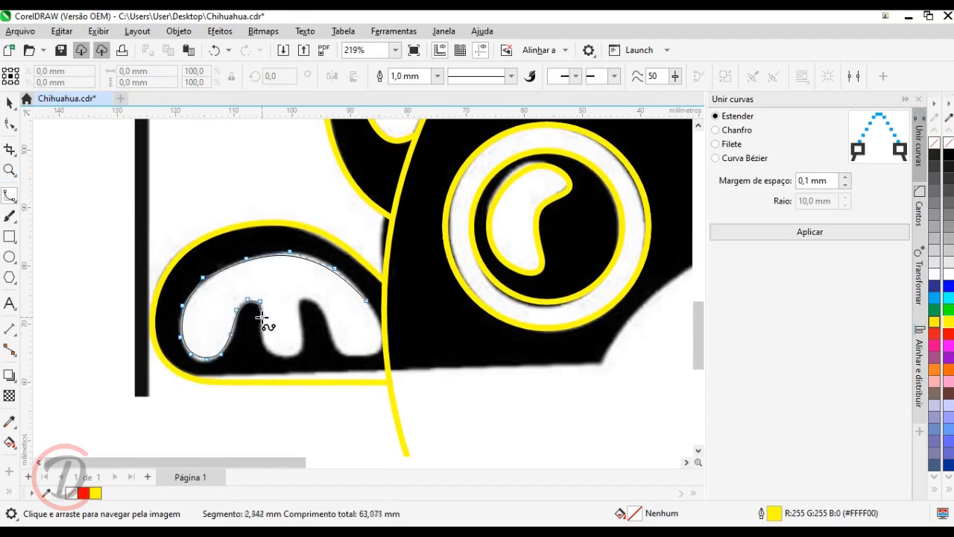
pyautogui.click(284, 355)
pyautogui.click(297, 351)
pyautogui.click(300, 321)
# - Continue the inner paw B-Spline over the second gap and around the last toe, closing it at its starting point
pyautogui.click(302, 301)
pyautogui.click(317, 301)
pyautogui.click(325, 319)
pyautogui.click(332, 343)
pyautogui.click(340, 356)
pyautogui.click(367, 358)
pyautogui.click(381, 348)
pyautogui.click(382, 331)
pyautogui.click(380, 314)
pyautogui.click(366, 300)
# - Start a B-Spline where the paw's base line meets the head circle, running along the head's flat base and up the white muzzle's edge
pyautogui.moveTo(386, 246); pyautogui.dragTo(269, 199)
pyautogui.click(10, 124)
pyautogui.moveTo(350, 221); pyautogui.dragTo(330, 234)
pyautogui.click(10, 196)
pyautogui.click(251, 348)
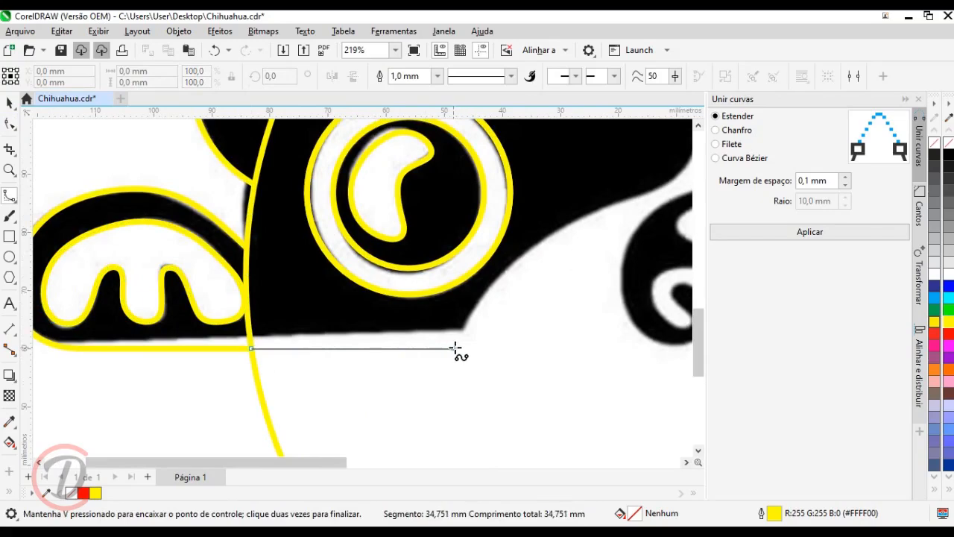
pyautogui.click(441, 348)
pyautogui.click(459, 347)
pyautogui.click(462, 328)
pyautogui.click(485, 288)
pyautogui.click(535, 243)
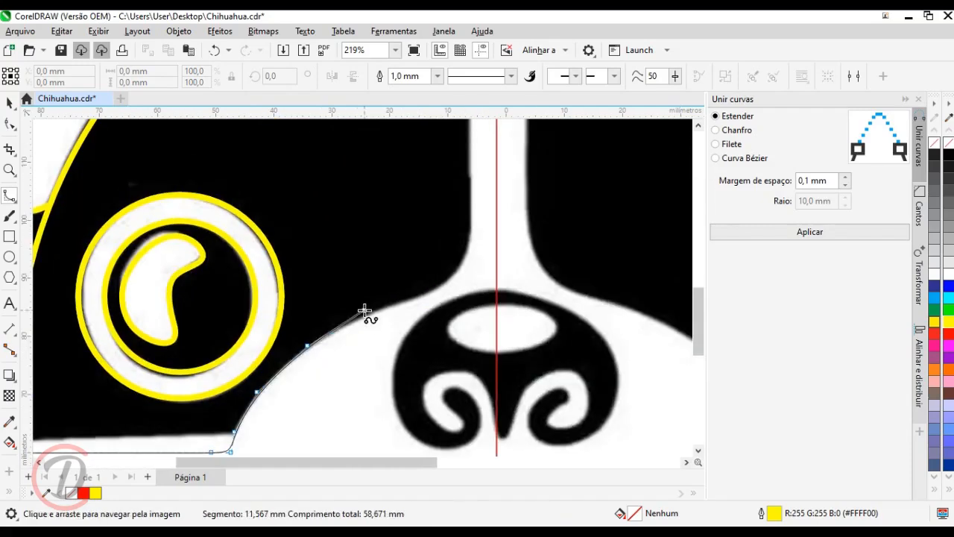
# - Continue the B-Spline along the muzzle's edge to the foot of the forehead stripe, redoing the point placed too far
pyautogui.click(366, 315)
pyautogui.click(423, 296)
pyautogui.click(456, 272)
pyautogui.hotkey('ctrl', 'z')
pyautogui.click(442, 287)
pyautogui.click(458, 269)
pyautogui.click(469, 245)
pyautogui.moveTo(474, 240); pyautogui.dragTo(451, 334)
# - Continue the B-Spline up the forehead stripe and end it at its tip on the symmetry line, about 82 mm wide and 87 mm high overall
pyautogui.click(448, 297)
pyautogui.click(447, 213)
pyautogui.moveTo(447, 213); pyautogui.dragTo(421, 353)
pyautogui.click(422, 273)
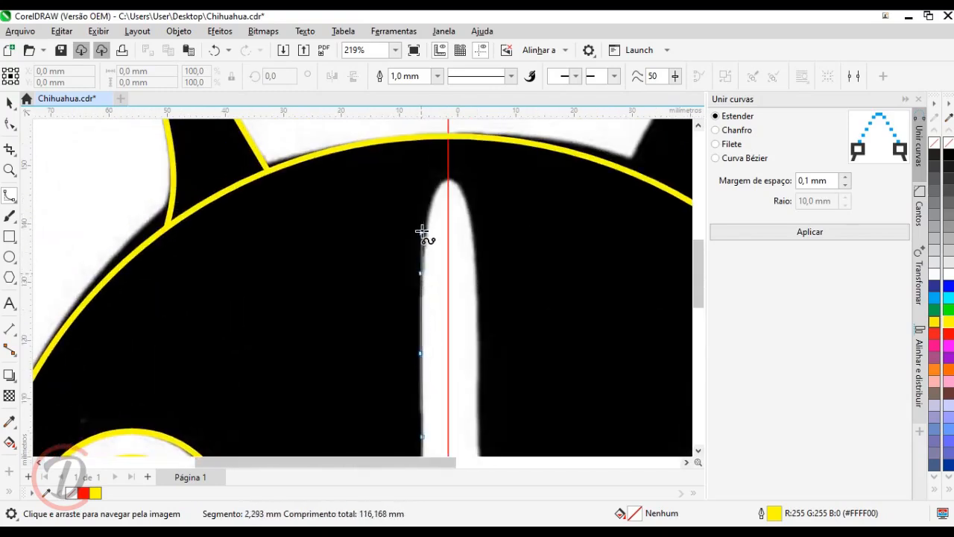
pyautogui.click(424, 226)
pyautogui.click(432, 197)
pyautogui.click(439, 186)
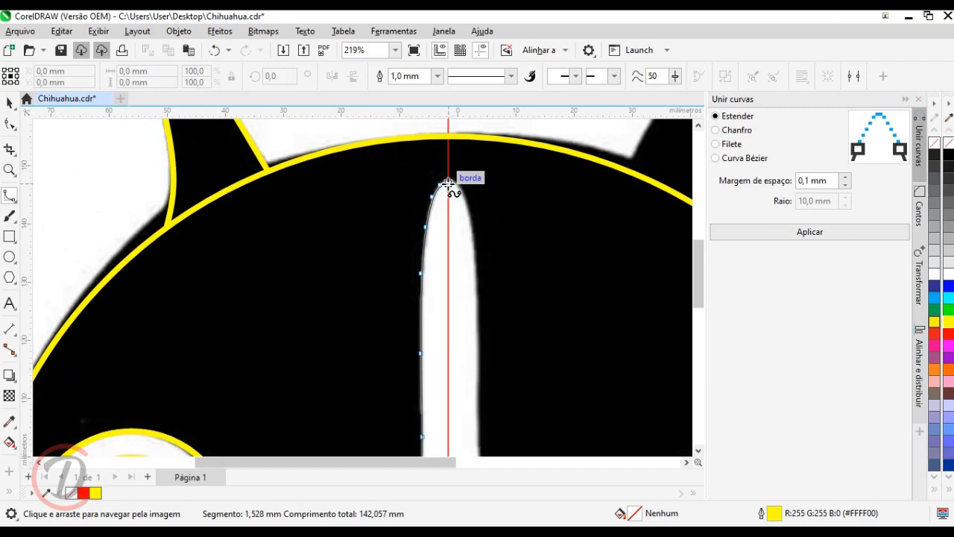
pyautogui.doubleClick(447, 187)
# - Stretch the red symmetry line downward past the head circle's lower edge, to about 272 mm high
pyautogui.scroll(-3, 449, 257)
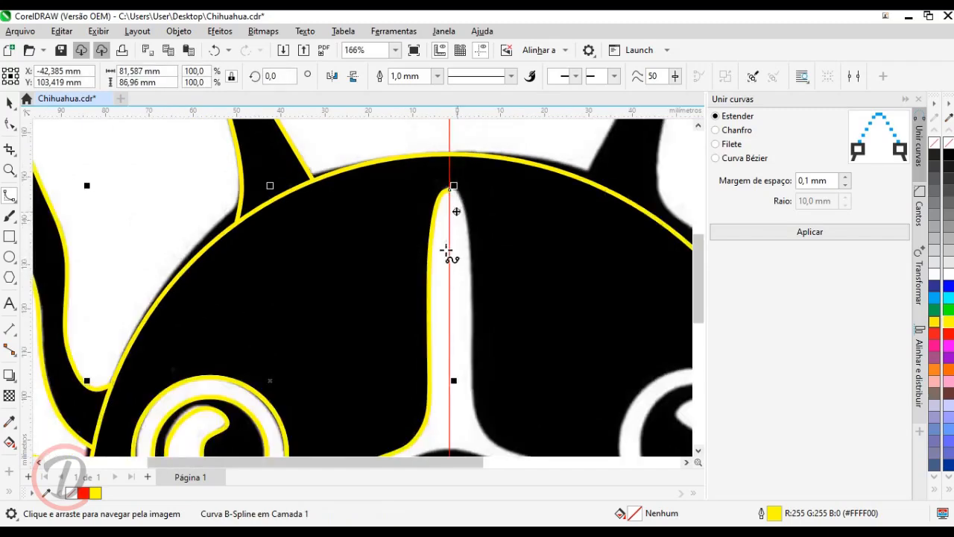
pyautogui.scroll(-3, 449, 276)
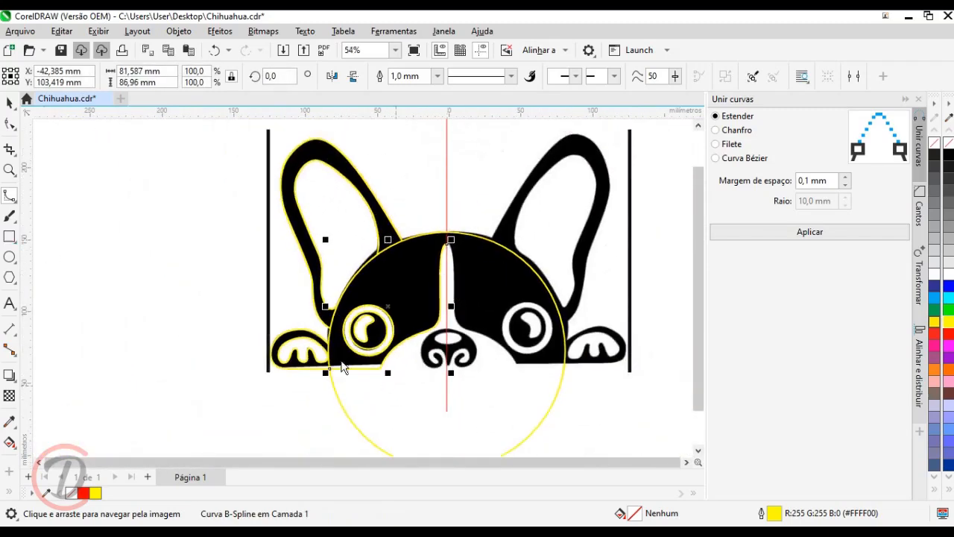
pyautogui.click(11, 104)
pyautogui.click(487, 161)
pyautogui.click(451, 152)
pyautogui.moveTo(450, 364); pyautogui.dragTo(437, 445)
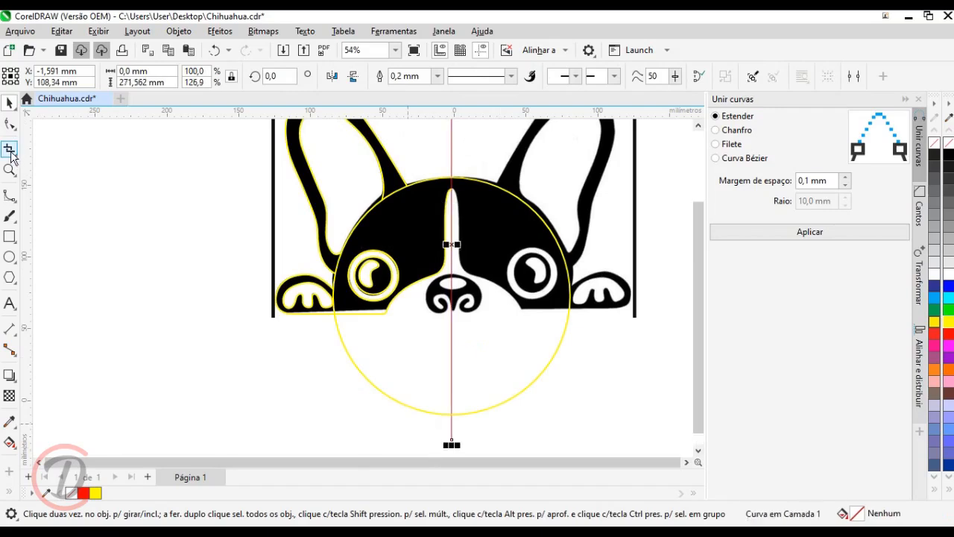
# - Delete the half of the head circle beyond the symmetry line on the untraced side with Virtual Segment Delete
pyautogui.click(11, 155)
pyautogui.click(85, 181)
pyautogui.click(582, 197)
pyautogui.moveTo(517, 367); pyautogui.dragTo(551, 411)
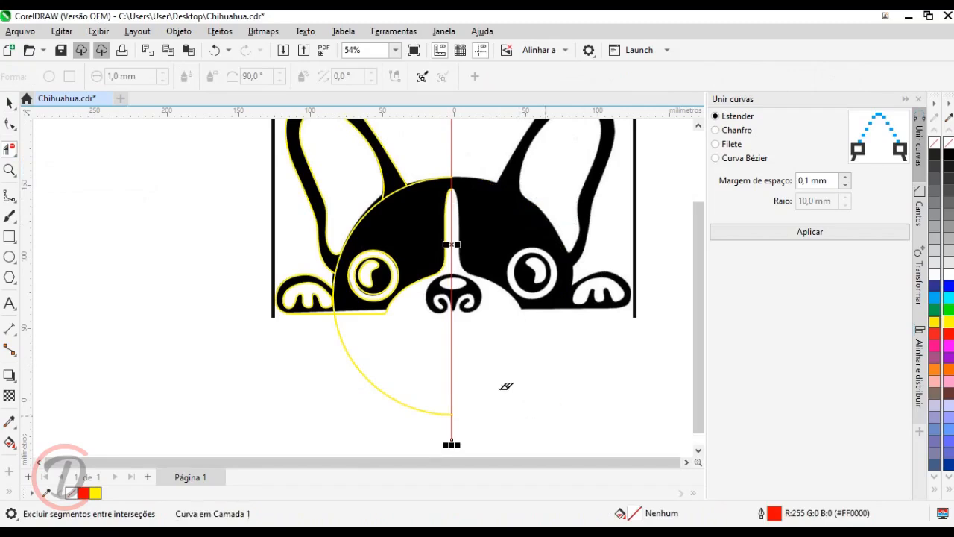
# - Delete the leftover head circle segments at the ear's base, across the paw and below the head
pyautogui.scroll(4, 531, 395)
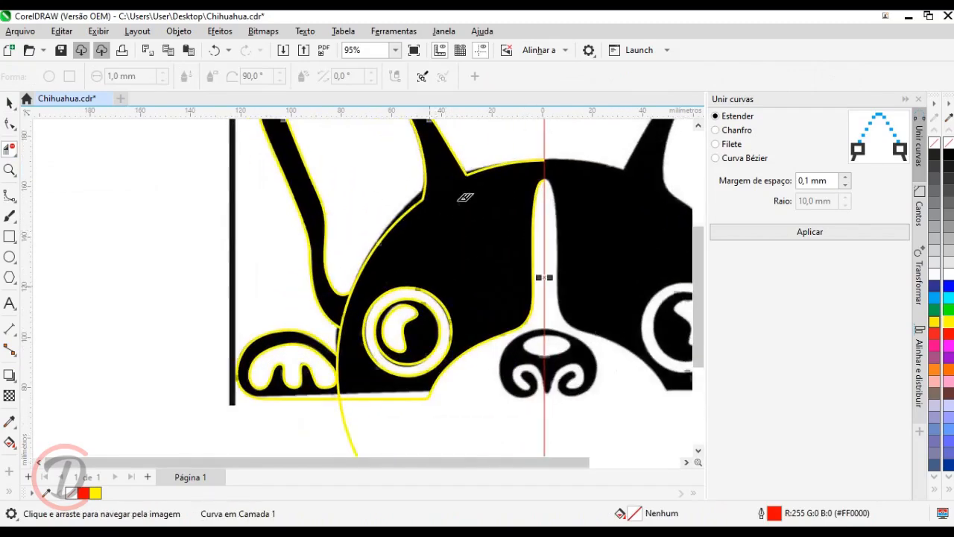
pyautogui.scroll(3, 418, 246)
pyautogui.moveTo(468, 192); pyautogui.dragTo(426, 197)
pyautogui.moveTo(360, 408); pyautogui.dragTo(368, 266)
pyautogui.click(334, 283)
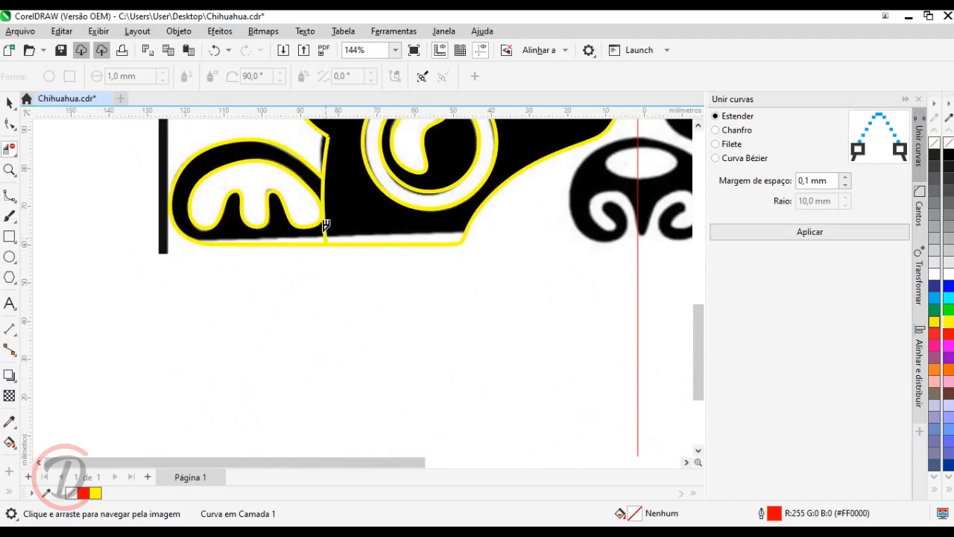
pyautogui.scroll(-5, 313, 313)
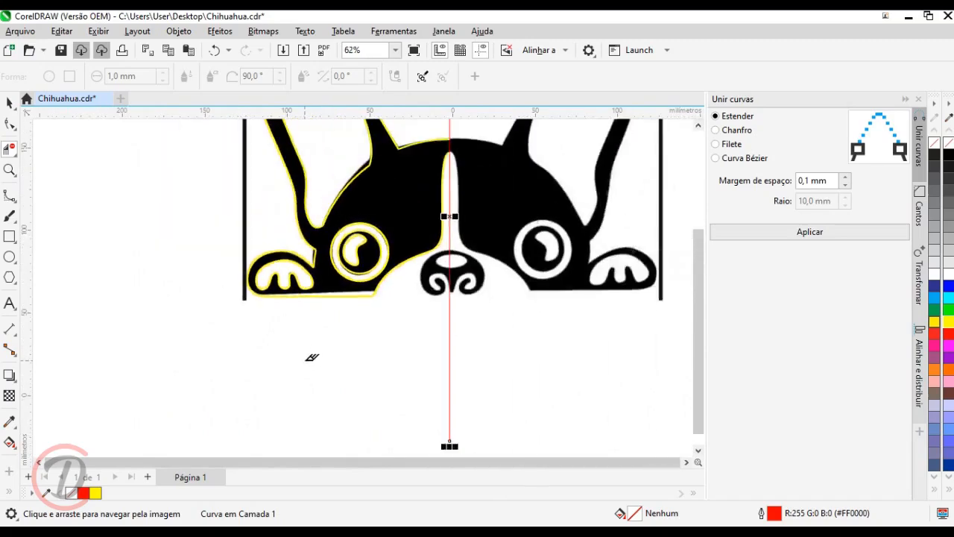
pyautogui.moveTo(300, 389); pyautogui.dragTo(276, 430)
# - Select all the traced half-face curves and place a copy beside the bitmap at X 237.209 mm
pyautogui.click(12, 104)
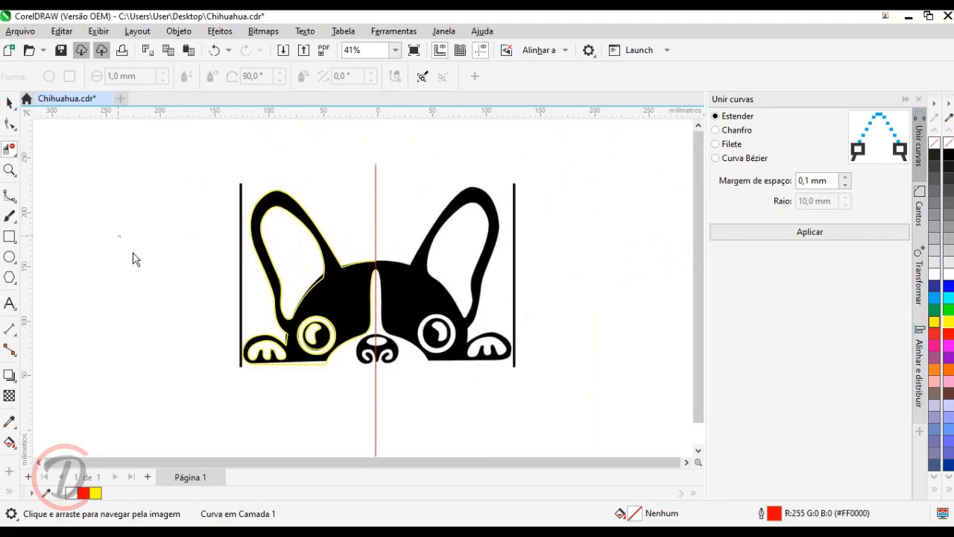
pyautogui.scroll(-1, 204, 222)
pyautogui.moveTo(253, 290); pyautogui.dragTo(332, 368)
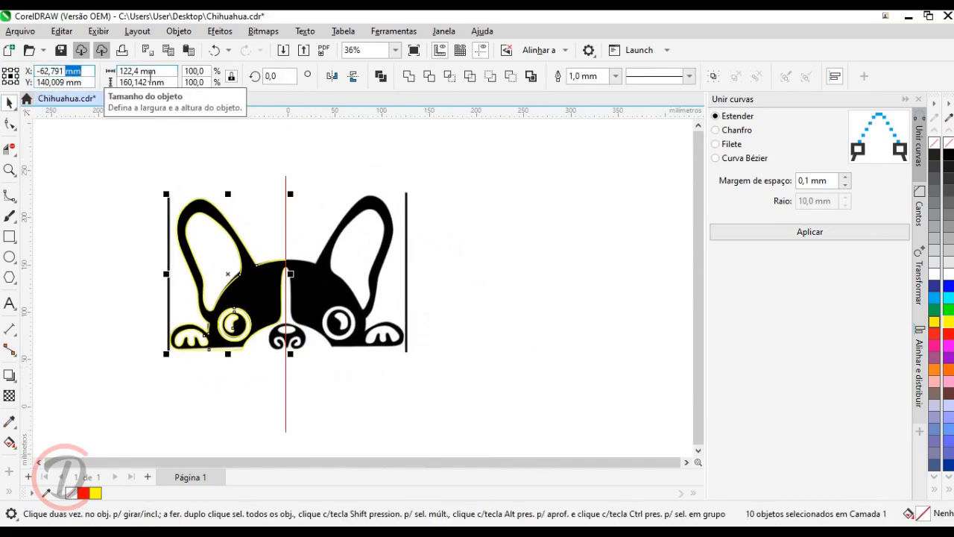
pyautogui.press('Return')
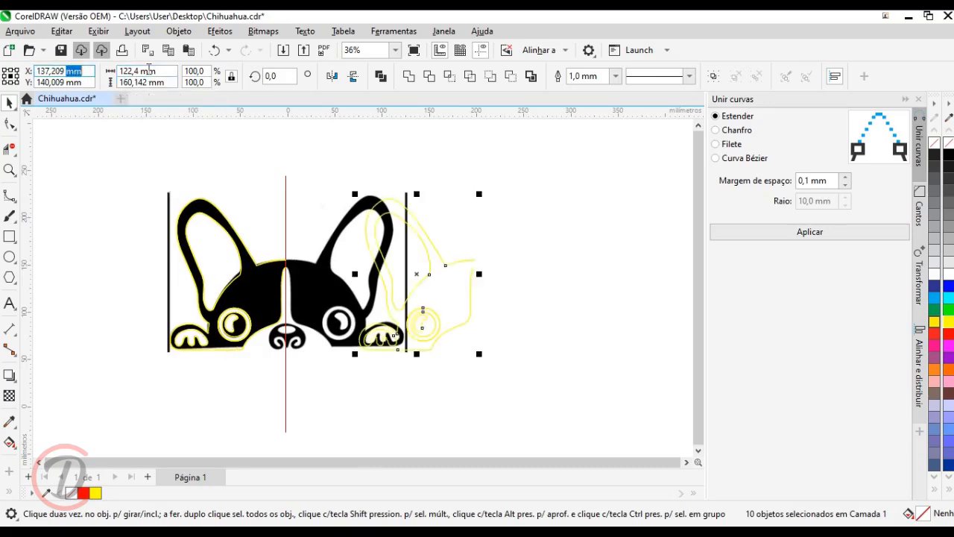
pyautogui.write('+ 100')
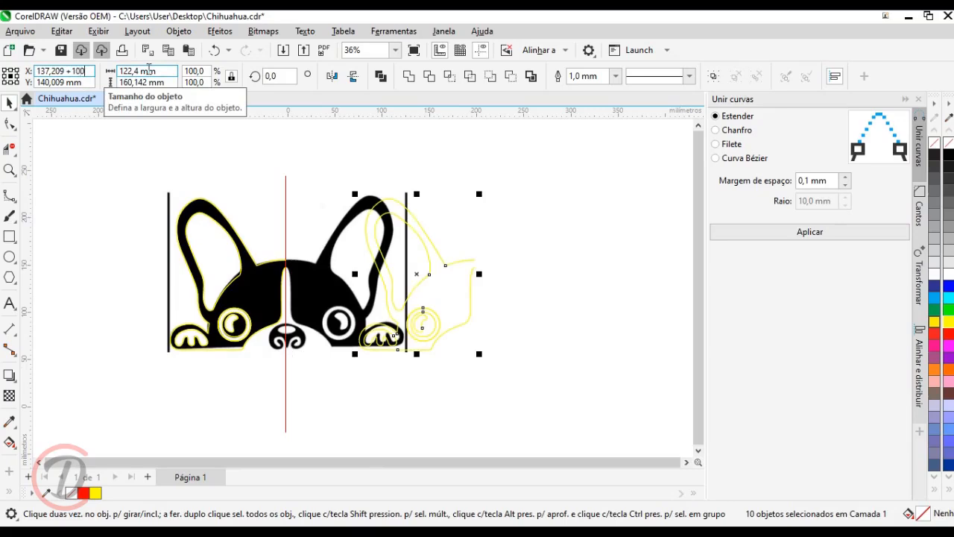
pyautogui.press('Return')
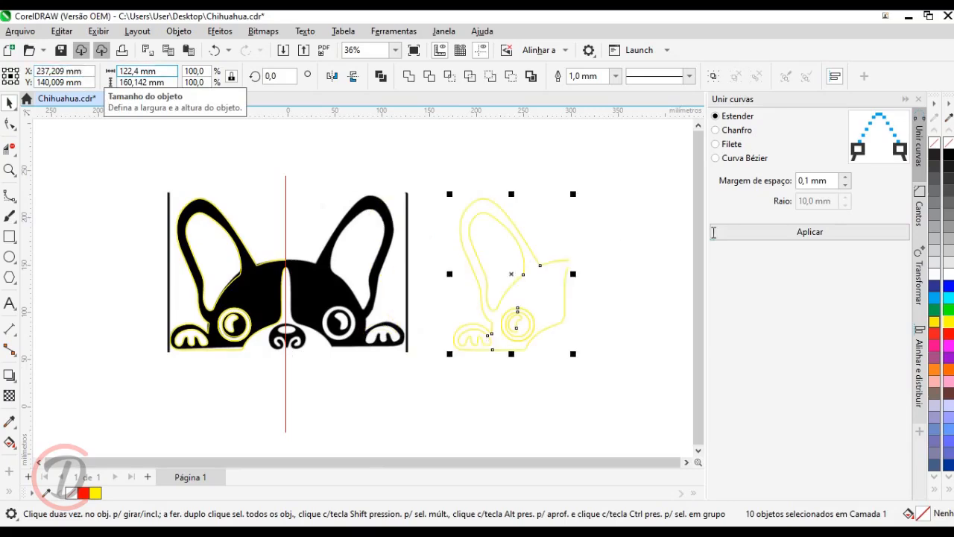
# - Give the copied half-face a black outline and convert its objects to curves
pyautogui.rightClick(934, 156)
pyautogui.moveTo(643, 343); pyautogui.dragTo(519, 342)
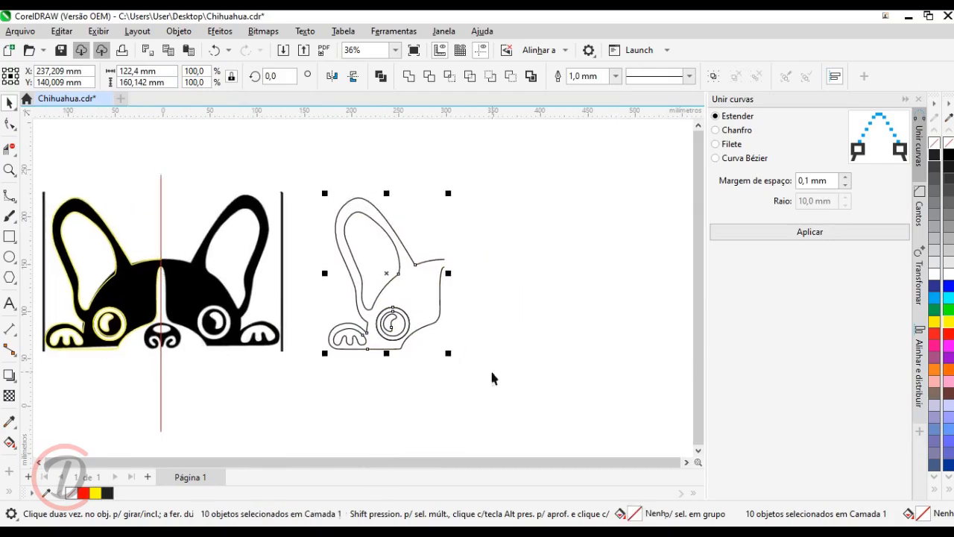
pyautogui.rightClick(399, 311)
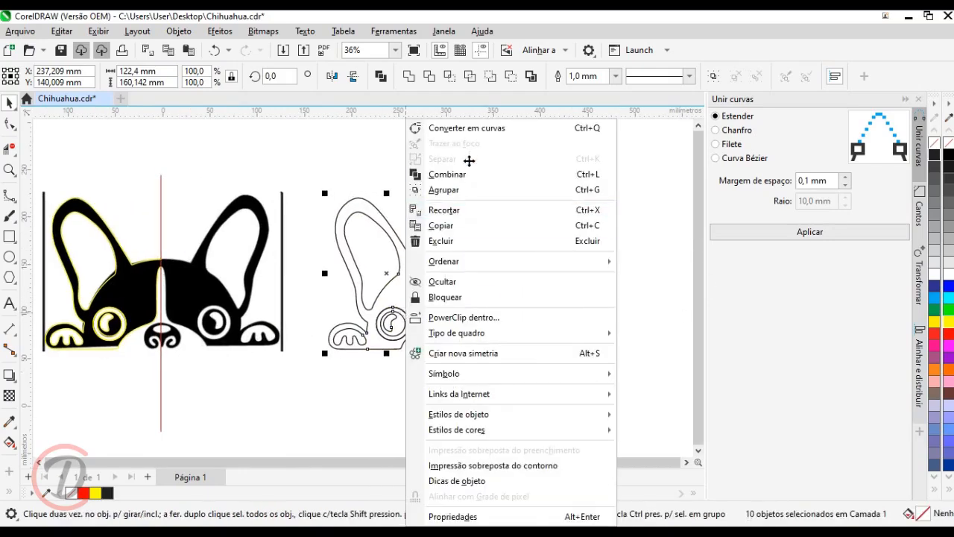
pyautogui.click(454, 129)
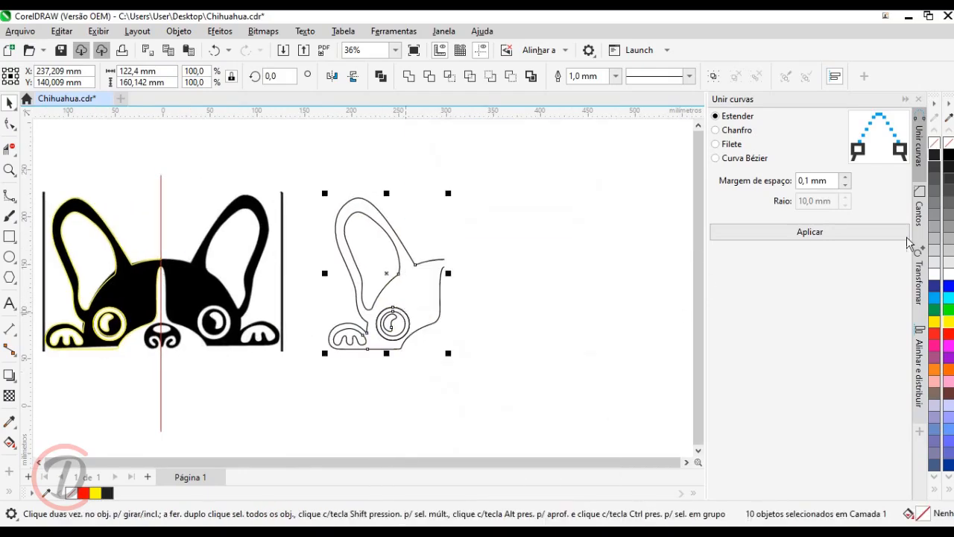
# - Mirror the half-face horizontally about its right middle reference point at 100% scale with one copy
pyautogui.click(918, 274)
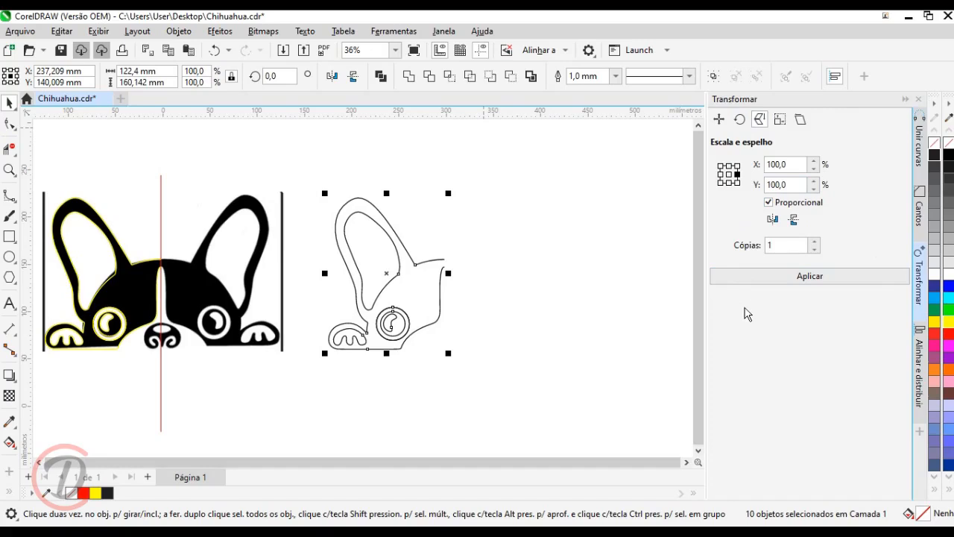
pyautogui.click(810, 278)
pyautogui.scroll(-1, 580, 372)
# - Select both halves, join their open curves with the Extend option and a 0.1 mm gap tolerance, and combine them into one object
pyautogui.moveTo(588, 358); pyautogui.dragTo(349, 166)
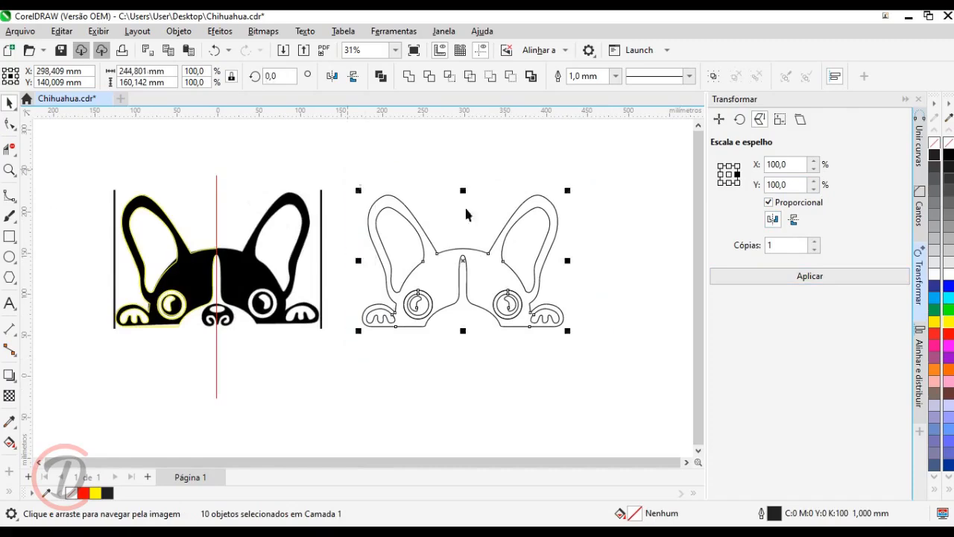
pyautogui.click(923, 144)
pyautogui.click(762, 236)
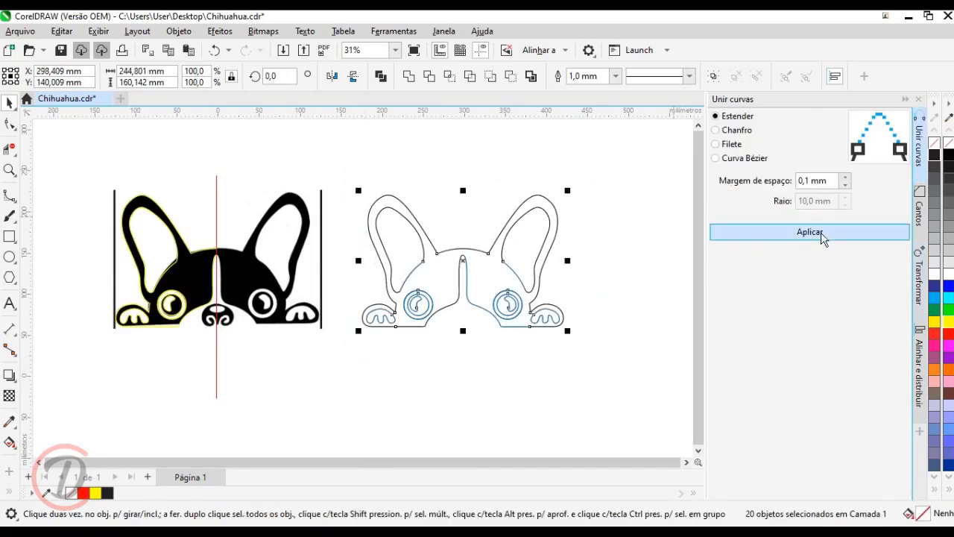
pyautogui.rightClick(481, 284)
pyautogui.click(536, 179)
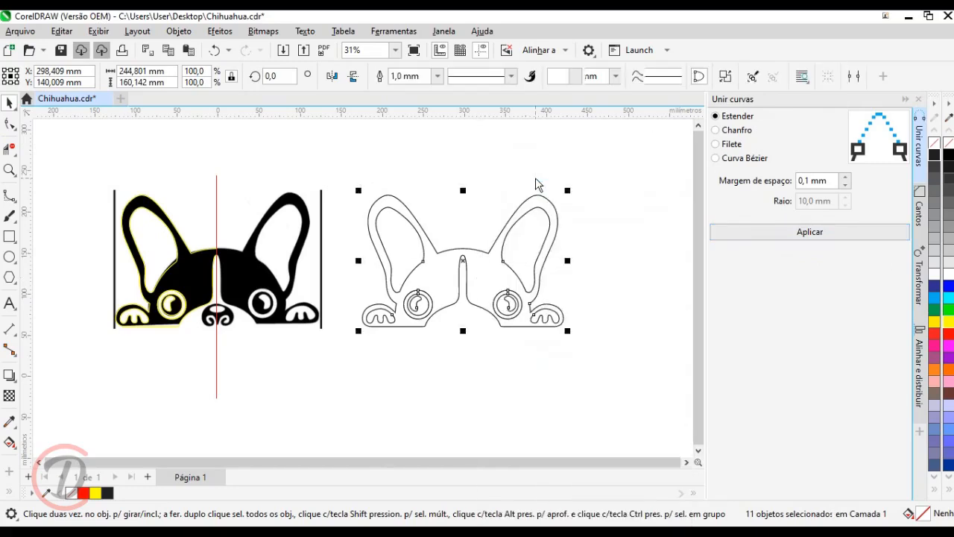
# - Try a black fill on the combined face object and undo it
pyautogui.scroll(2, 522, 270)
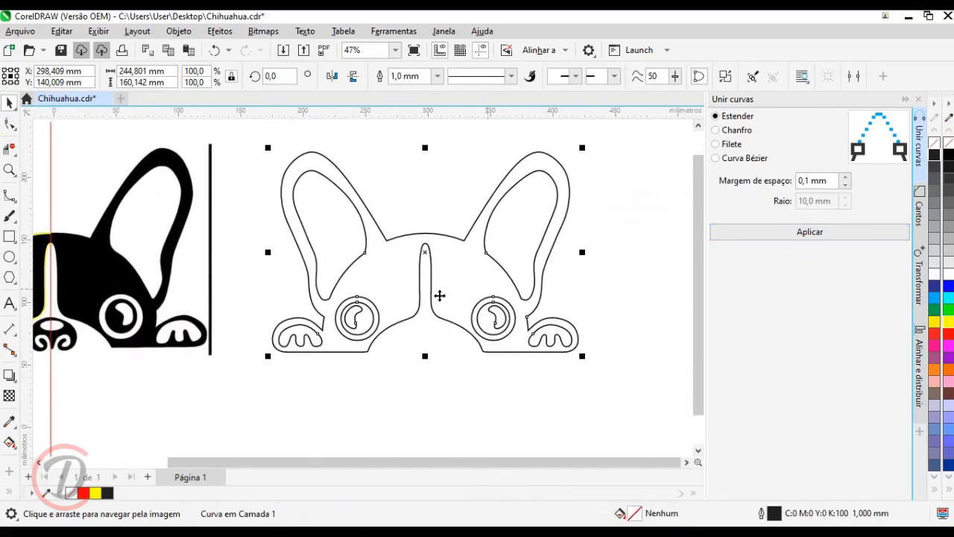
pyautogui.moveTo(438, 331)
pyautogui.mouseDown()
pyautogui.moveTo(450, 323)
pyautogui.moveTo(437, 321)
pyautogui.mouseUp()
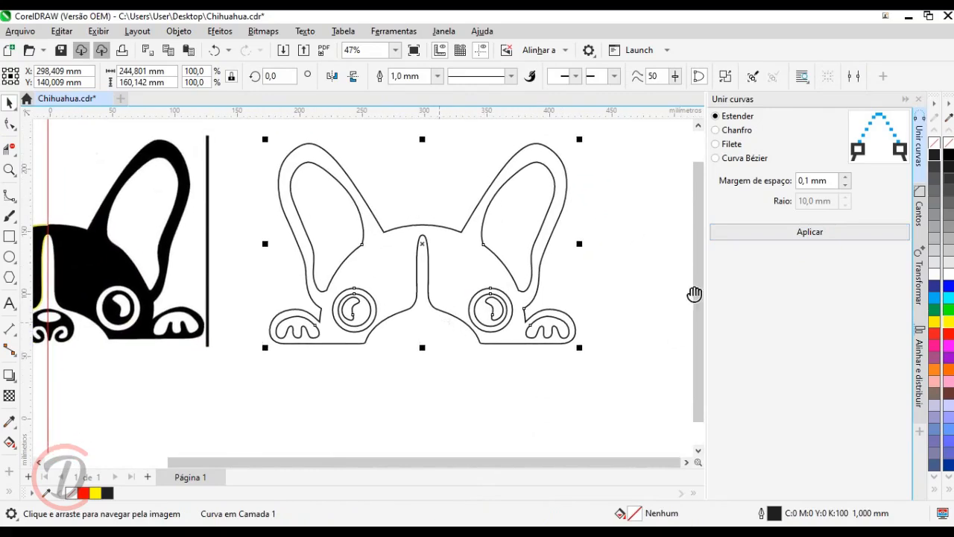
pyautogui.click(935, 156)
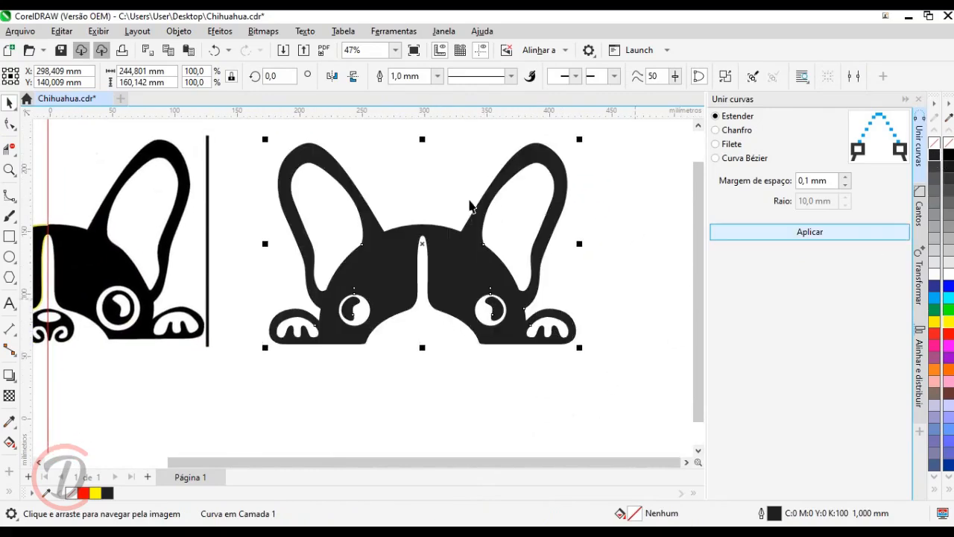
pyautogui.moveTo(420, 415); pyautogui.dragTo(433, 412)
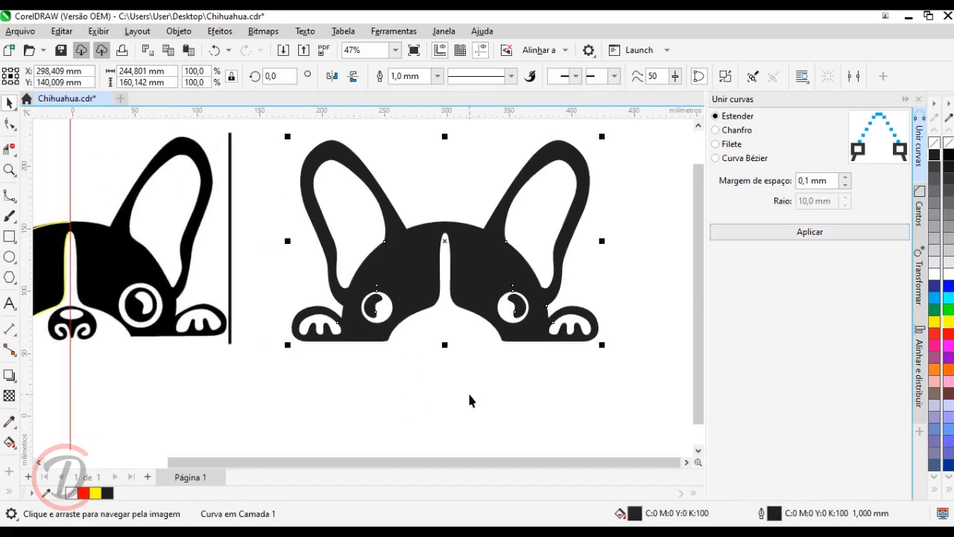
pyautogui.hotkey('ctrl', 'z')
# - Break the combined dog face apart into separate curves and deselect them
pyautogui.click(362, 320)
pyautogui.moveTo(365, 327); pyautogui.dragTo(408, 309)
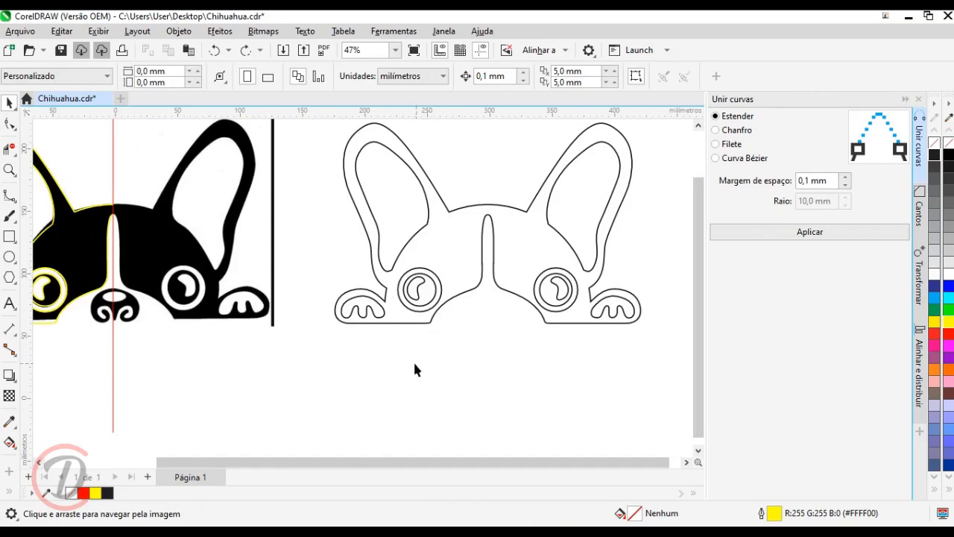
pyautogui.moveTo(416, 364); pyautogui.dragTo(425, 376)
pyautogui.moveTo(105, 296); pyautogui.dragTo(287, 289)
pyautogui.scroll(2, 220, 278)
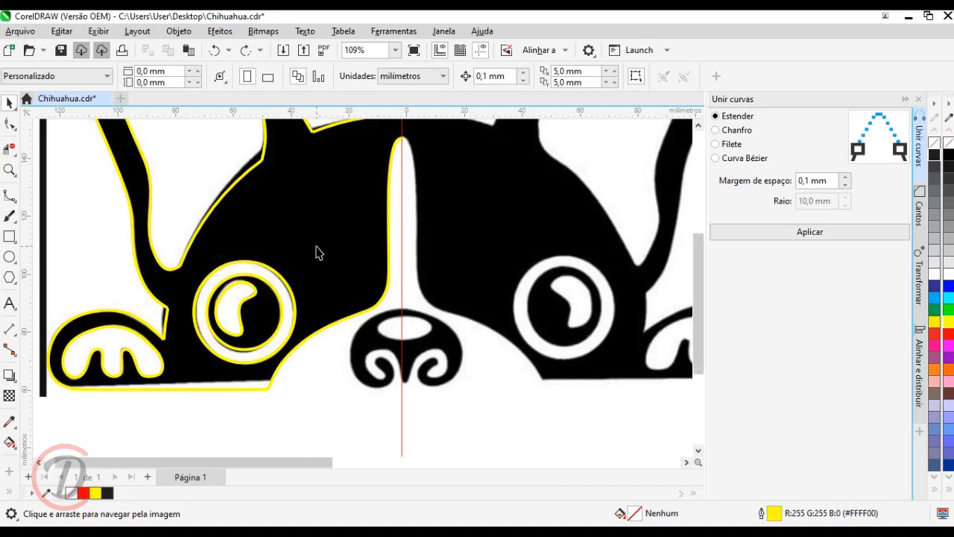
pyautogui.scroll(-1, 316, 246)
pyautogui.moveTo(448, 300); pyautogui.dragTo(47, 301)
pyautogui.moveTo(369, 307); pyautogui.dragTo(325, 317)
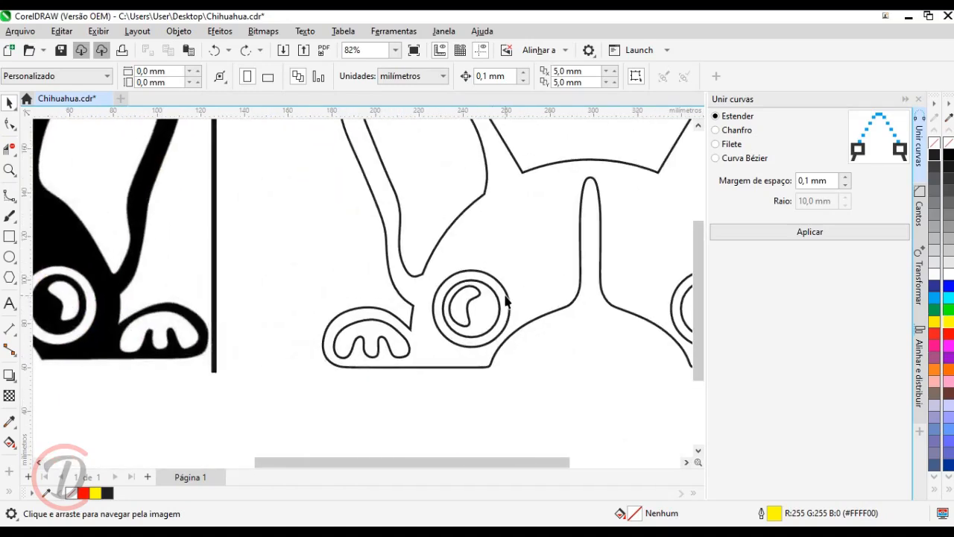
pyautogui.rightClick(505, 301)
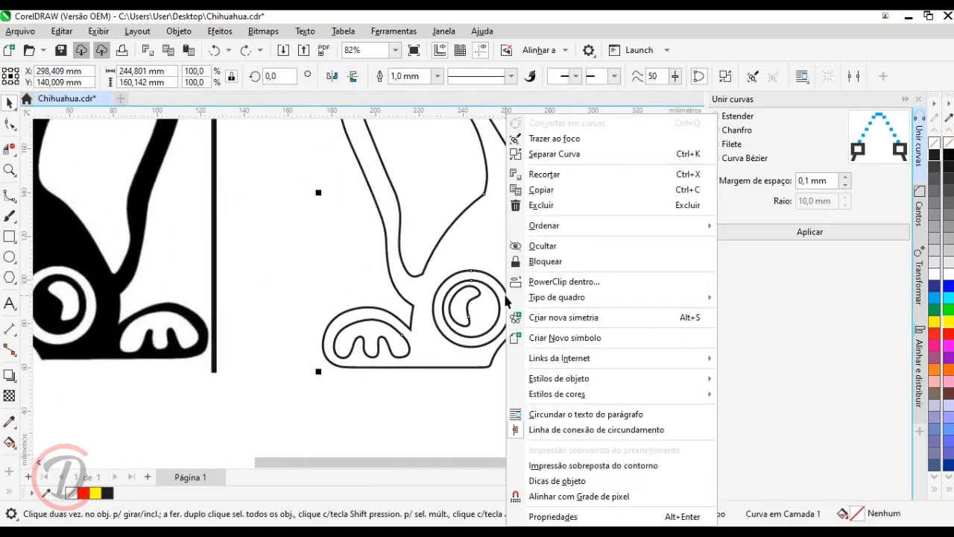
pyautogui.click(540, 157)
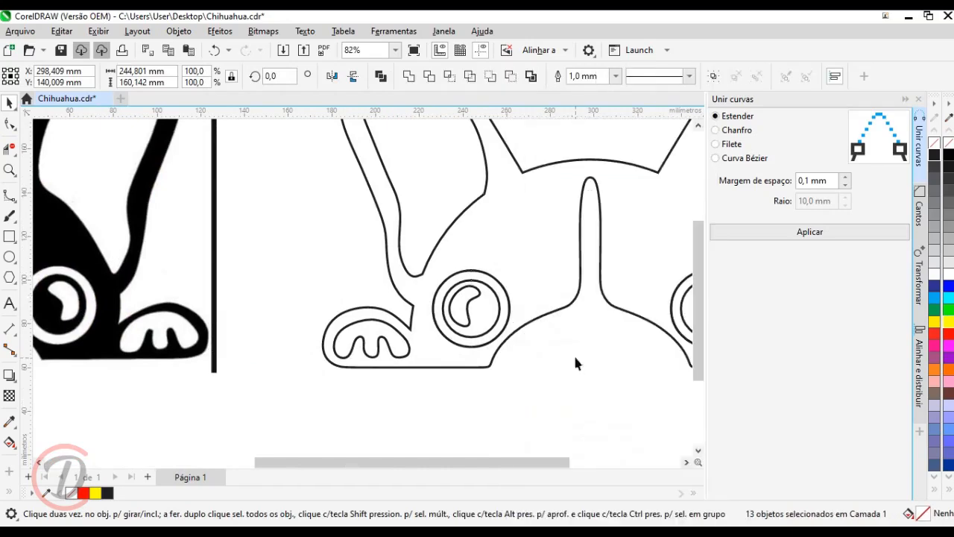
pyautogui.click(573, 353)
# - Select the sharp corner node on the left ear's inner curve with the Shape tool
pyautogui.scroll(-2, 573, 353)
pyautogui.scroll(2, 502, 261)
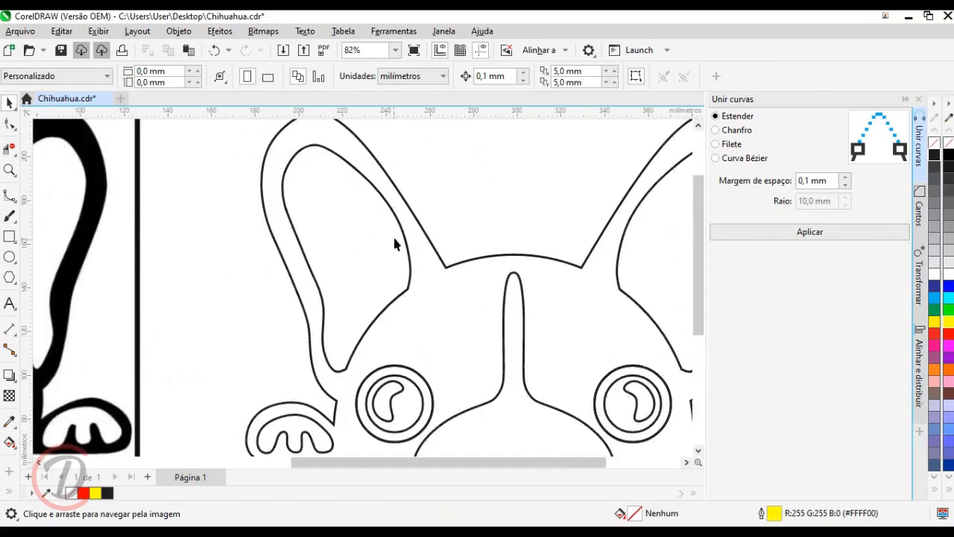
pyautogui.press('F10')
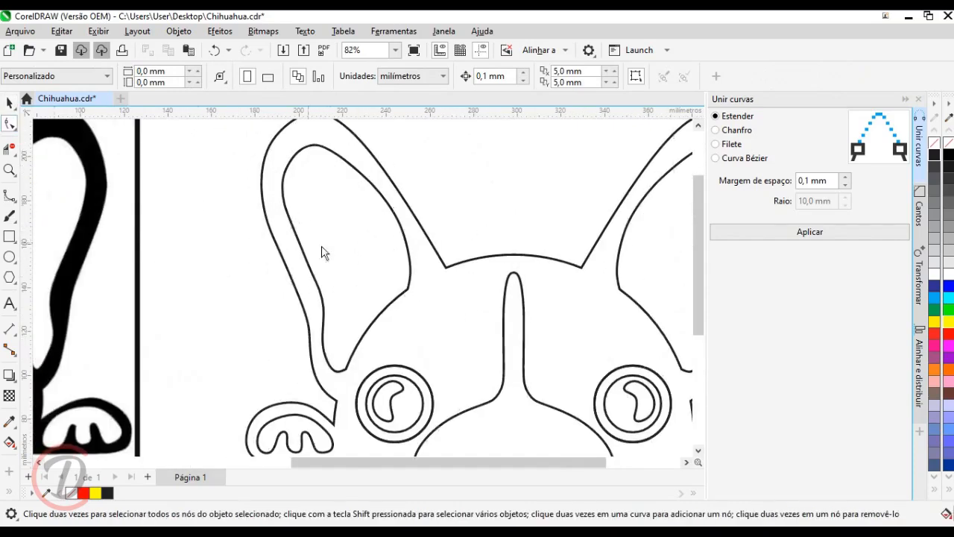
pyautogui.click(408, 281)
pyautogui.scroll(1, 415, 298)
pyautogui.click(408, 282)
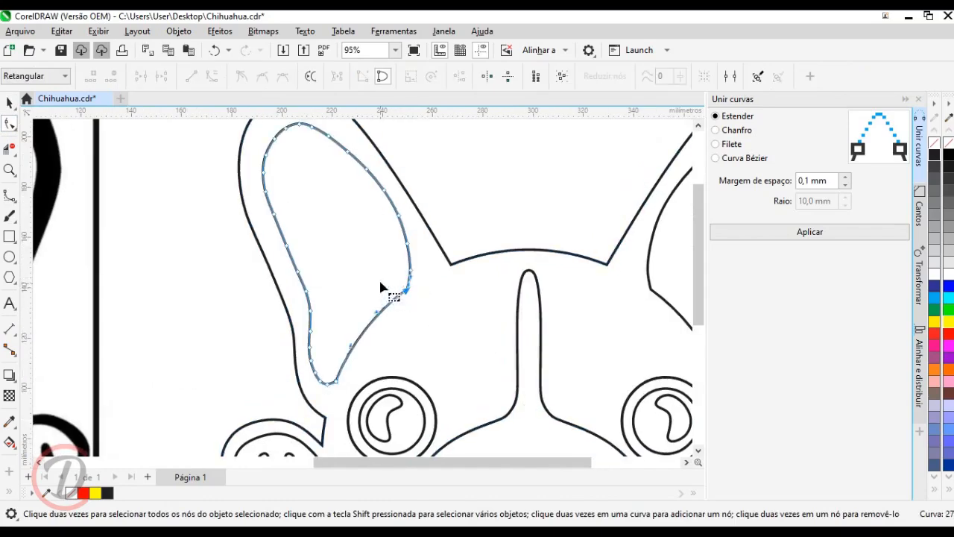
# - Try a 6 mm fillet on the left inner ear's corner node and undo it
pyautogui.hscroll(3, 383, 288)
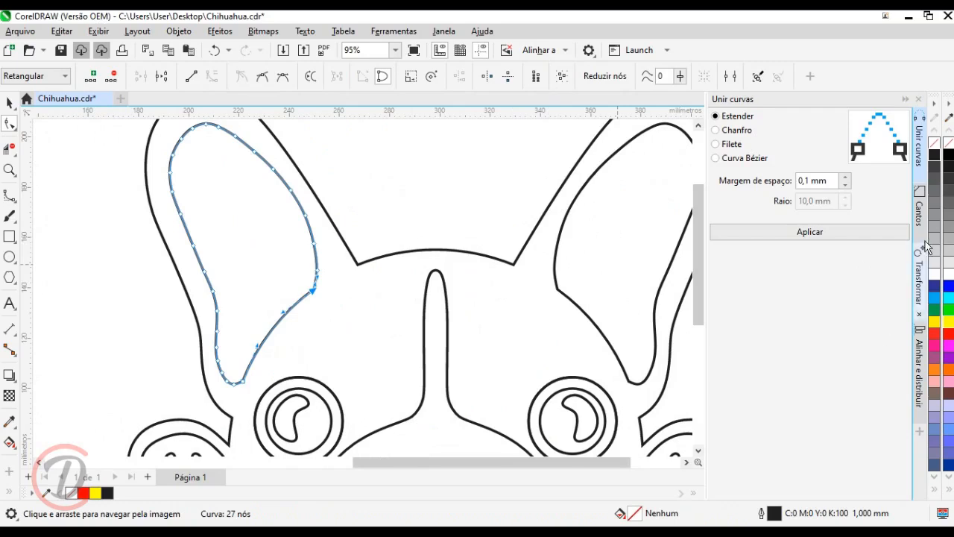
pyautogui.click(919, 214)
pyautogui.moveTo(801, 184); pyautogui.dragTo(718, 188)
pyautogui.write('6')
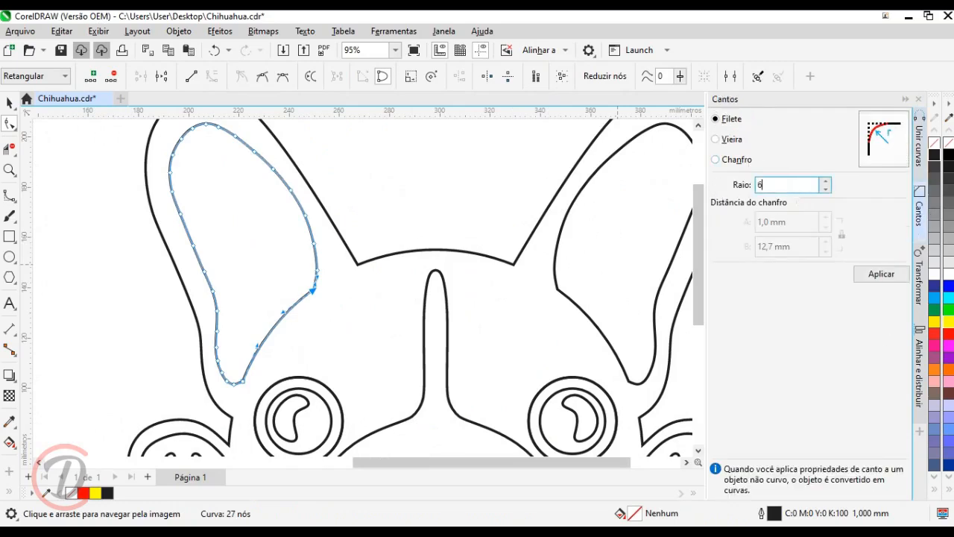
pyautogui.press('Return')
pyautogui.hotkey('ctrl', 'z')
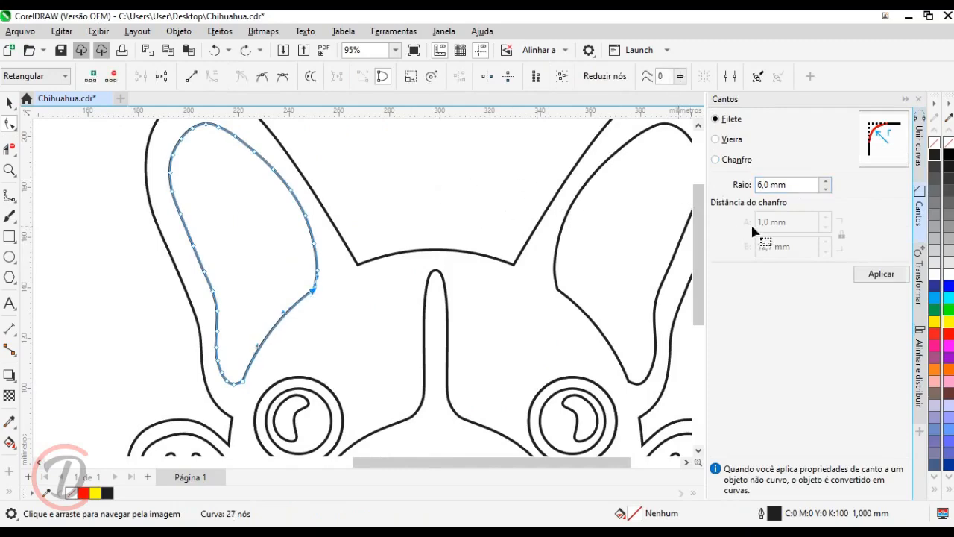
# - Fillet the sharp corner nodes of both inner ear curves with a 12 mm radius and deselect
pyautogui.moveTo(802, 186); pyautogui.dragTo(708, 183)
pyautogui.press('Return')
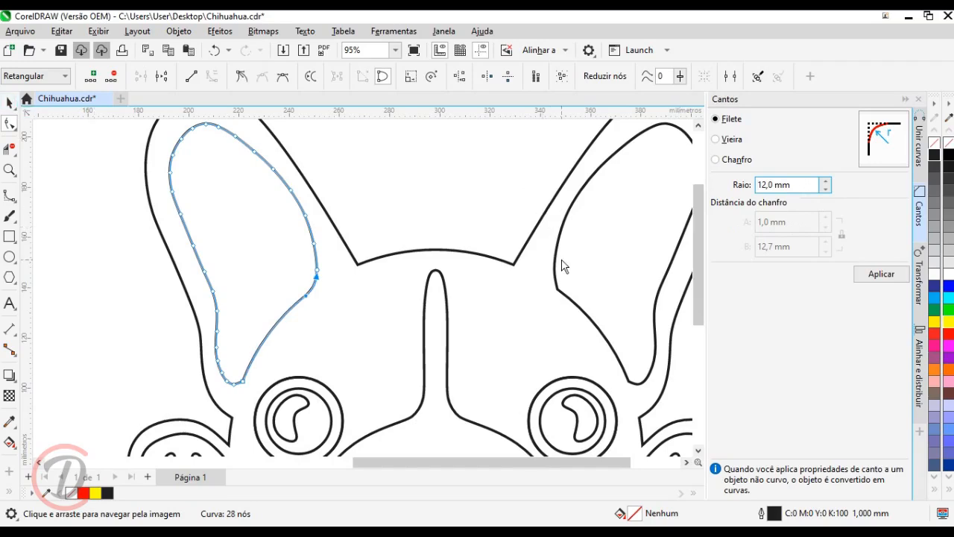
pyautogui.click(546, 279)
pyautogui.moveTo(569, 301); pyautogui.dragTo(571, 303)
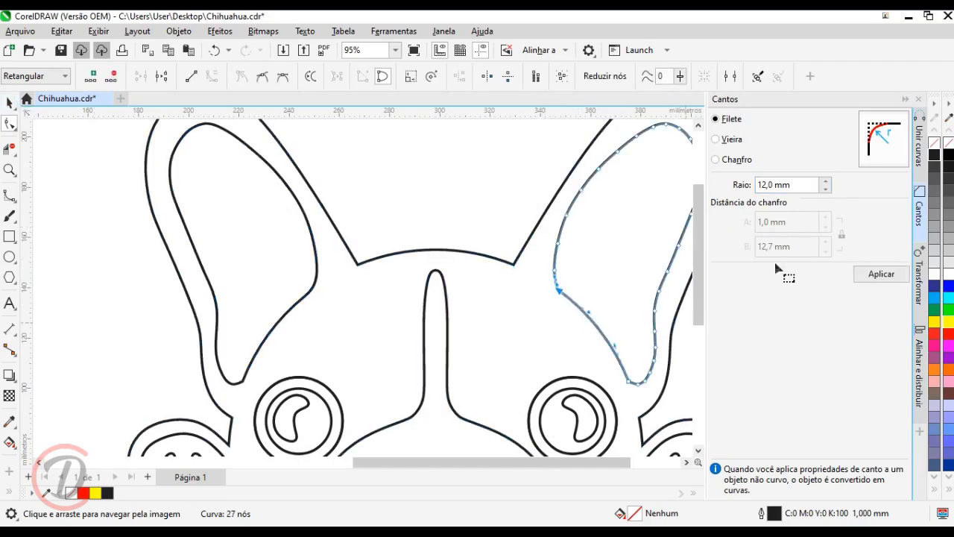
pyautogui.click(876, 274)
pyautogui.click(10, 103)
pyautogui.click(435, 182)
# - Select both inner ear curves, both inner paw curves and the outer face outline, and combine them into one object
pyautogui.scroll(-4, 435, 183)
pyautogui.scroll(2, 333, 359)
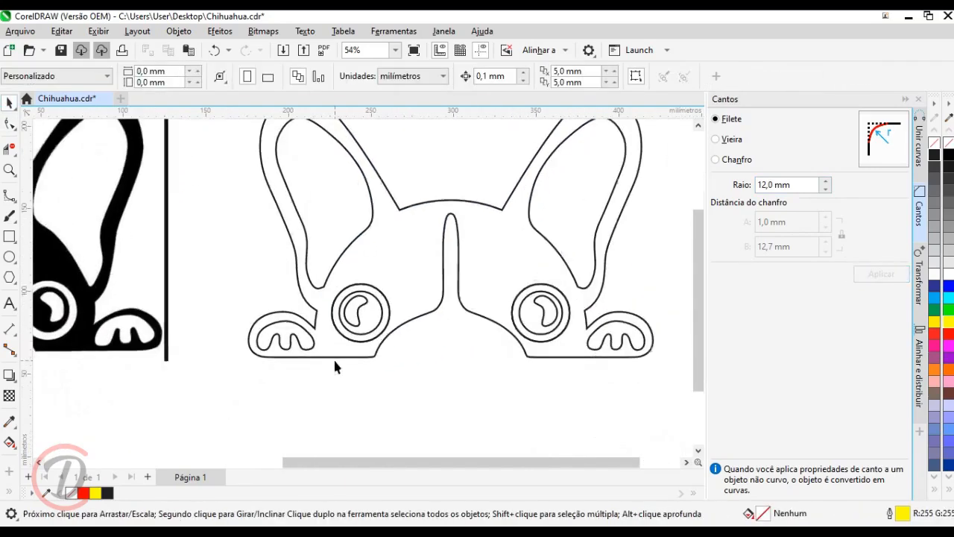
pyautogui.moveTo(391, 262); pyautogui.dragTo(352, 314)
pyautogui.scroll(-2, 356, 285)
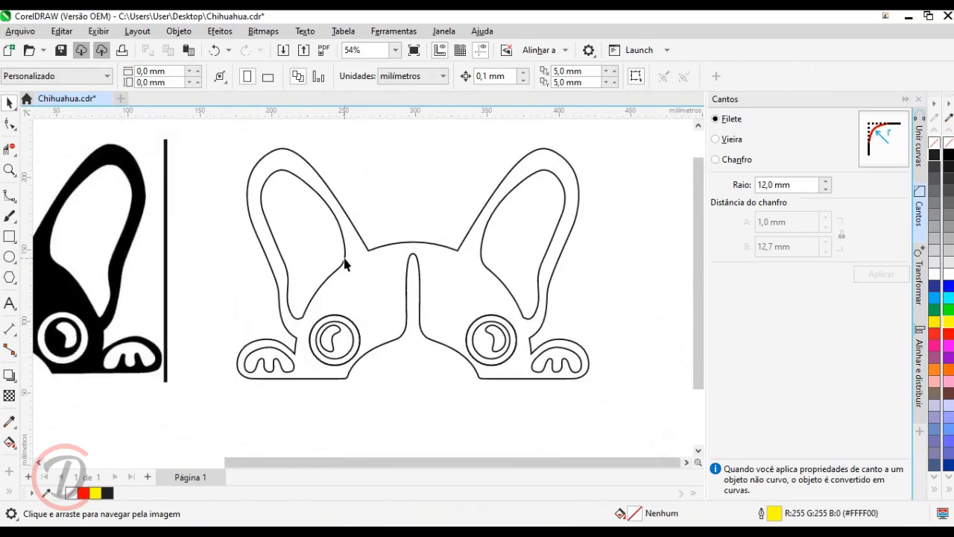
pyautogui.click(345, 264)
pyautogui.keyDown('shift'); pyautogui.click(488, 230); pyautogui.keyUp('shift')
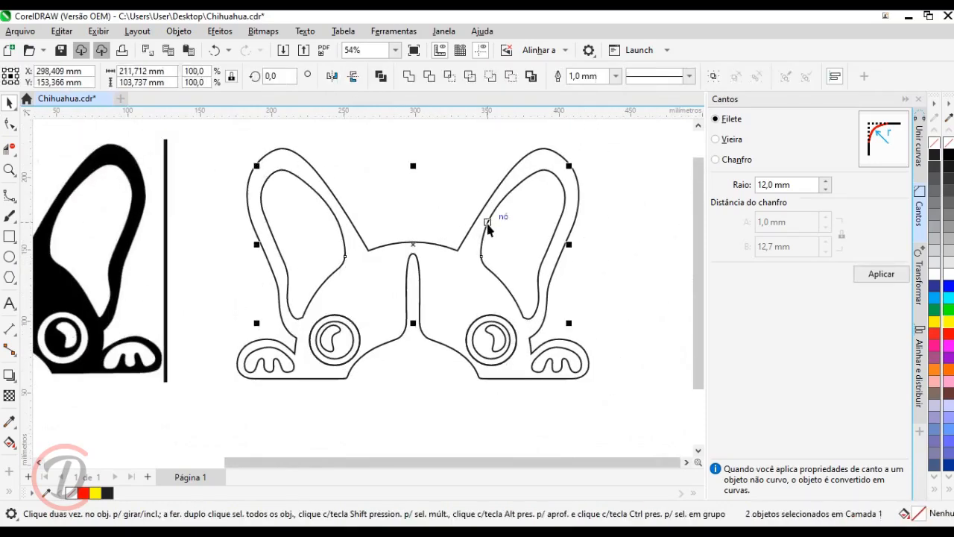
pyautogui.moveTo(609, 394); pyautogui.dragTo(519, 314)
pyautogui.moveTo(309, 401); pyautogui.dragTo(215, 332)
pyautogui.keyDown('shift'); pyautogui.click(279, 150); pyautogui.keyUp('shift')
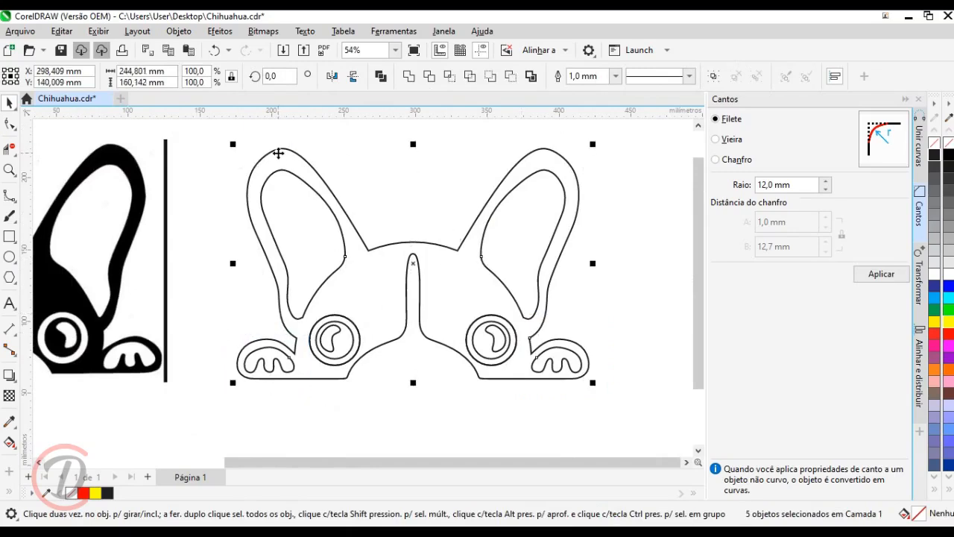
pyautogui.rightClick(278, 150)
pyautogui.click(330, 171)
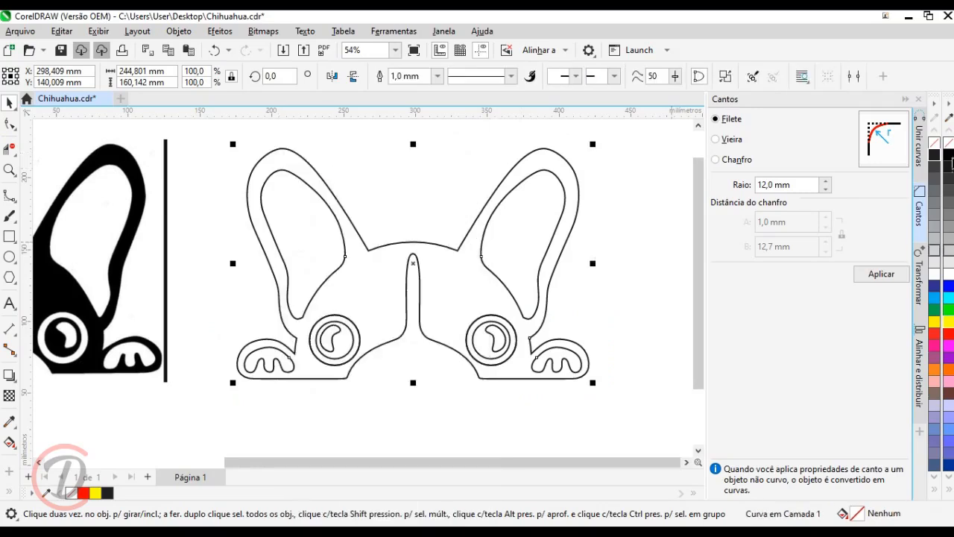
# - Combine the outer circles of both eyes with the face object
pyautogui.scroll(1, 387, 444)
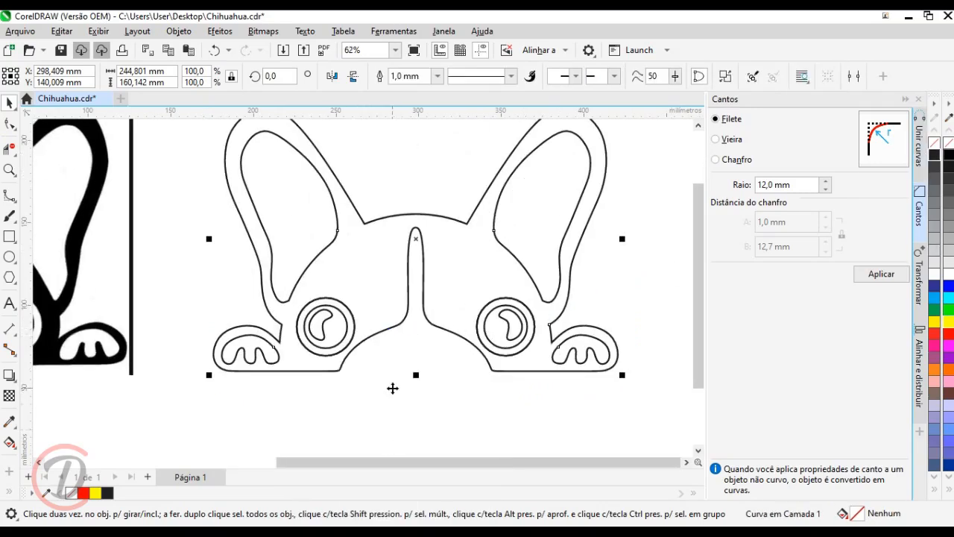
pyautogui.click(354, 323)
pyautogui.click(355, 323)
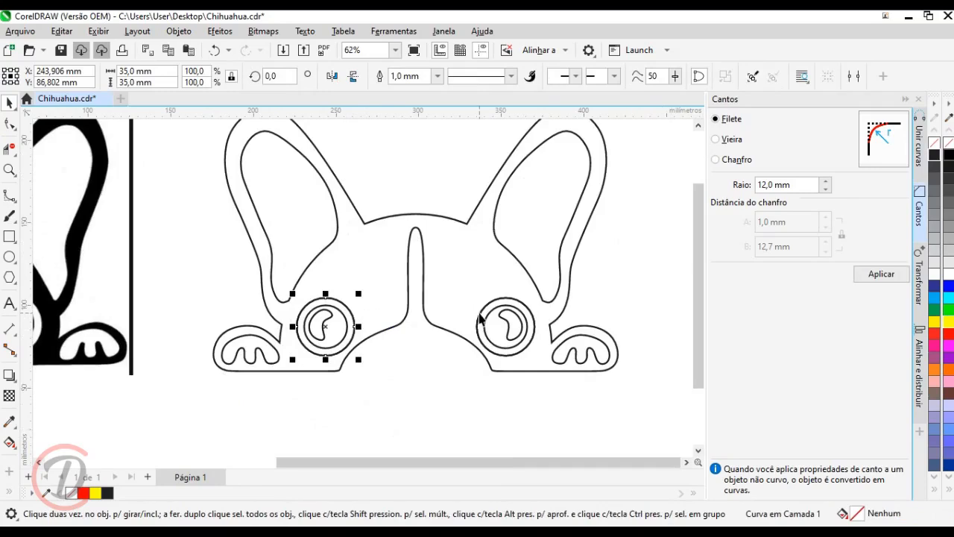
pyautogui.keyDown('shift'); pyautogui.click(479, 319); pyautogui.keyUp('shift')
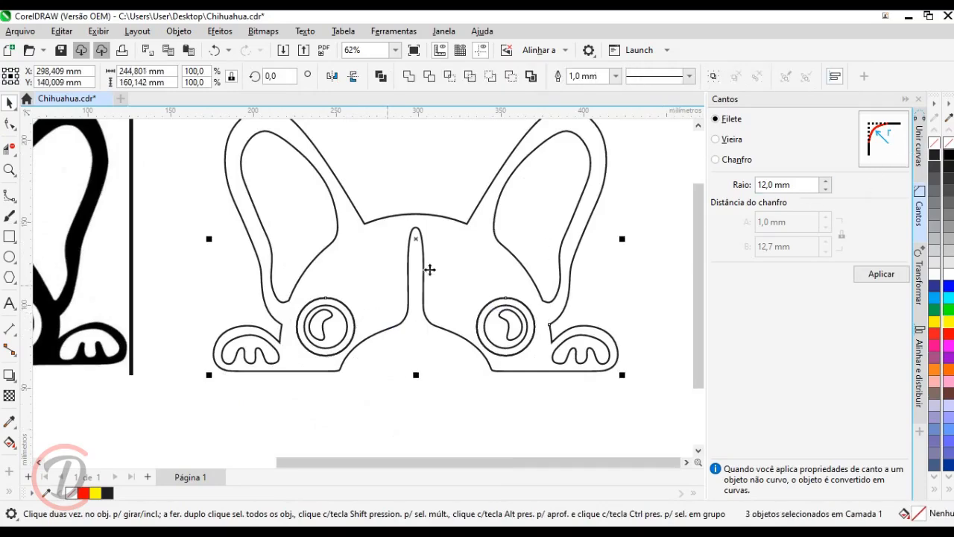
pyautogui.rightClick(460, 254)
pyautogui.click(502, 175)
pyautogui.click(388, 428)
# - Combine the left eye's highlight shape with its inner circle
pyautogui.scroll(3, 308, 321)
pyautogui.click(341, 325)
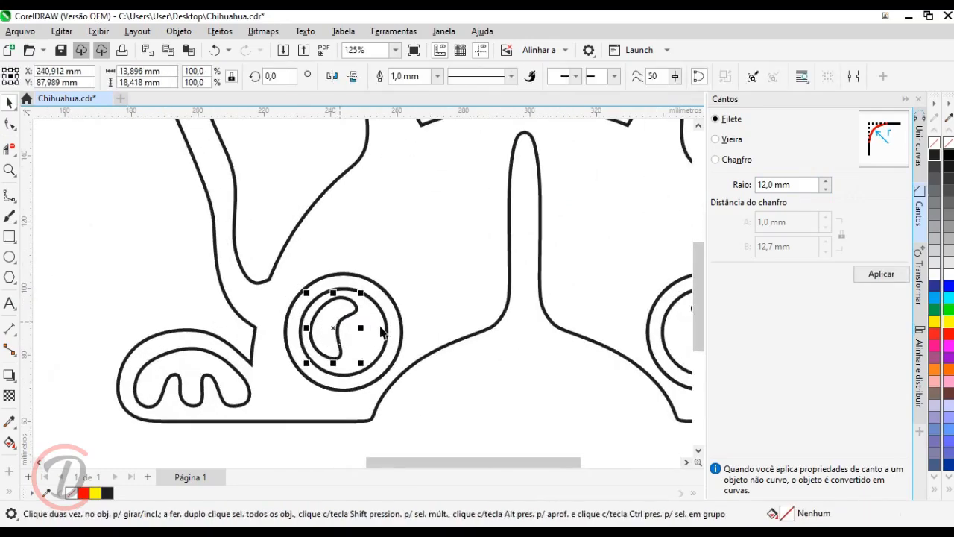
pyautogui.keyDown('shift'); pyautogui.click(387, 330); pyautogui.keyUp('shift')
pyautogui.rightClick(388, 329)
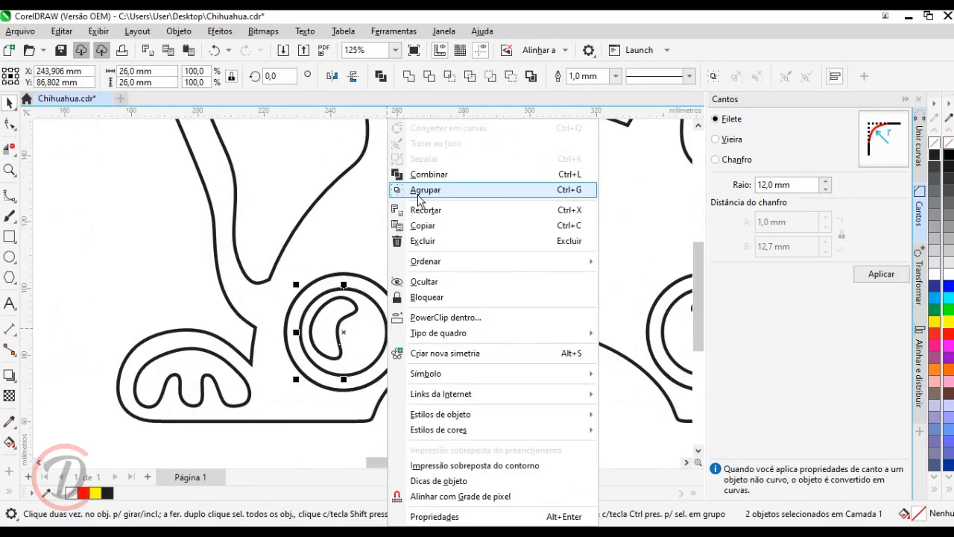
pyautogui.click(422, 178)
# - Combine the right eye's highlight shape with its inner circle
pyautogui.moveTo(484, 393); pyautogui.dragTo(289, 396)
pyautogui.click(521, 334)
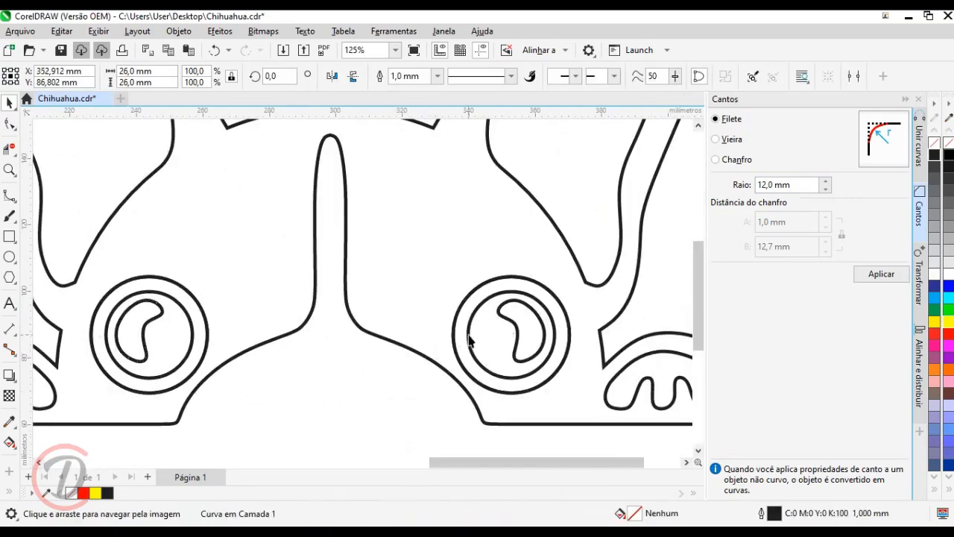
pyautogui.keyDown('shift'); pyautogui.click(518, 327); pyautogui.keyUp('shift')
pyautogui.rightClick(518, 327)
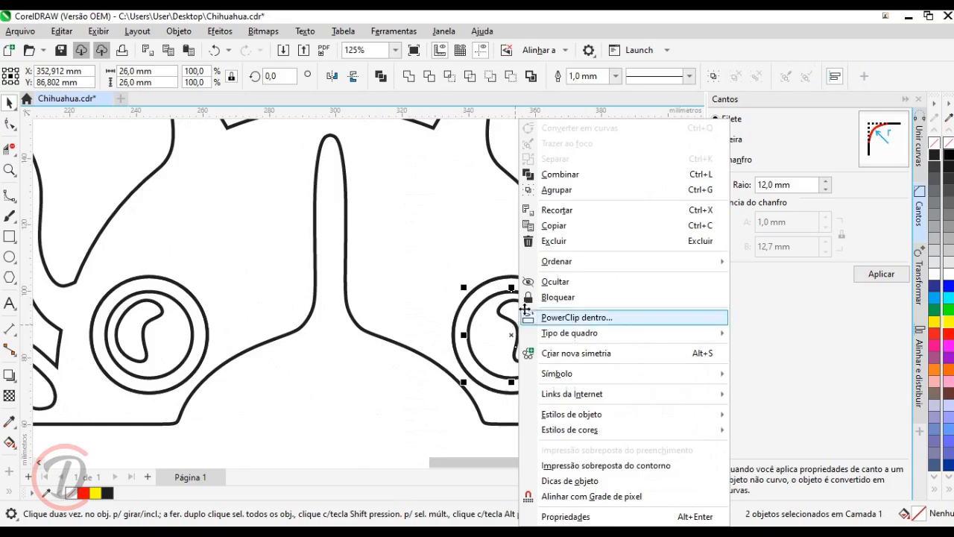
pyautogui.click(556, 174)
# - Fill both combined pupils and the face object with black, and deselect
pyautogui.scroll(-2, 540, 292)
pyautogui.scroll(-2, 535, 304)
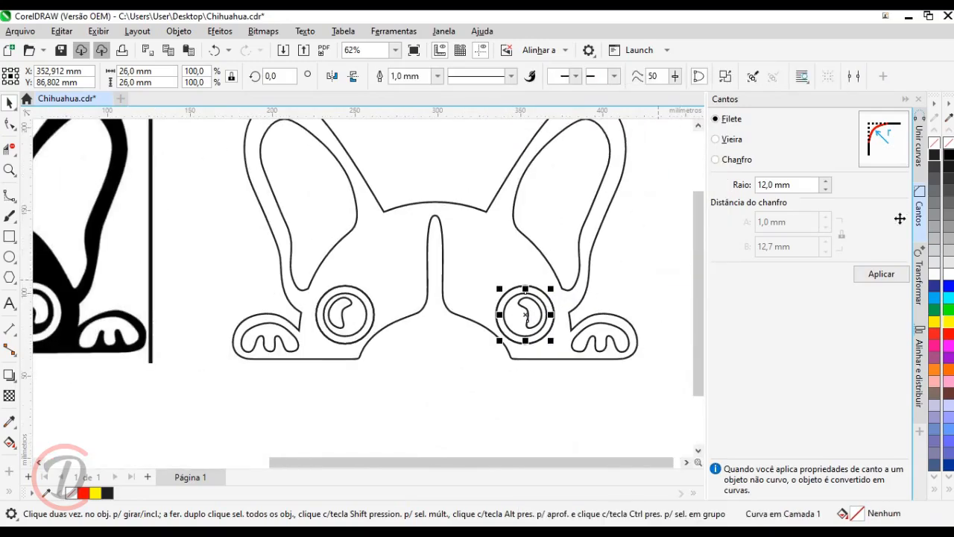
pyautogui.click(934, 154)
pyautogui.click(369, 316)
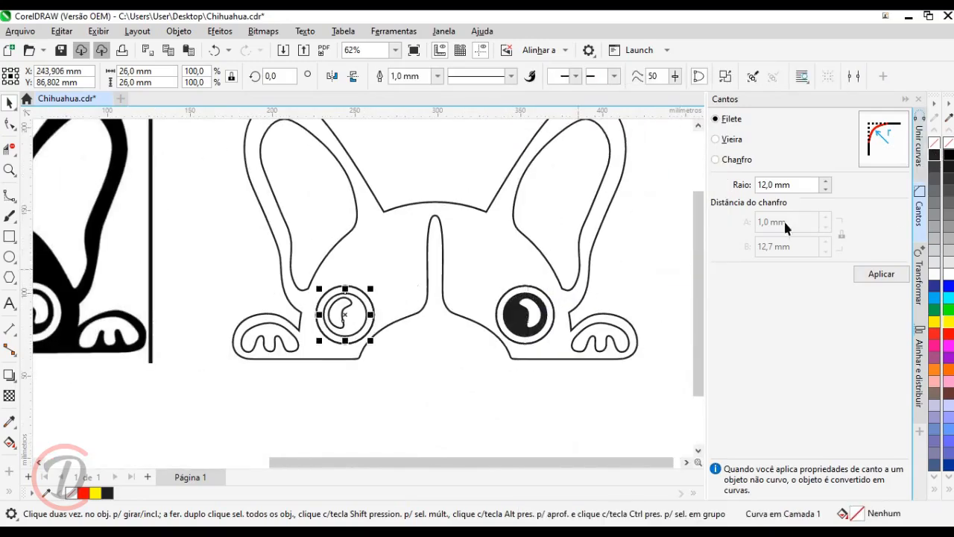
pyautogui.click(934, 155)
pyautogui.click(479, 263)
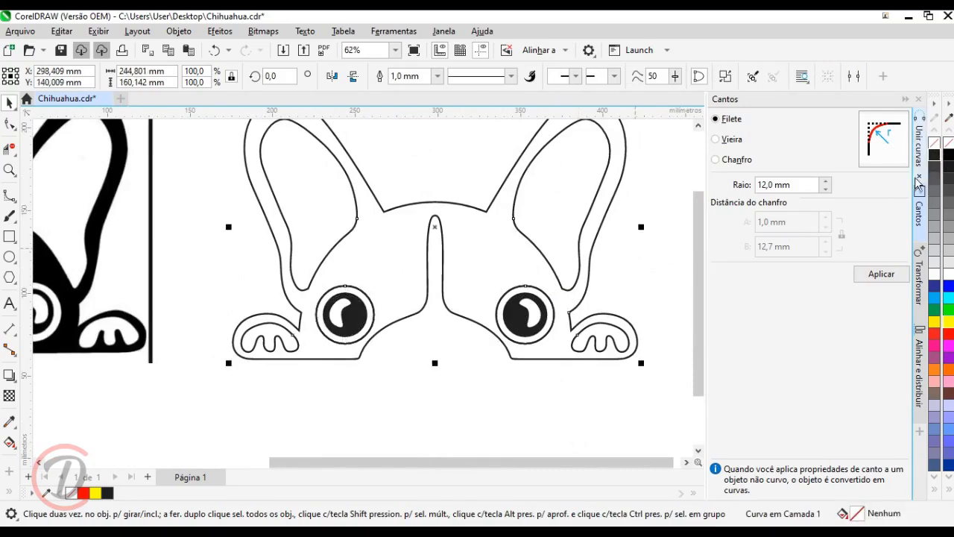
pyautogui.click(934, 154)
pyautogui.click(668, 258)
# - Shift the vertical red symmetry line to X -0.591 mm so it runs through the centre of the bitmap's nose
pyautogui.scroll(-1, 512, 346)
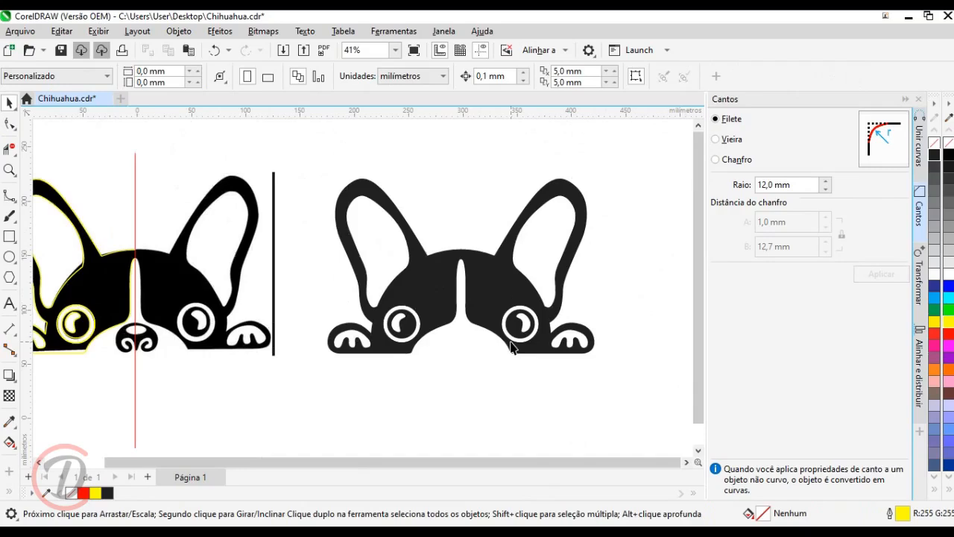
pyautogui.moveTo(401, 339); pyautogui.dragTo(446, 323)
pyautogui.scroll(4, 202, 356)
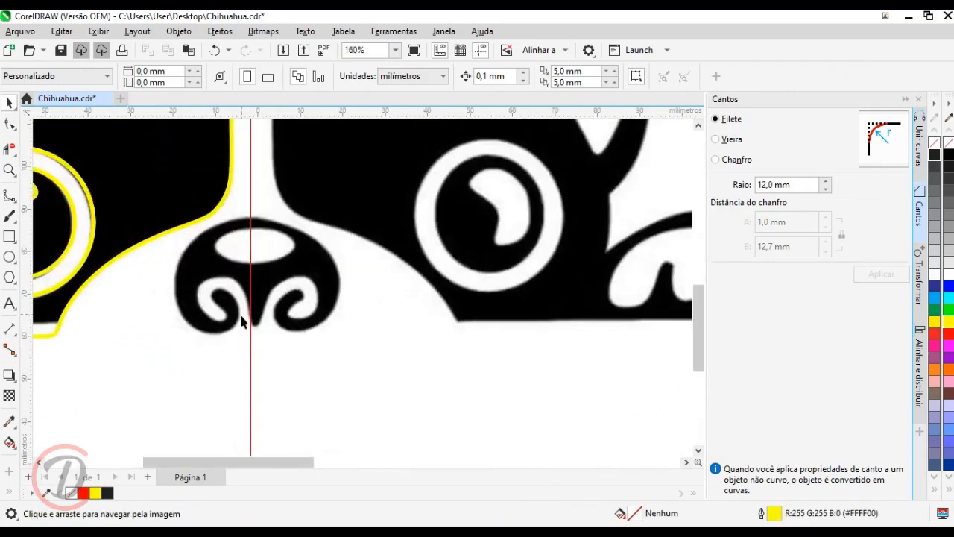
pyautogui.press('space')
pyautogui.click(249, 402)
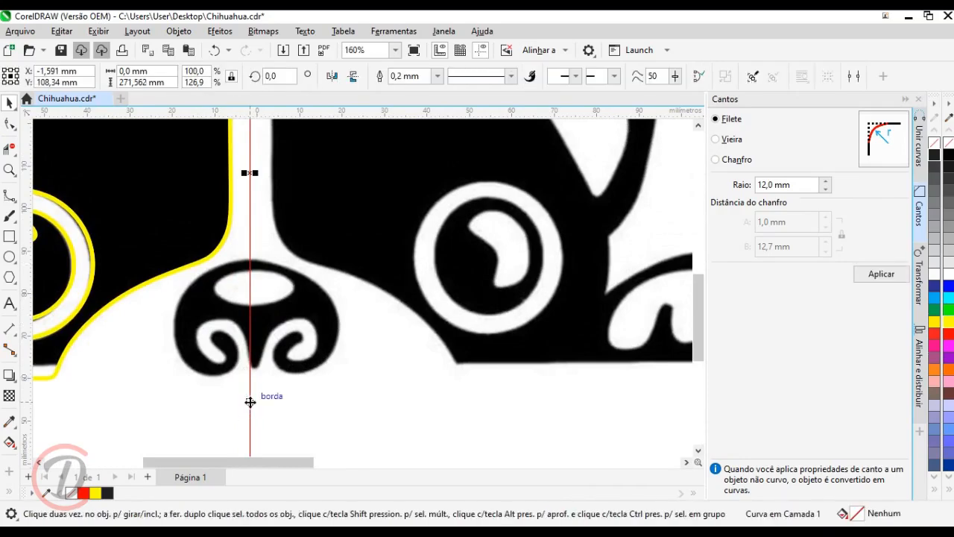
pyautogui.moveTo(250, 402); pyautogui.dragTo(250, 403)
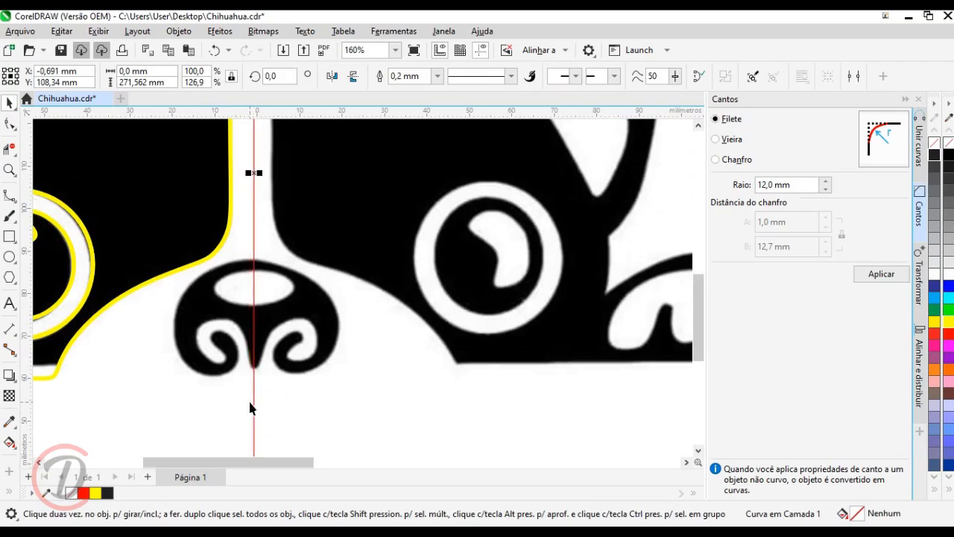
pyautogui.scroll(1, 249, 402)
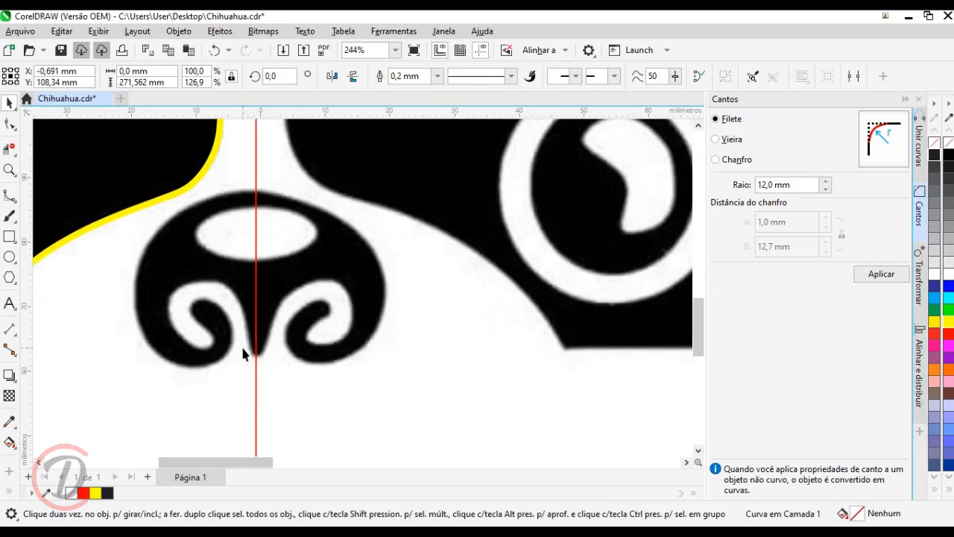
pyautogui.press('Right')
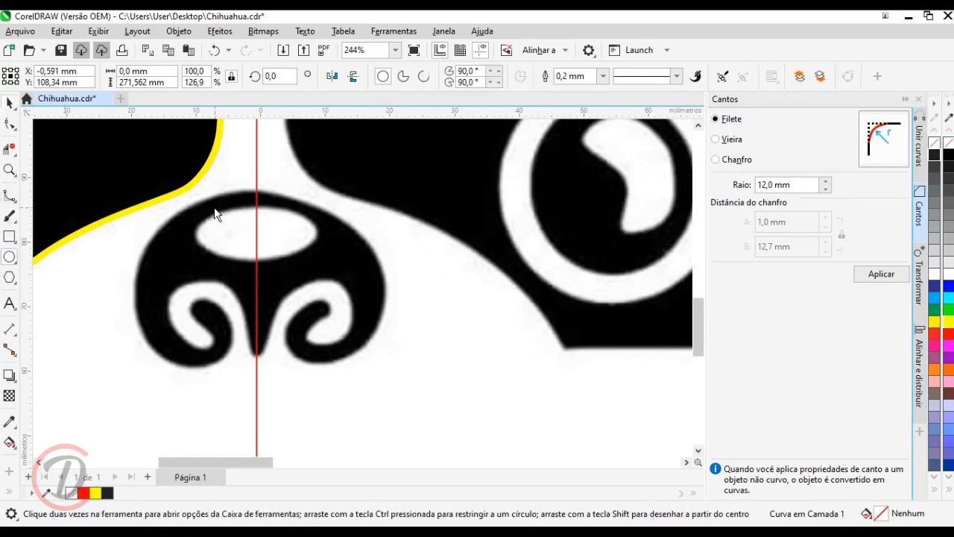
# - Draw an ellipse about 17 mm wide and 8 mm high over the nose's white highlight and stretch it to fit
pyautogui.moveTo(209, 209); pyautogui.dragTo(319, 265)
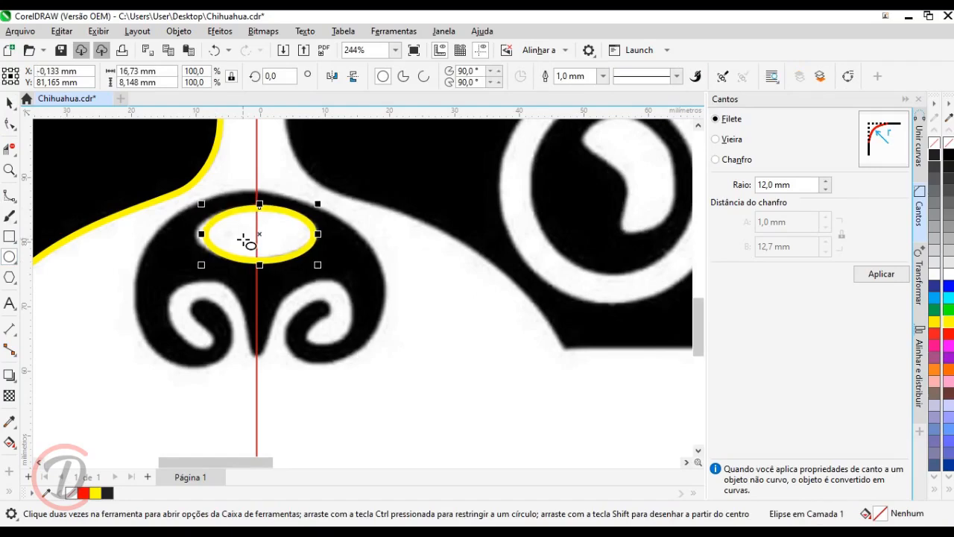
pyautogui.press('space')
pyautogui.scroll(1, 235, 242)
pyautogui.moveTo(341, 232)
pyautogui.mouseDown()
pyautogui.moveTo(347, 238)
pyautogui.moveTo(336, 224)
pyautogui.moveTo(350, 231)
pyautogui.mouseUp()
# - Trace the right half of the nose, including the nostril curl, with a B-spline about 20 by 27 mm starting and ending on the symmetry line
pyautogui.press('F5')
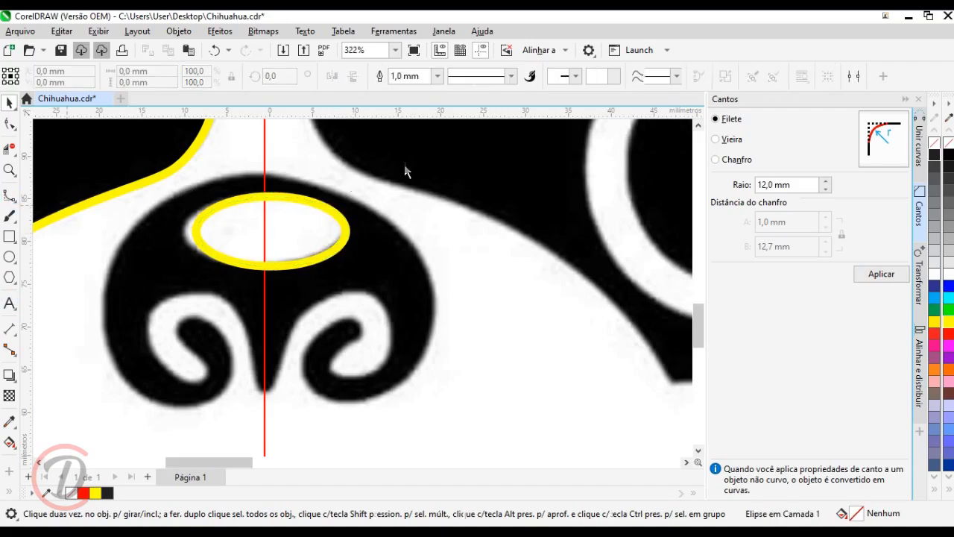
pyautogui.click(265, 173)
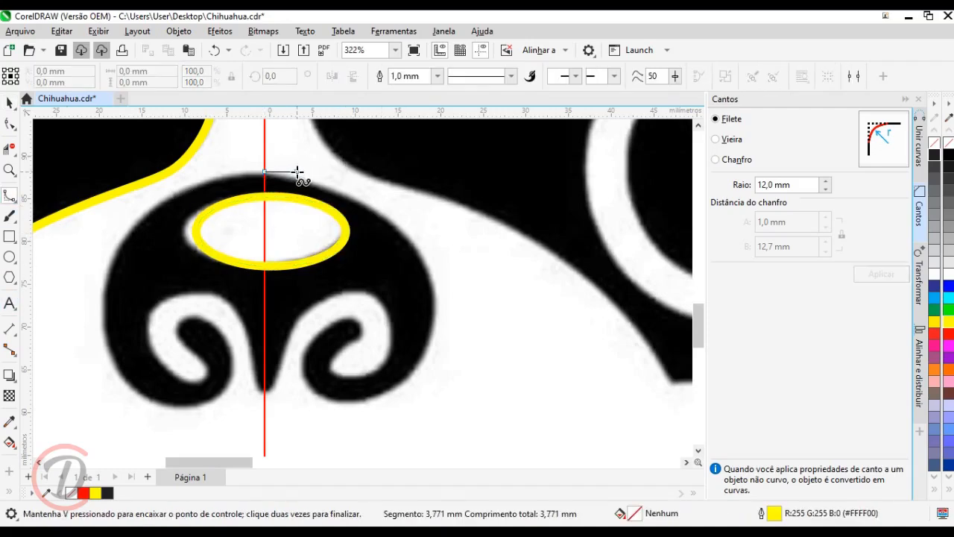
pyautogui.click(301, 172)
pyautogui.click(357, 189)
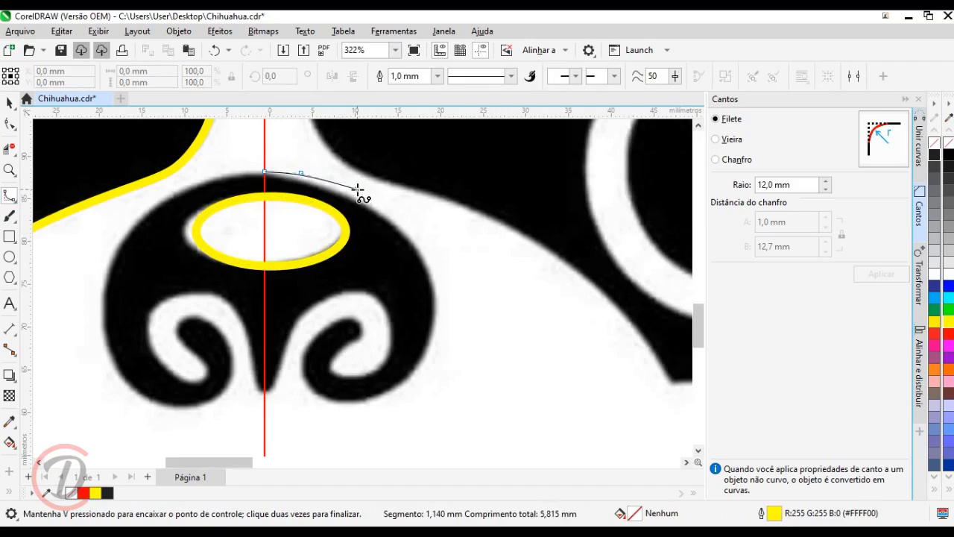
pyautogui.click(397, 213)
pyautogui.click(433, 264)
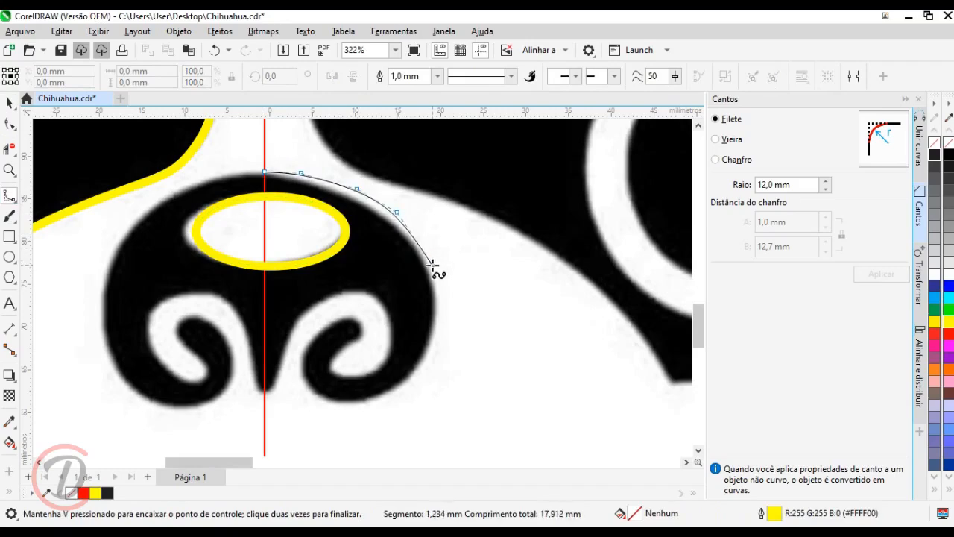
pyautogui.click(440, 306)
pyautogui.click(433, 355)
pyautogui.click(399, 391)
pyautogui.click(363, 403)
pyautogui.click(333, 402)
pyautogui.click(301, 384)
pyautogui.click(300, 353)
pyautogui.click(319, 325)
pyautogui.click(351, 315)
pyautogui.click(363, 324)
pyautogui.click(362, 341)
pyautogui.click(339, 356)
pyautogui.click(348, 374)
pyautogui.click(387, 361)
pyautogui.click(395, 329)
pyautogui.click(357, 287)
pyautogui.click(321, 295)
pyautogui.click(293, 313)
pyautogui.click(283, 343)
pyautogui.click(282, 368)
pyautogui.click(276, 388)
pyautogui.click(265, 392)
pyautogui.doubleClick(265, 392)
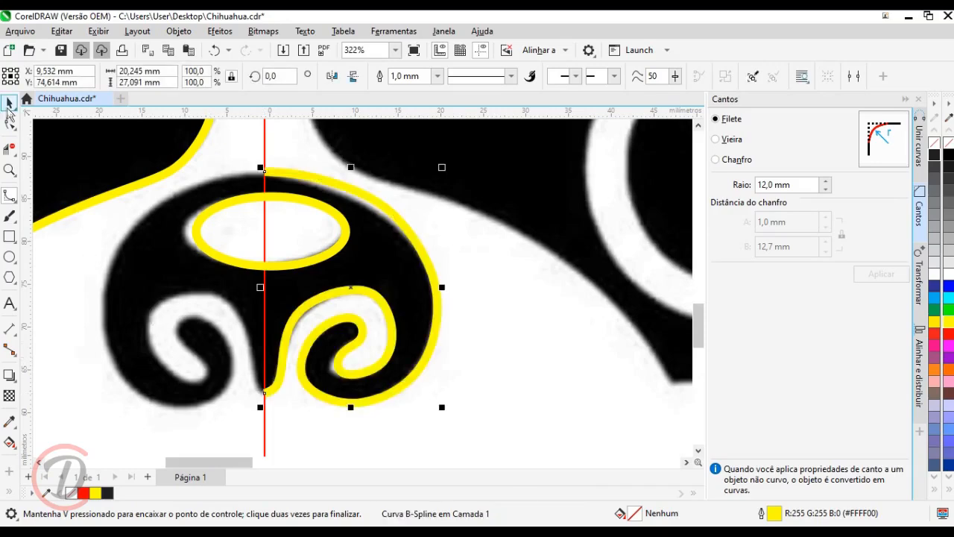
pyautogui.press('space')
pyautogui.scroll(-5, 187, 326)
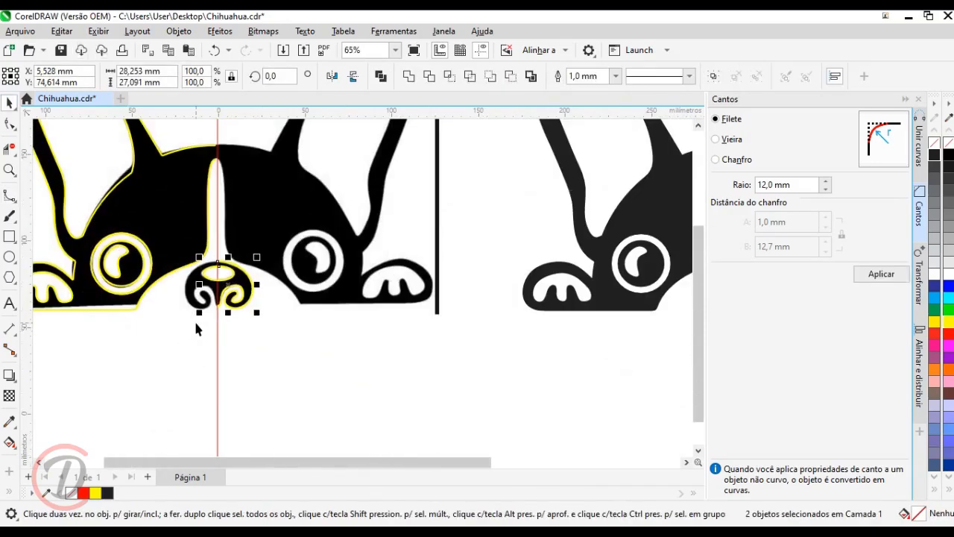
pyautogui.scroll(-2, 313, 311)
pyautogui.doubleClick(63, 70)
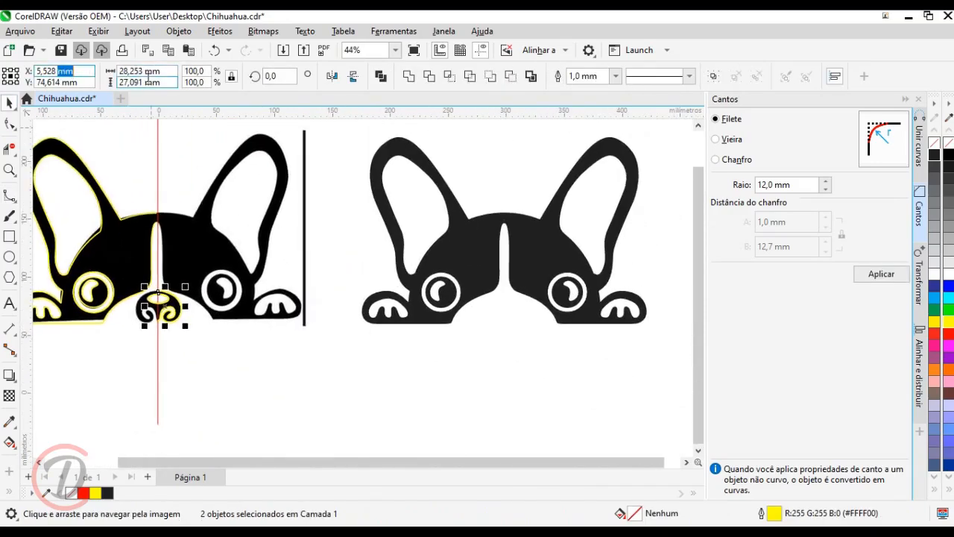
pyautogui.write('+300')
pyautogui.press('Return')
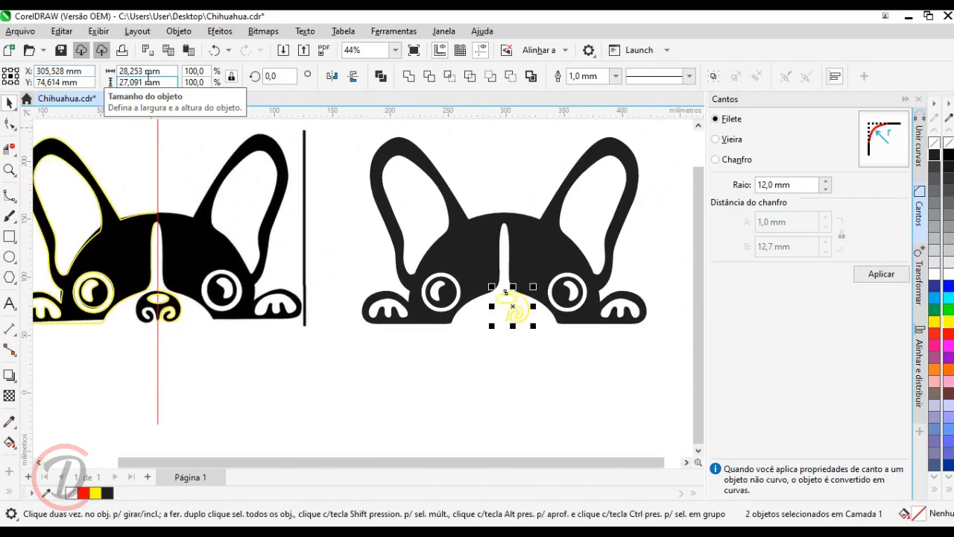
pyautogui.scroll(3, 552, 290)
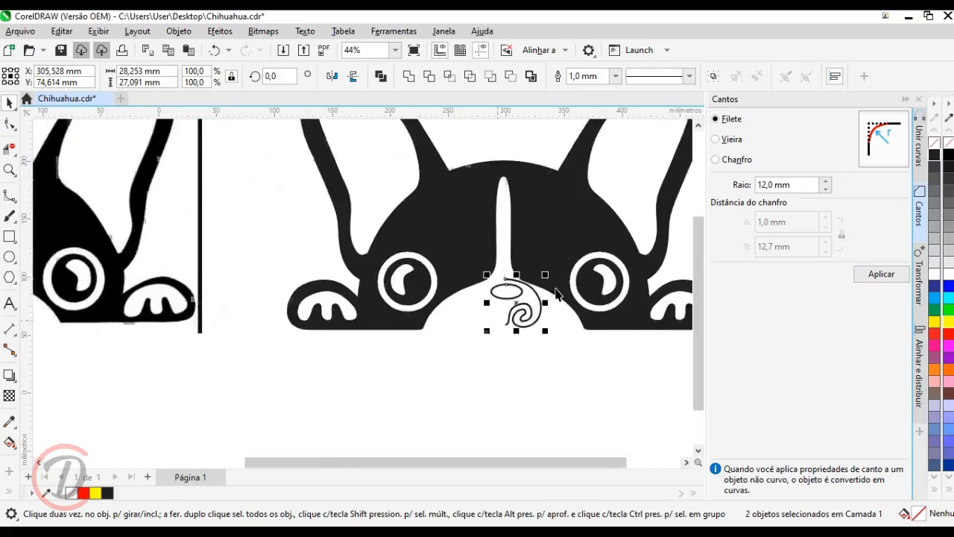
pyautogui.click(923, 288)
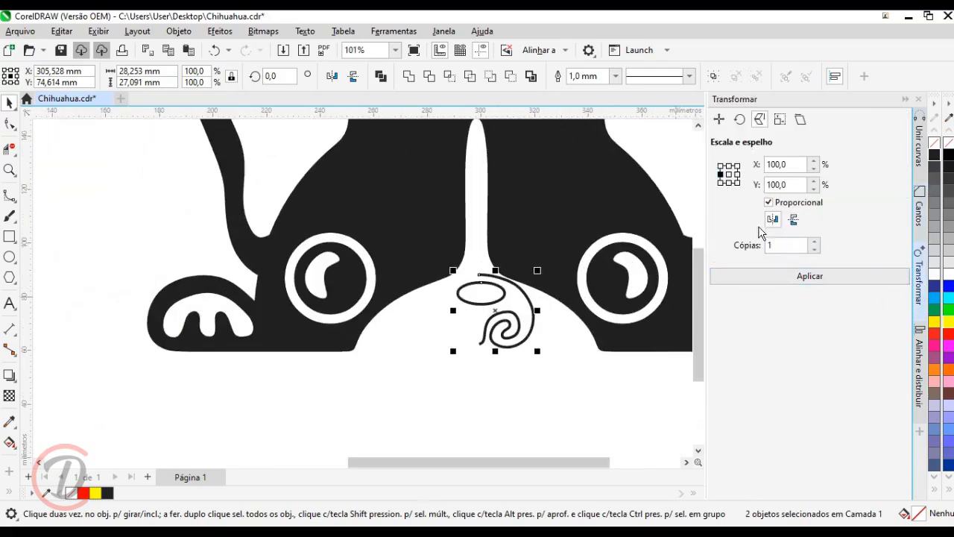
pyautogui.click(716, 276)
pyautogui.hotkey('ctrl', 'z')
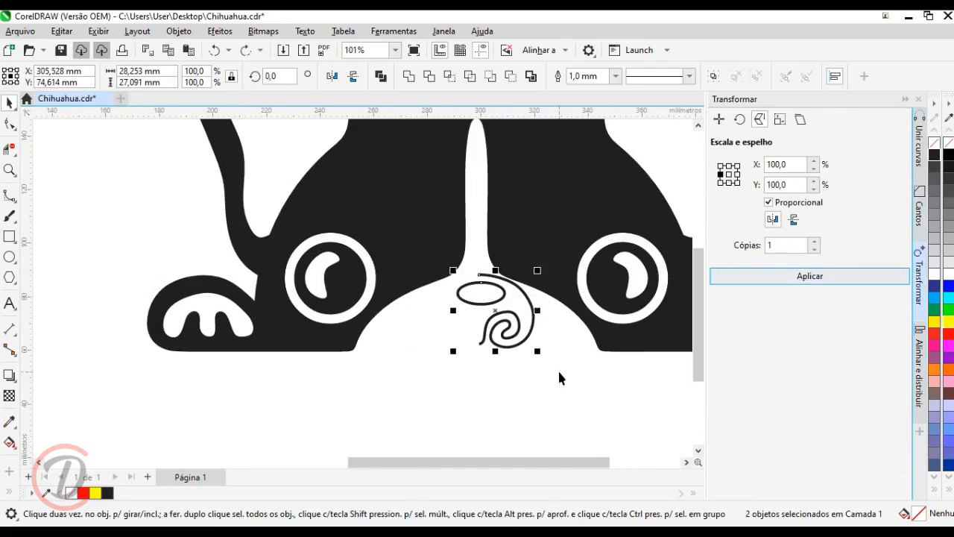
pyautogui.click(520, 397)
# - Delete the half of the nose highlight ellipse that lies left of the symmetry line, using virtual segment delete
pyautogui.scroll(-2, 620, 307)
pyautogui.moveTo(585, 364); pyautogui.dragTo(500, 262)
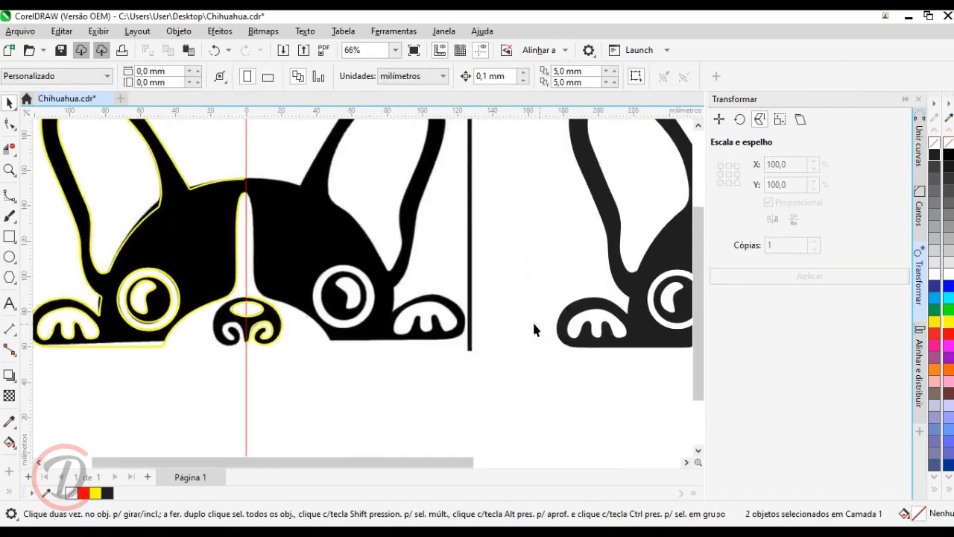
pyautogui.scroll(3, 217, 332)
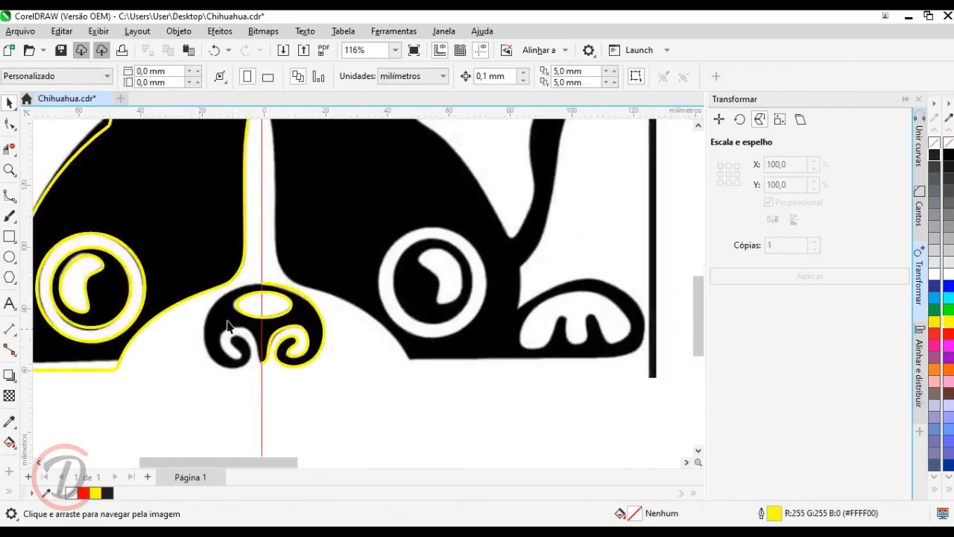
pyautogui.scroll(4, 220, 320)
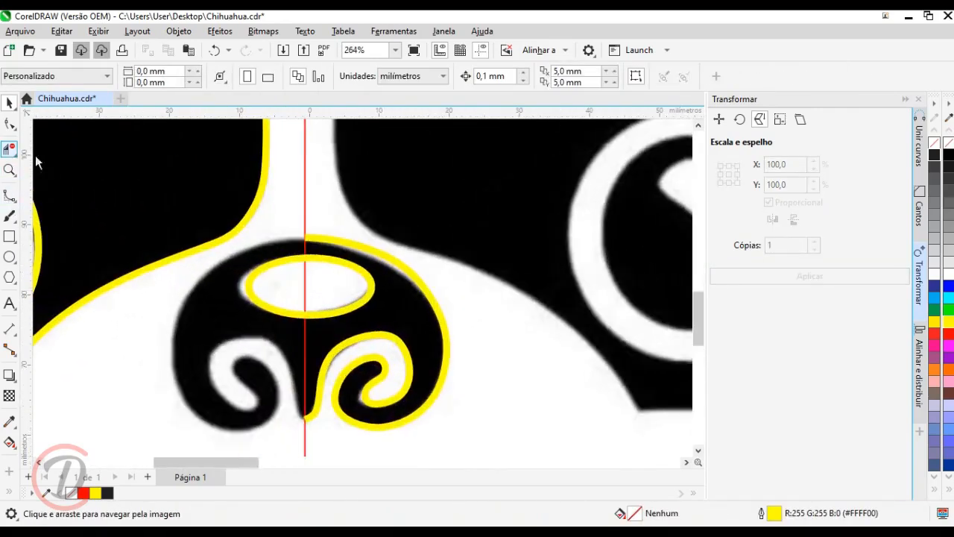
pyautogui.click(9, 151)
pyautogui.click(273, 252)
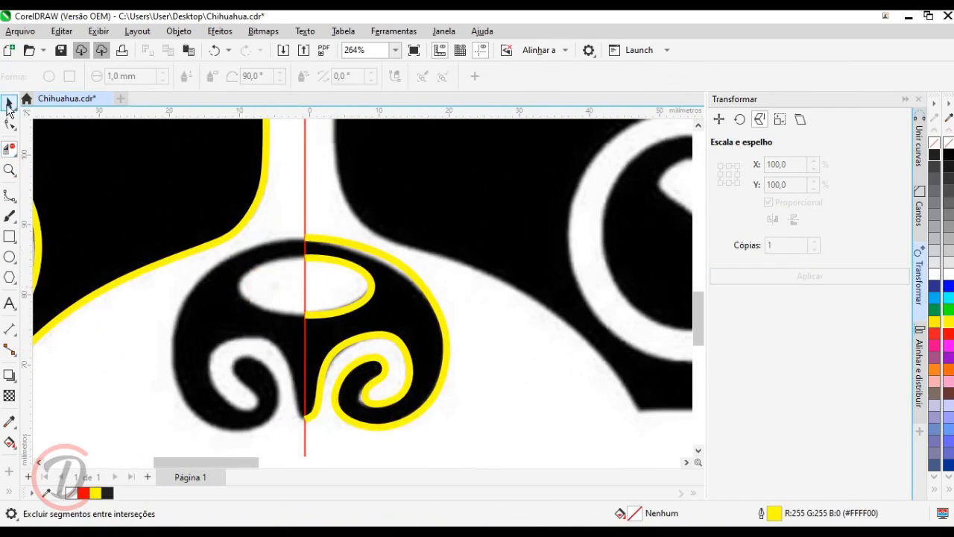
# - Select the half highlight and the half nose outline and place a copy of both 300 mm further along X
pyautogui.scroll(-3, 129, 216)
pyautogui.moveTo(295, 366); pyautogui.dragTo(173, 203)
pyautogui.moveTo(290, 312); pyautogui.dragTo(207, 342)
pyautogui.scroll(-2, 206, 343)
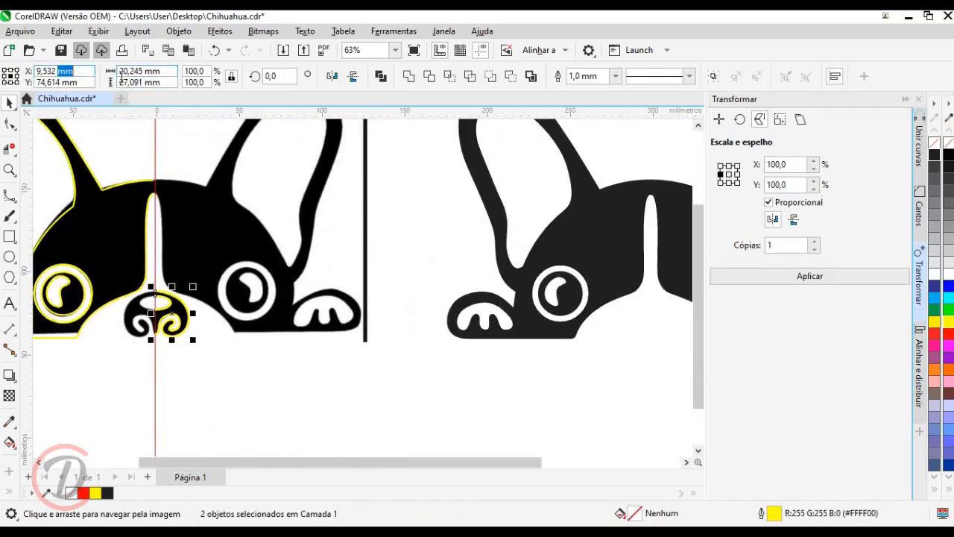
pyautogui.write('+300')
pyautogui.press('Return')
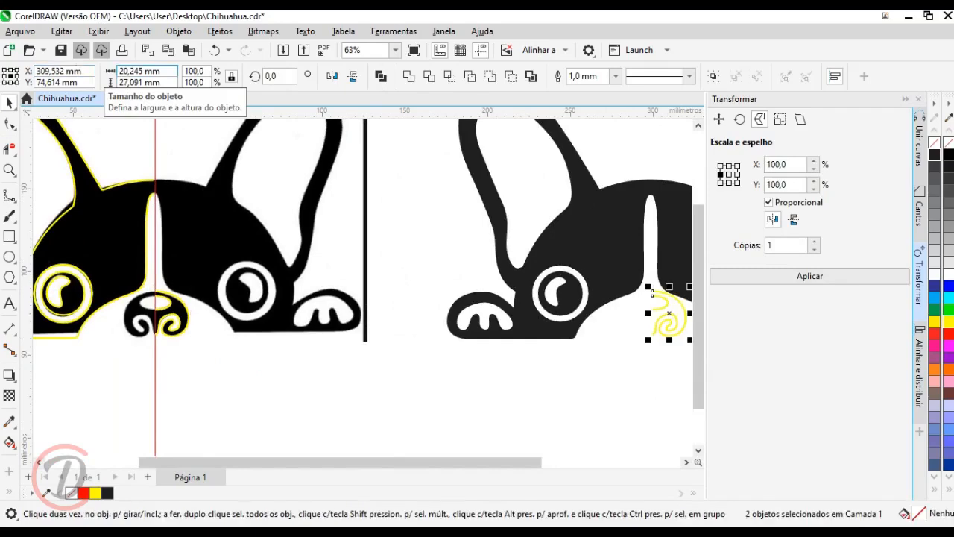
# - Mirror the copied half nose horizontally about its left edge at 100% scale, making 1 copy
pyautogui.moveTo(378, 304); pyautogui.dragTo(105, 317)
pyautogui.scroll(3, 365, 330)
pyautogui.scroll(3, 343, 353)
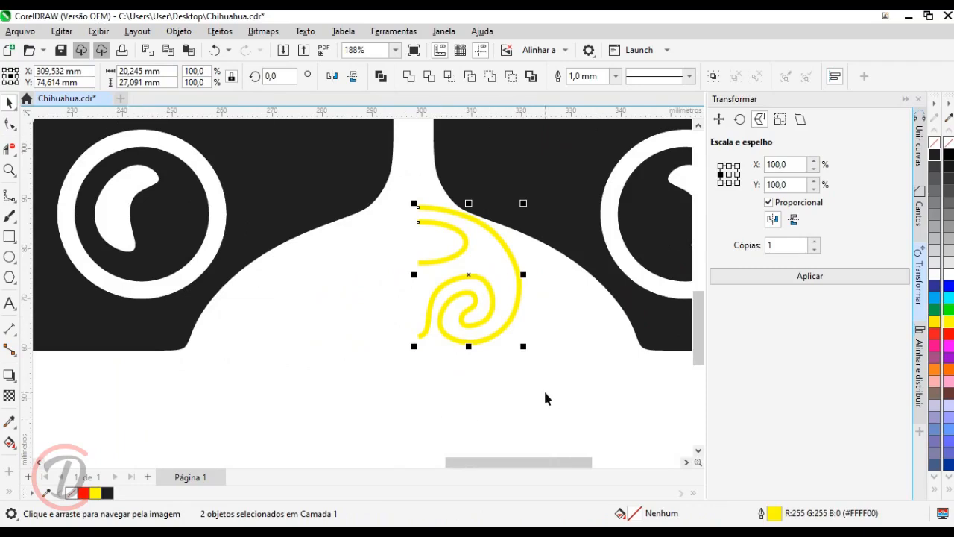
pyautogui.click(809, 276)
# - Convert all four nose pieces to curves and join their ends with the Extend option and a 0.1 mm gap tolerance
pyautogui.moveTo(440, 351); pyautogui.dragTo(452, 369)
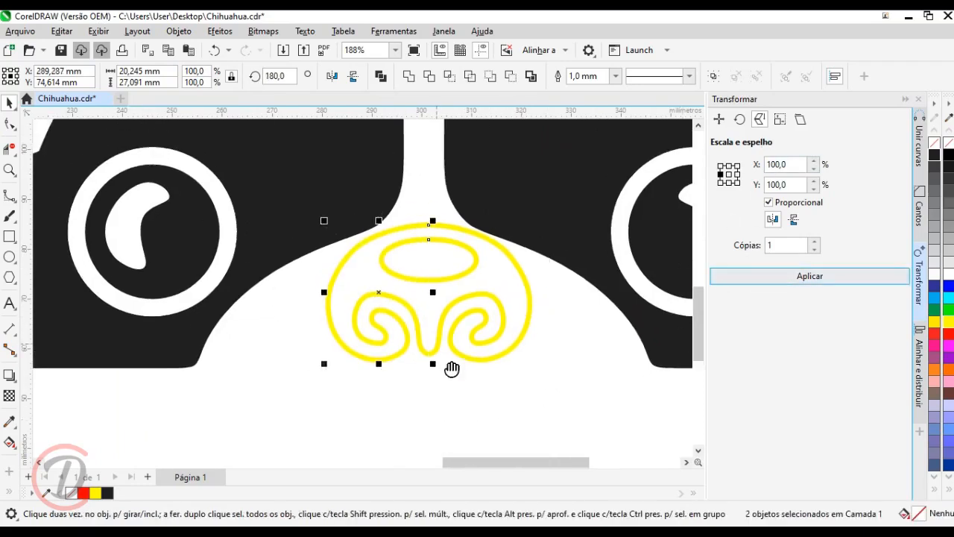
pyautogui.press('space')
pyautogui.moveTo(511, 411); pyautogui.dragTo(257, 190)
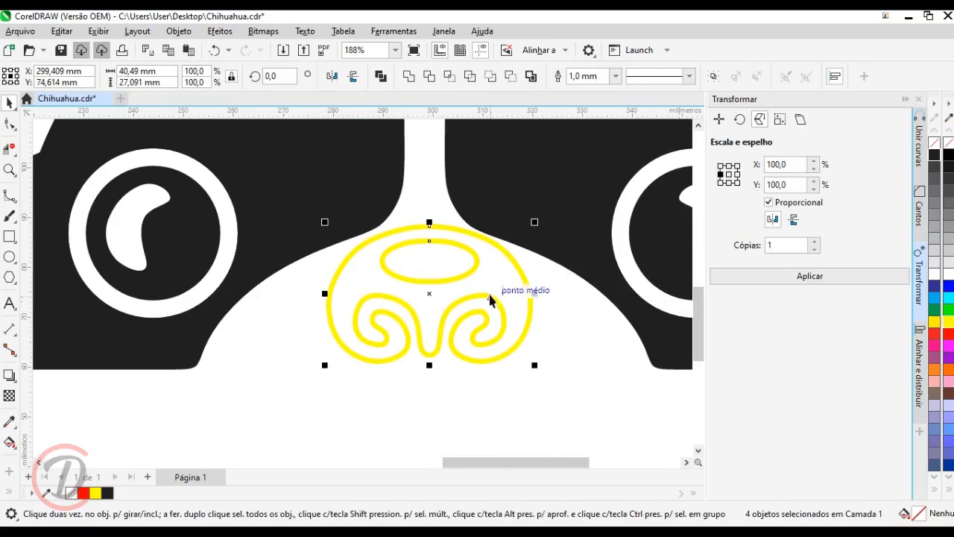
pyautogui.rightClick(520, 273)
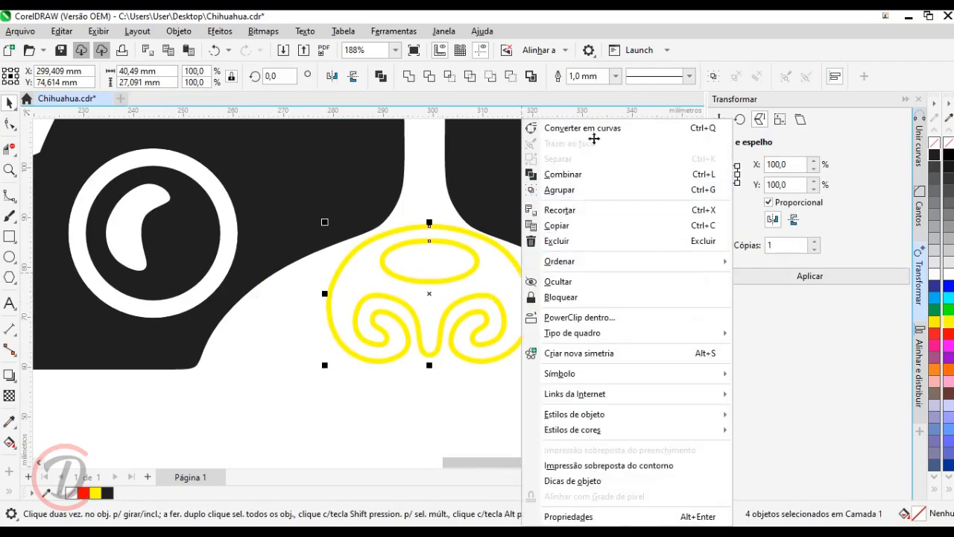
pyautogui.click(595, 132)
pyautogui.click(922, 149)
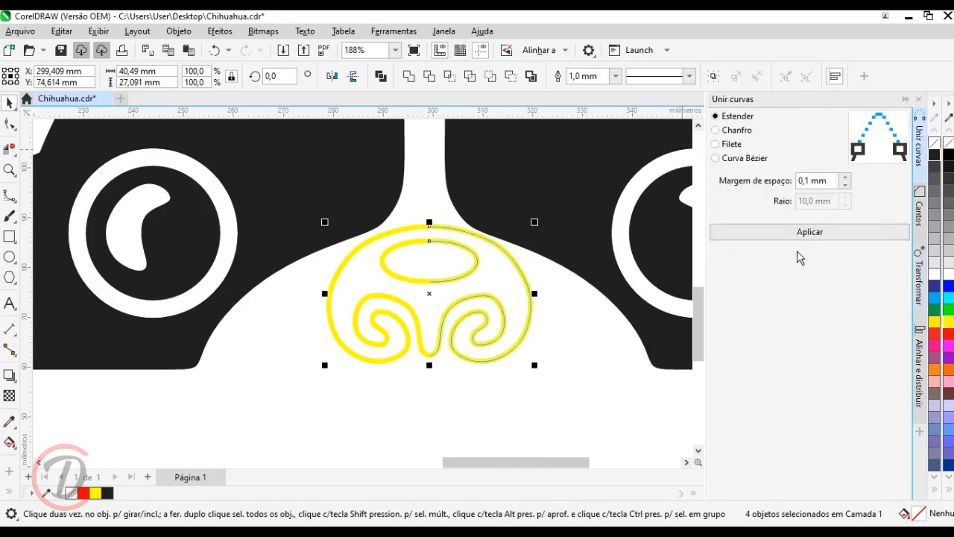
pyautogui.click(795, 232)
# - Combine the joined nose outline with its highlight, give it a black outline and black fill, and deselect
pyautogui.rightClick(472, 289)
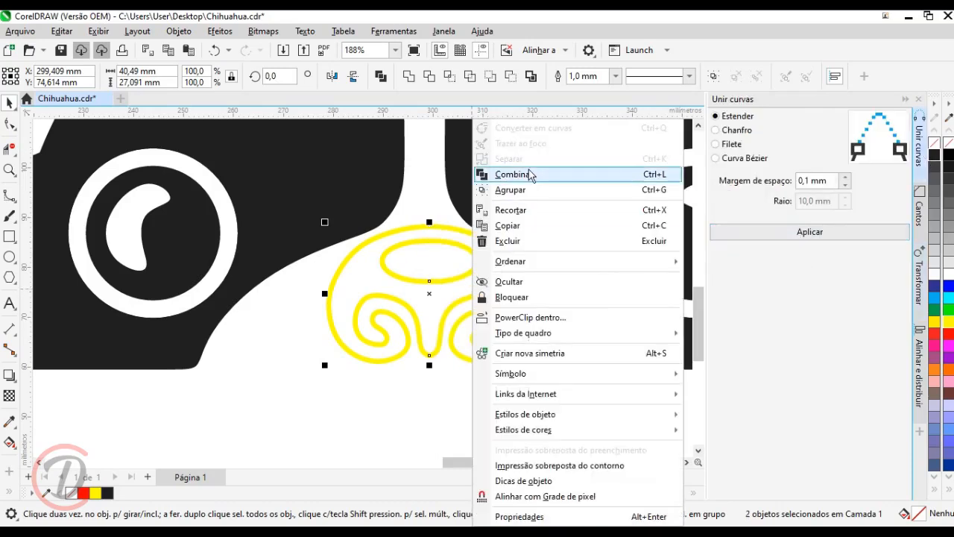
pyautogui.click(529, 174)
pyautogui.rightClick(934, 157)
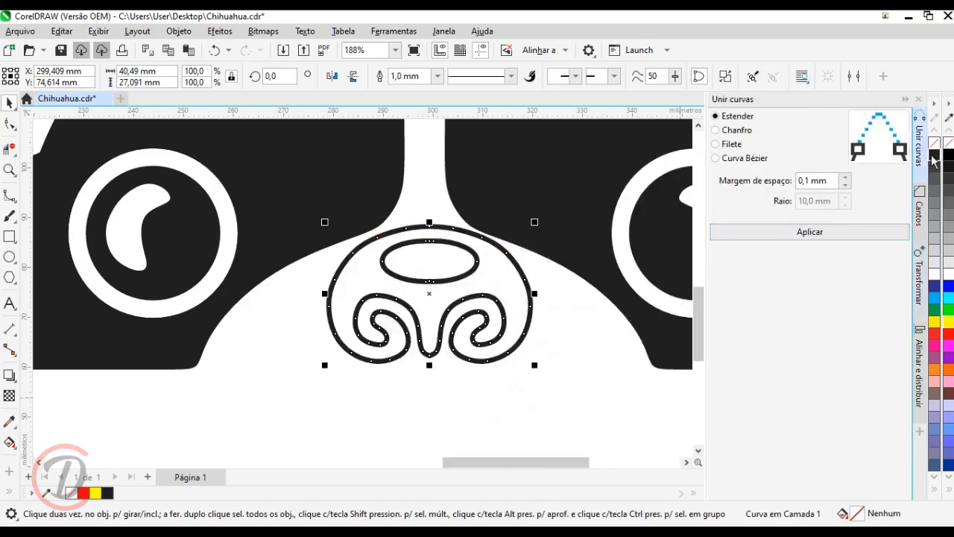
pyautogui.click(934, 156)
pyautogui.click(388, 381)
pyautogui.scroll(-4, 393, 372)
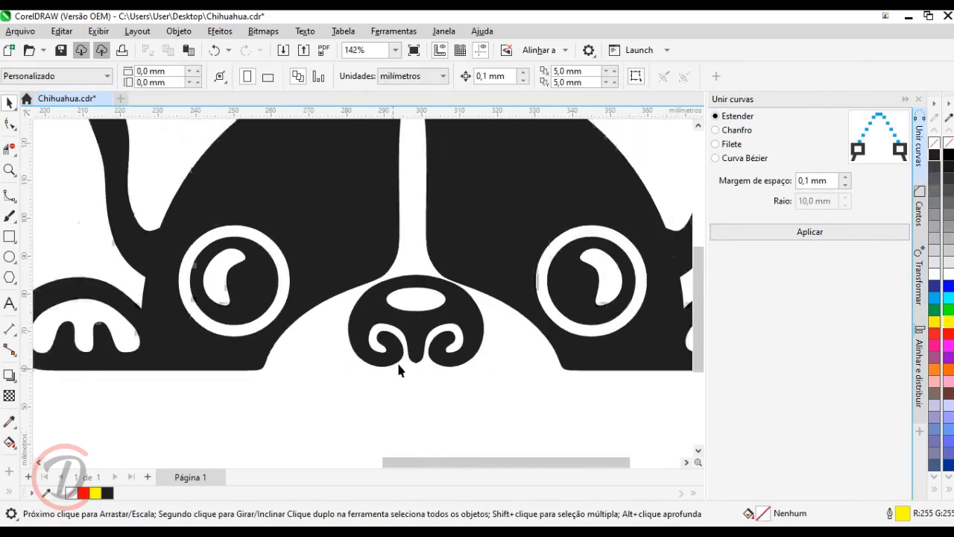
# - Centre the nose horizontally on the face object and deselect both
pyautogui.scroll(1, 420, 316)
pyautogui.click(453, 327)
pyautogui.keyDown('shift'); pyautogui.click(467, 262); pyautogui.keyUp('shift')
pyautogui.scroll(-2, 341, 325)
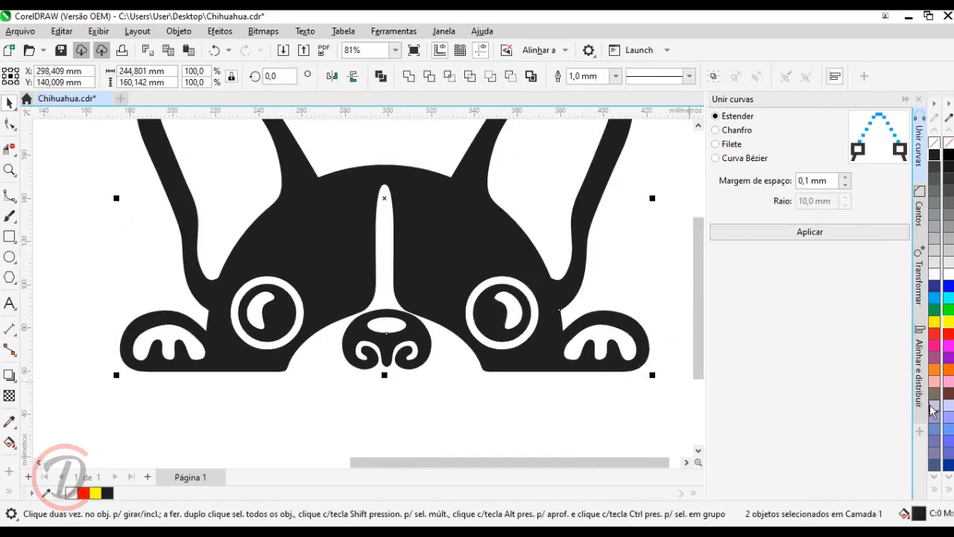
pyautogui.click(920, 364)
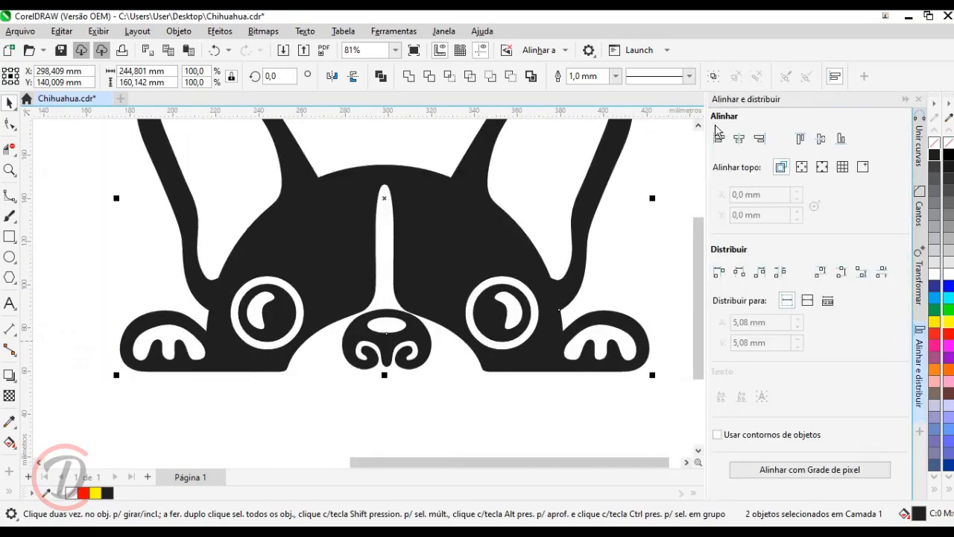
pyautogui.click(739, 139)
pyautogui.click(398, 440)
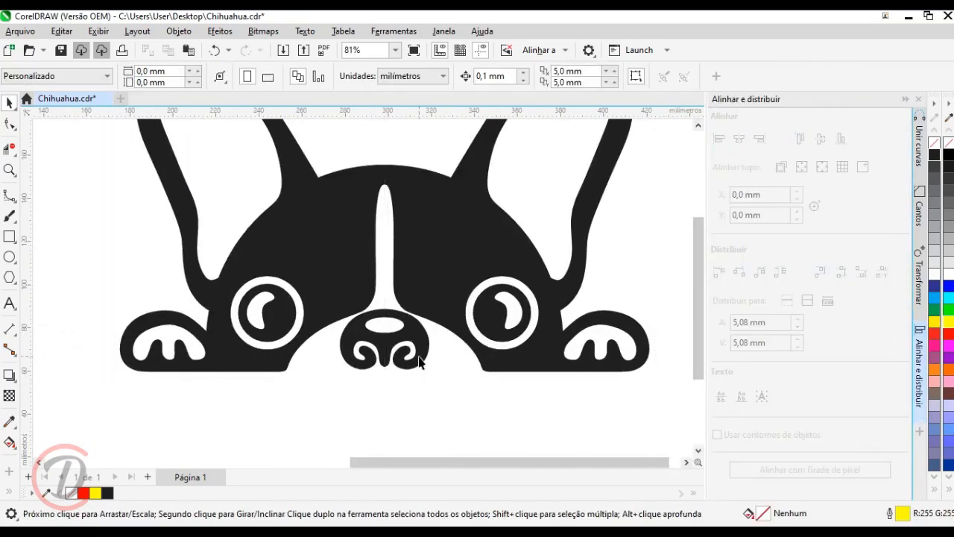
# - Align the face and nose objects by their bottom edges and deselect them
pyautogui.hotkey('ctrl', 'a')
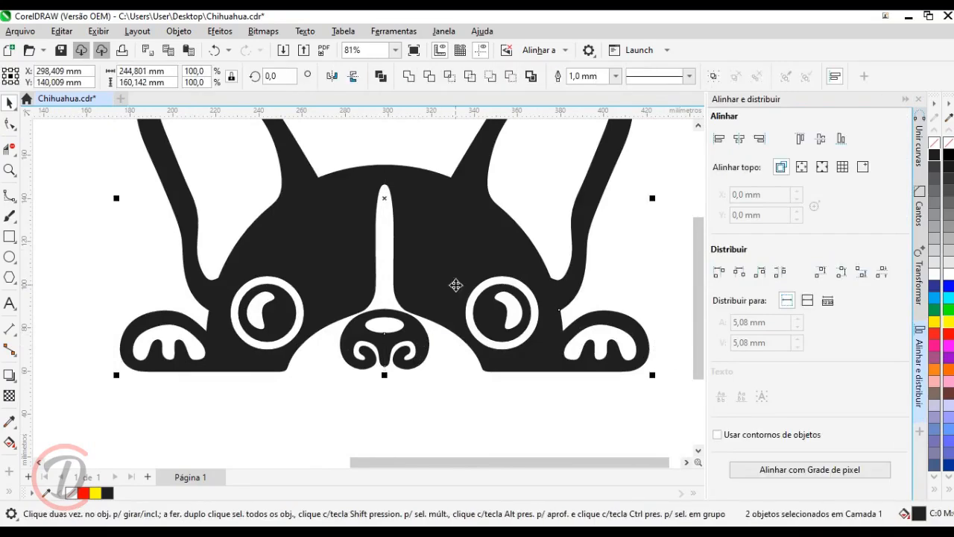
pyautogui.click(841, 141)
pyautogui.click(386, 422)
# - Delete the yellow traced half outlines lying over the original bitmap
pyautogui.scroll(-2, 448, 342)
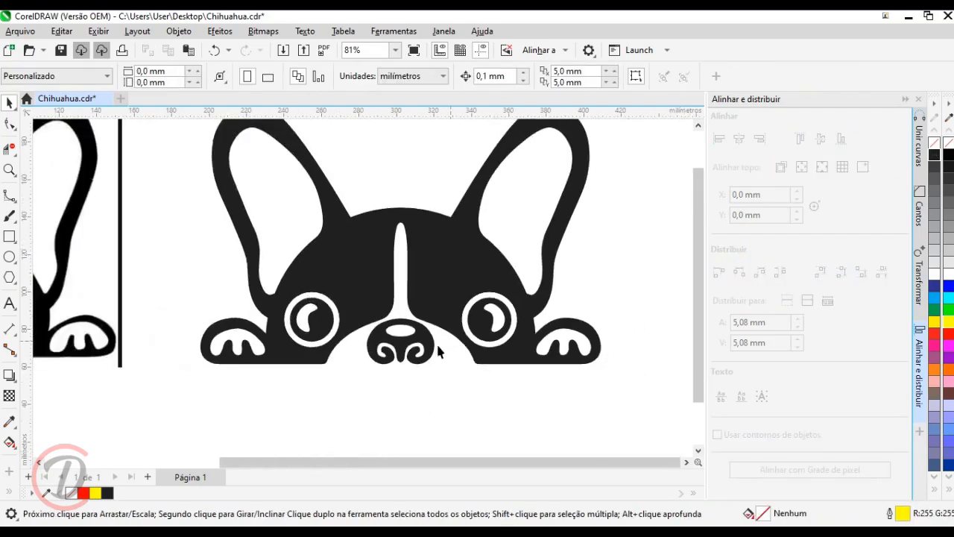
pyautogui.scroll(-4, 436, 350)
pyautogui.moveTo(376, 356); pyautogui.dragTo(430, 415)
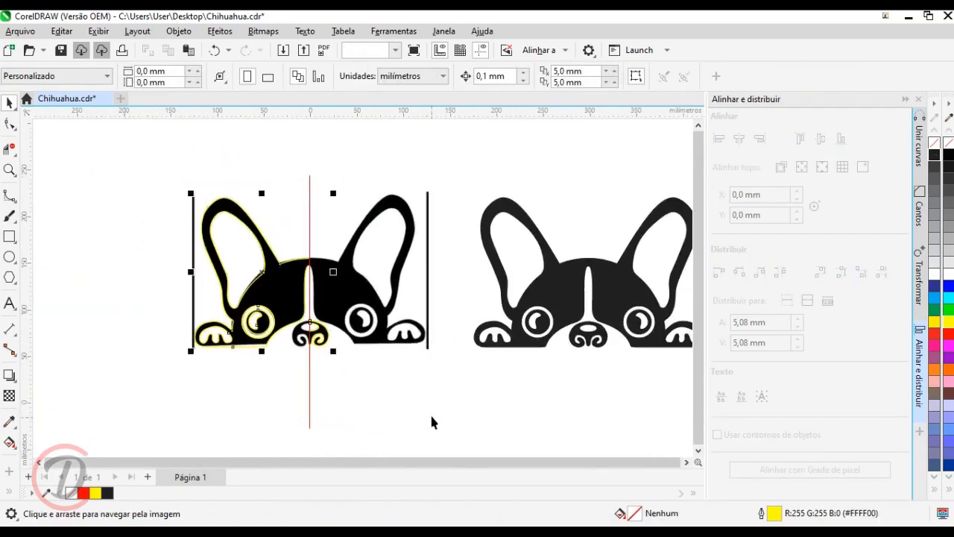
pyautogui.press('Delete')
# - Delete the red centre line and the unlocked source bitmap, and save the drawing
pyautogui.doubleClick(310, 289)
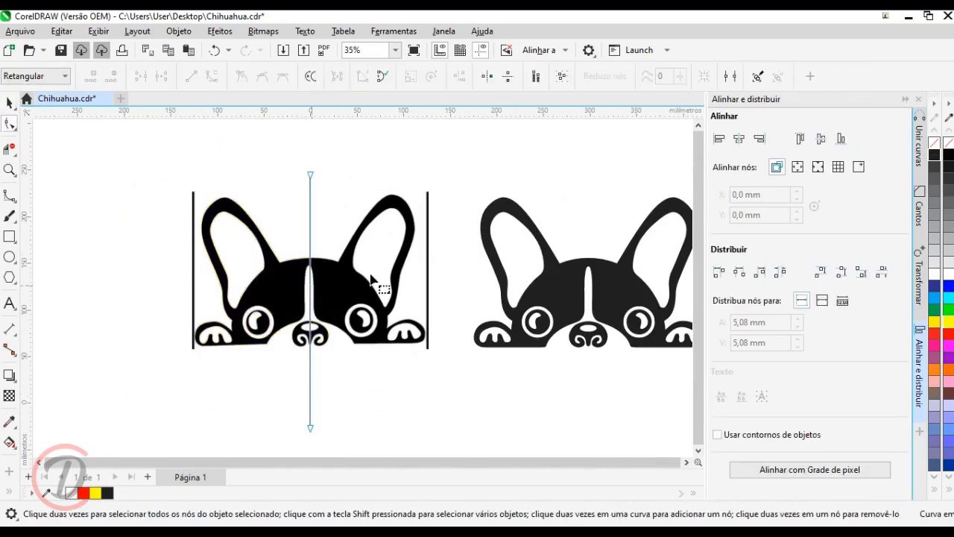
pyautogui.click(337, 215)
pyautogui.rightClick(280, 237)
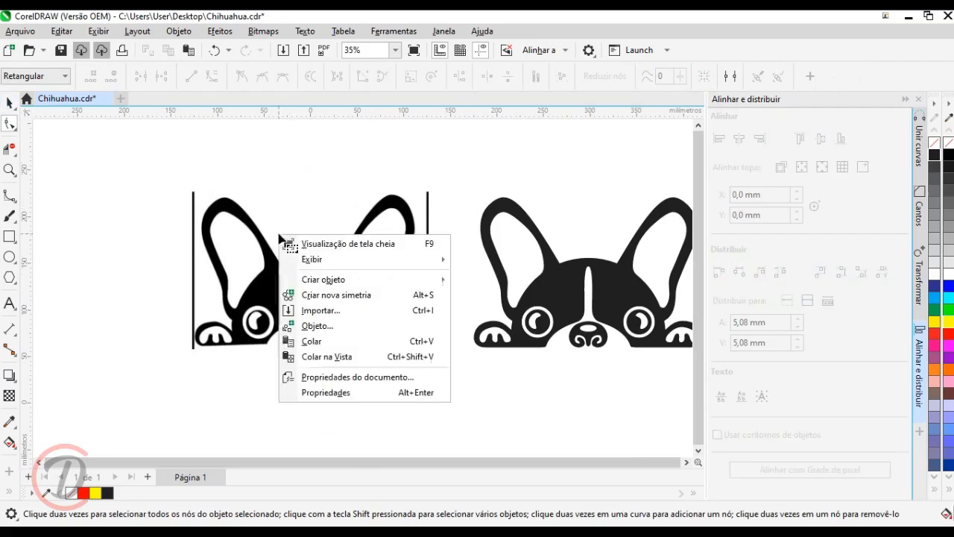
pyautogui.click(9, 104)
pyautogui.rightClick(305, 274)
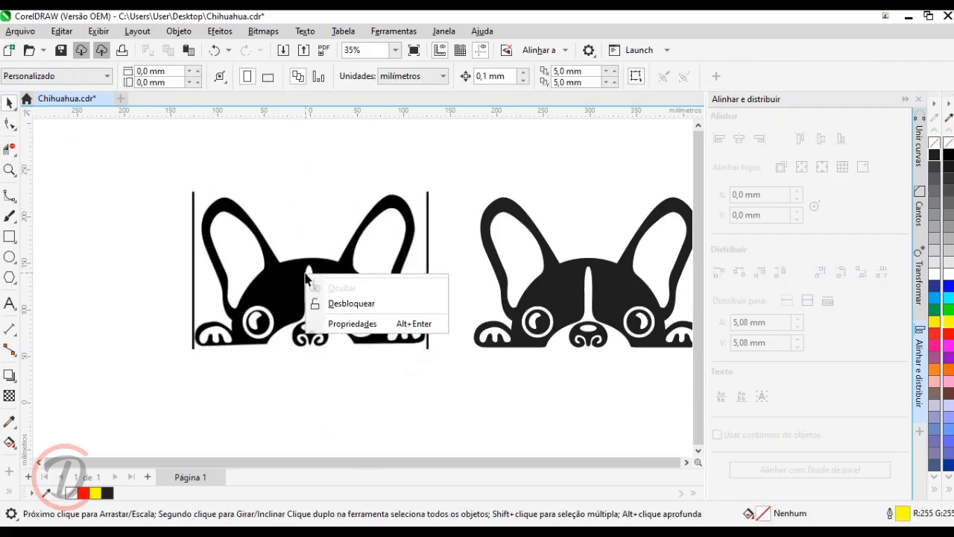
pyautogui.click(351, 303)
pyautogui.press('Delete')
pyautogui.hscroll(4, 532, 351)
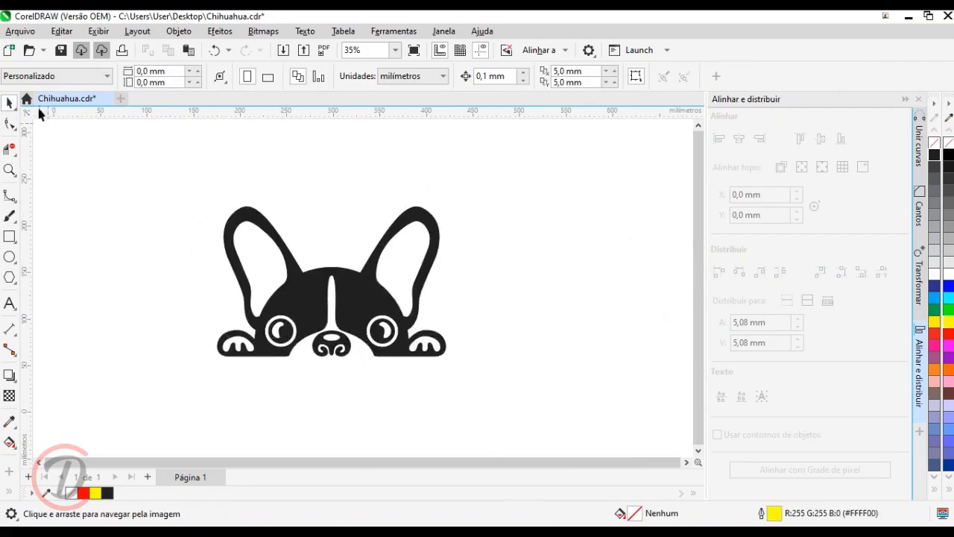
pyautogui.click(61, 53)
# - Inspect the finished dog vector from the ears down to the eyes, nose and paws
pyautogui.scroll(1, 319, 318)
pyautogui.scroll(2, 319, 318)
pyautogui.scroll(-1, 308, 323)
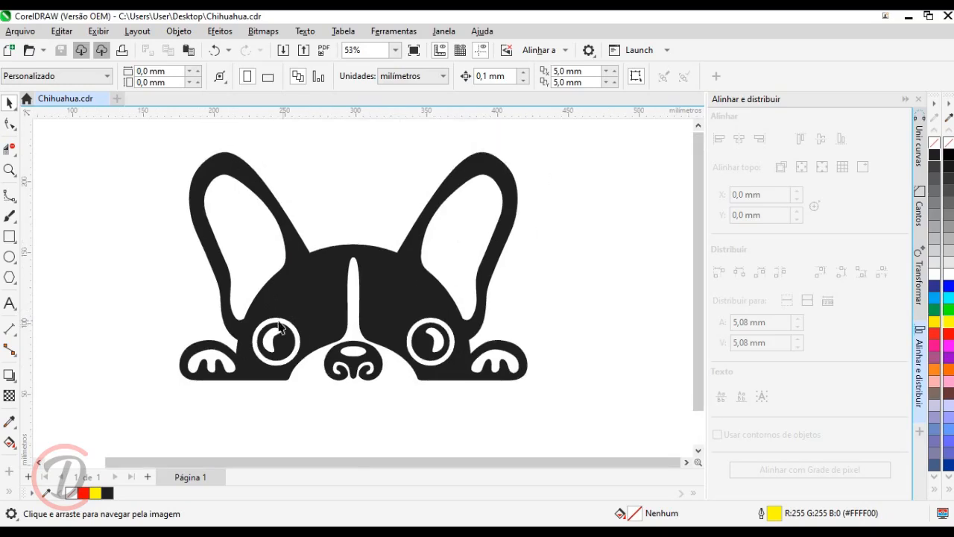
pyautogui.moveTo(273, 328); pyautogui.dragTo(284, 340)
pyautogui.scroll(1, 293, 363)
pyautogui.moveTo(371, 295); pyautogui.dragTo(340, 307)
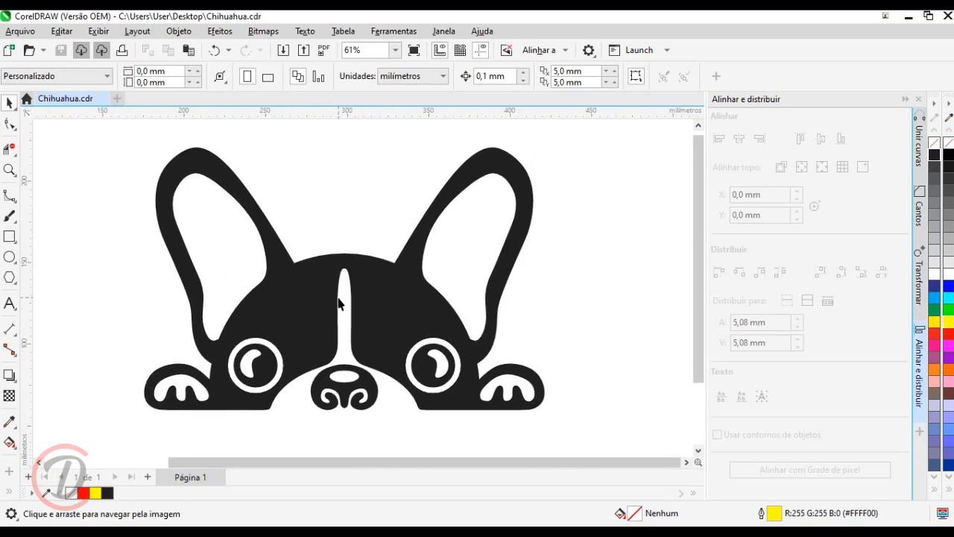
pyautogui.scroll(-1, 344, 341)
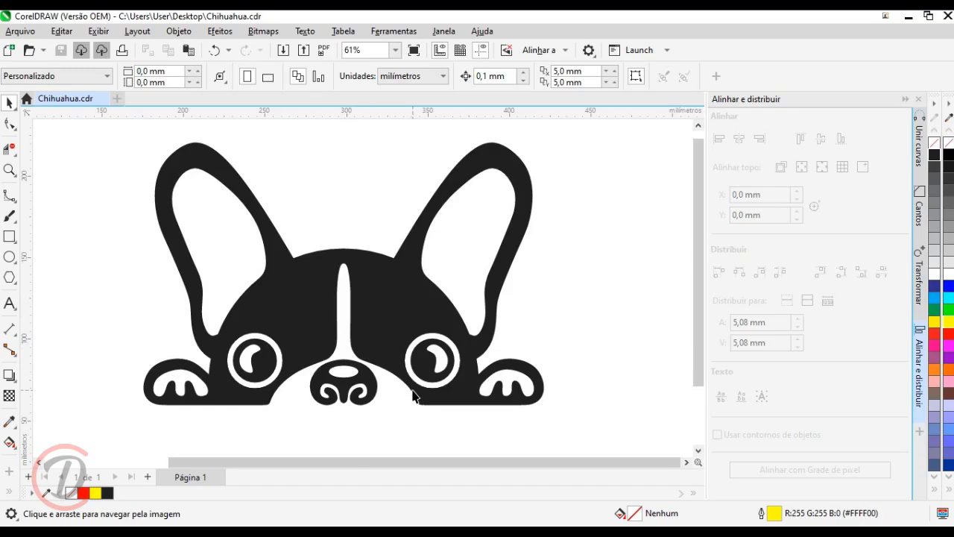
pyautogui.moveTo(398, 402); pyautogui.dragTo(423, 331)
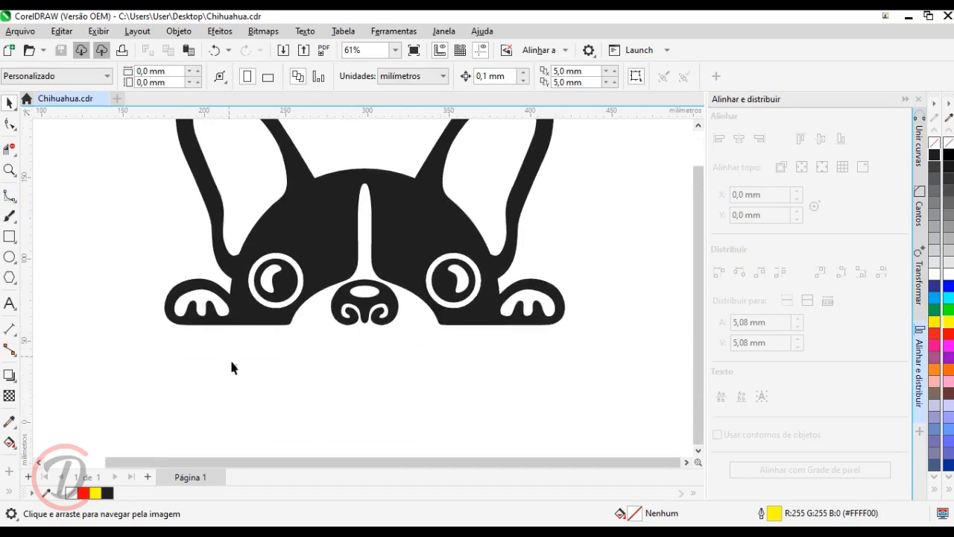
# - Scale all the dog objects together proportionally to a width of 195 mm and deselect them
pyautogui.scroll(-2, 230, 357)
pyautogui.moveTo(505, 389)
pyautogui.mouseDown()
pyautogui.moveTo(121, 137)
pyautogui.moveTo(121, 123)
pyautogui.mouseUp()
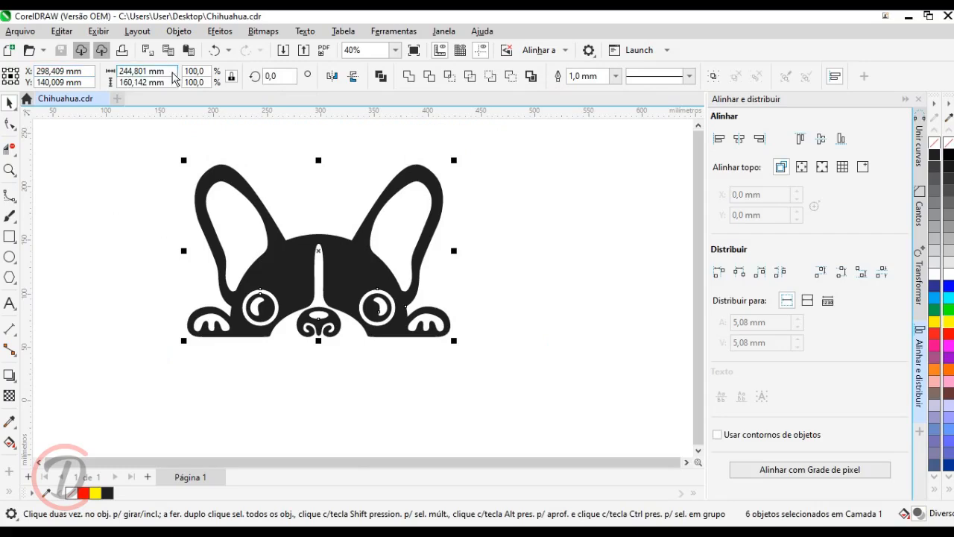
pyautogui.moveTo(173, 73); pyautogui.dragTo(77, 65)
pyautogui.write('195')
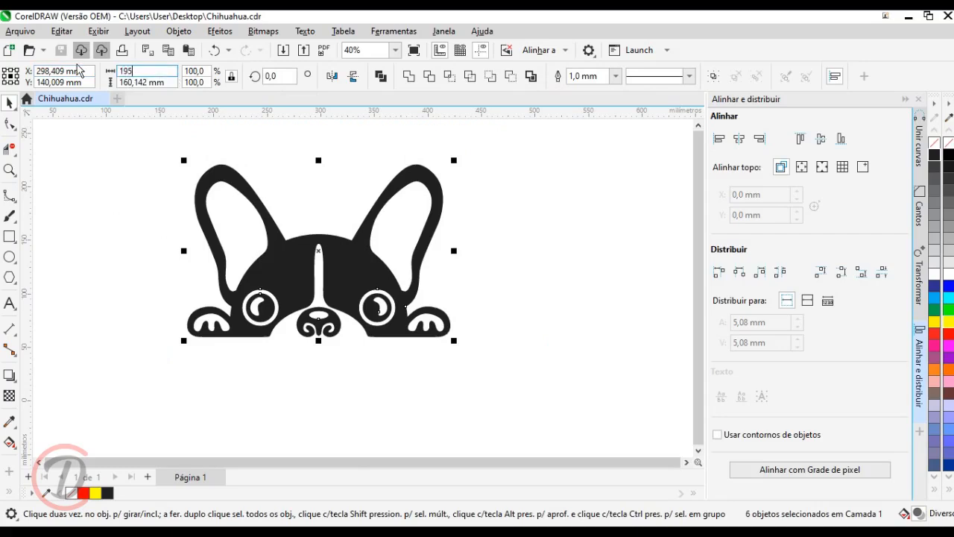
pyautogui.press('Return')
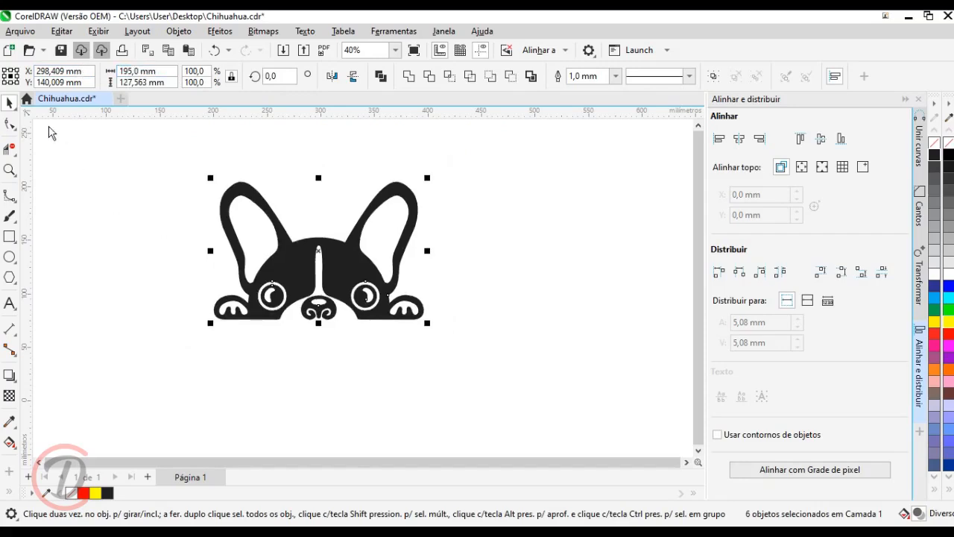
pyautogui.click(103, 162)
# - Draw a rectangle about 179 × 29 mm just beneath the dog and give it a black outline
pyautogui.scroll(1, 466, 325)
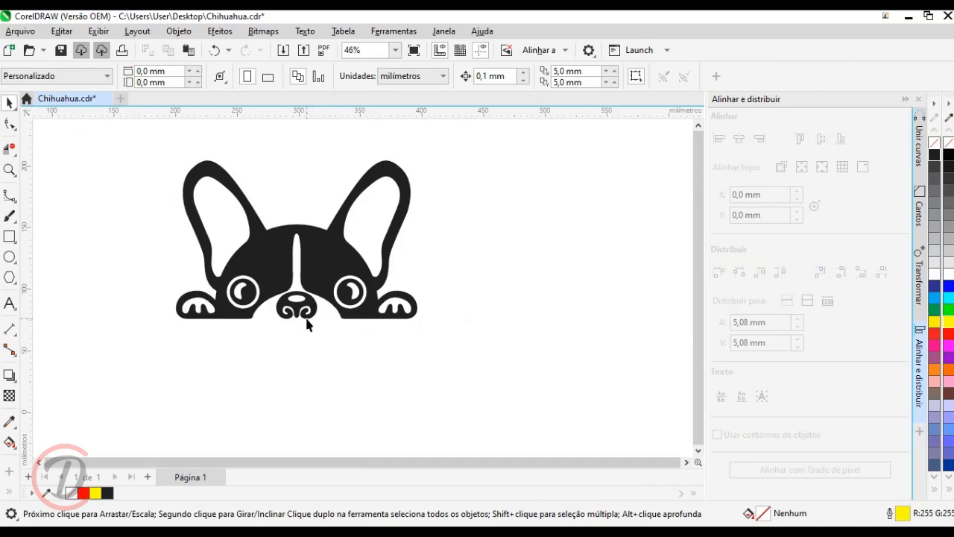
pyautogui.moveTo(309, 313); pyautogui.dragTo(315, 304)
pyautogui.scroll(1, 314, 303)
pyautogui.click(9, 237)
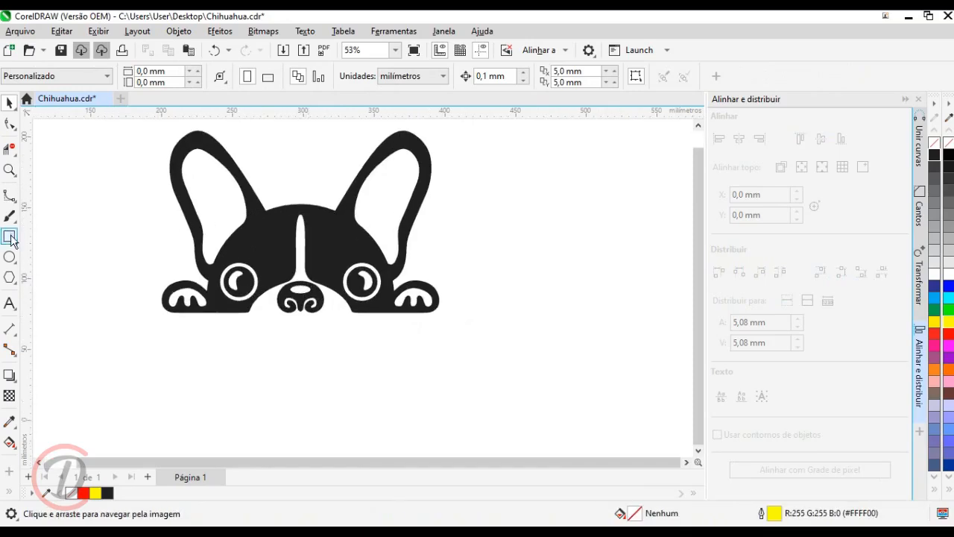
pyautogui.moveTo(180, 330); pyautogui.dragTo(433, 370)
pyautogui.rightClick(934, 155)
# - Set the rectangle's width to 195 mm and its height to 25 mm
pyautogui.click(163, 72)
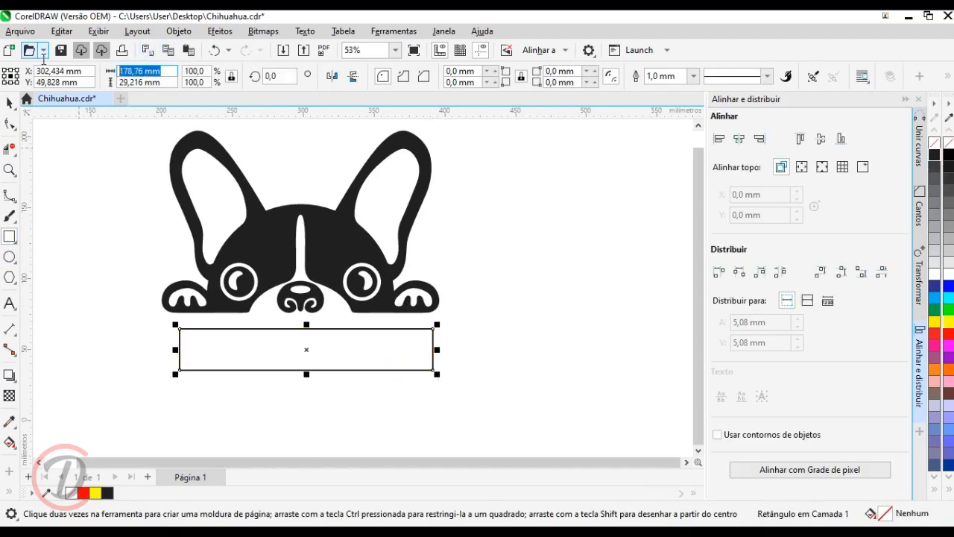
pyautogui.write('195')
pyautogui.press('Return')
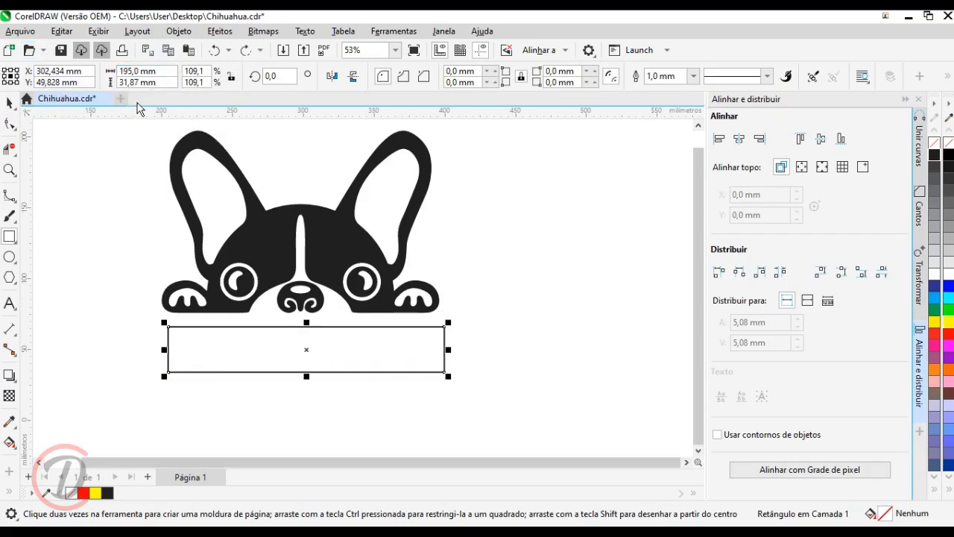
pyautogui.click(149, 82)
pyautogui.write('2')
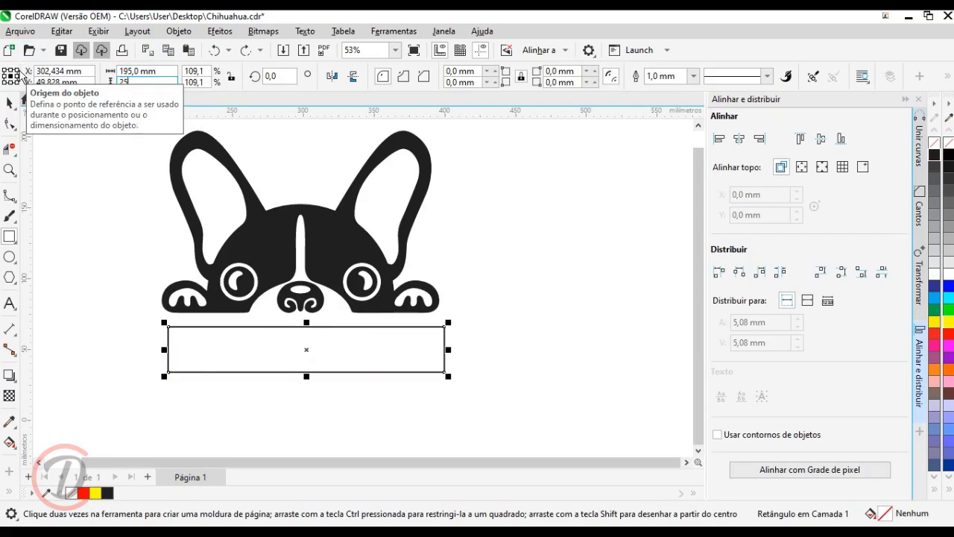
pyautogui.write('5')
pyautogui.press('Return')
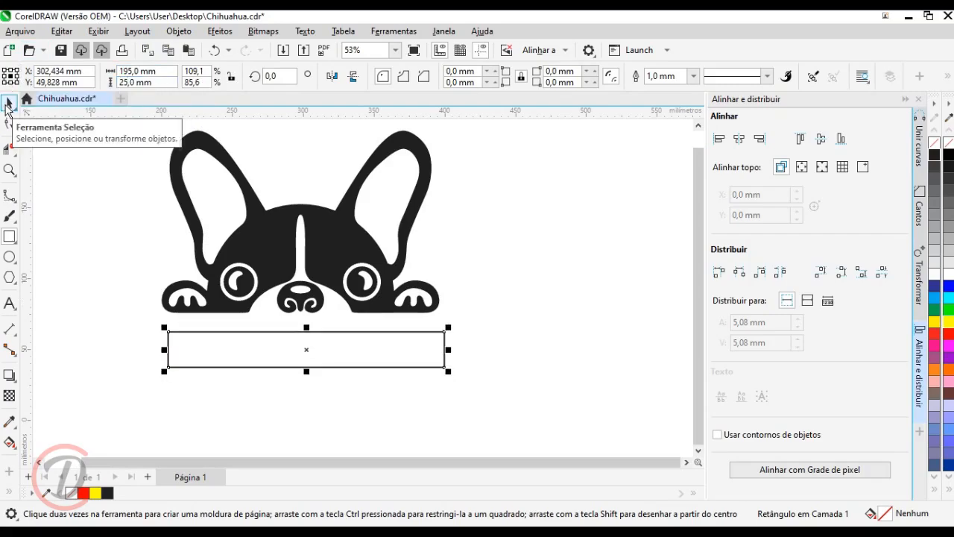
# - Centre the rectangle horizontally with the dog face and deselect everything
pyautogui.click(7, 104)
pyautogui.scroll(2, 288, 333)
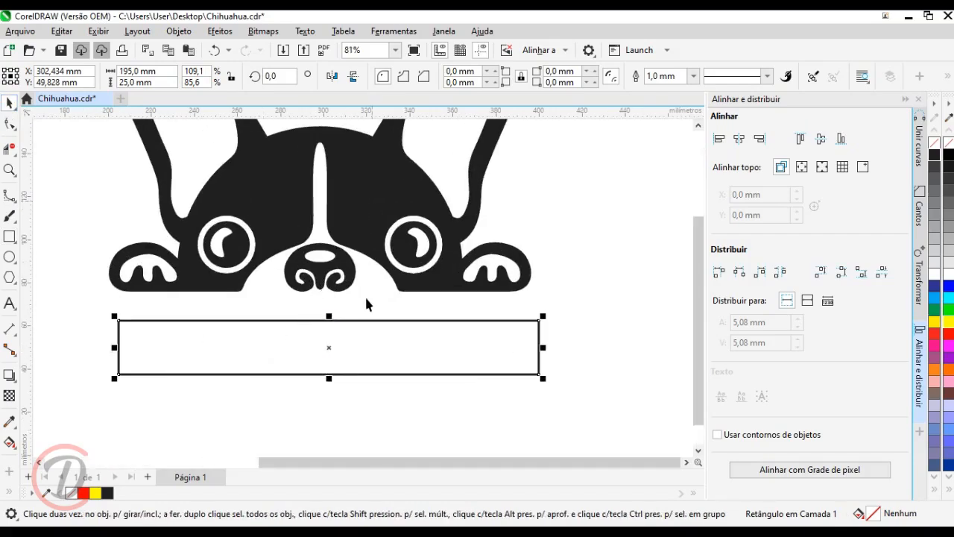
pyautogui.hotkey('ctrl', 'a')
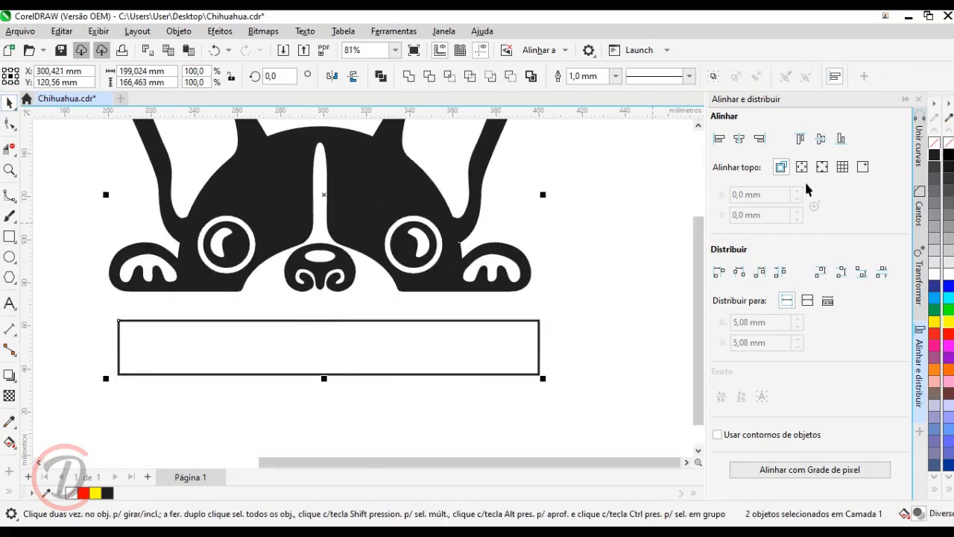
pyautogui.click(739, 139)
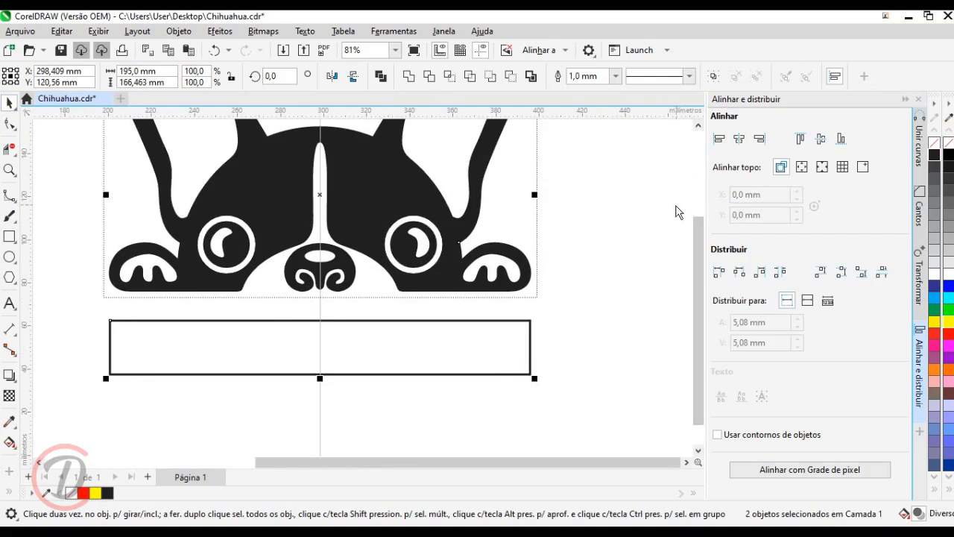
pyautogui.click(651, 231)
# - Move the rectangle straight up until its upper edge meets the underside of the paws
pyautogui.scroll(2, 224, 358)
pyautogui.moveTo(223, 329); pyautogui.dragTo(223, 282)
pyautogui.scroll(-5, 245, 350)
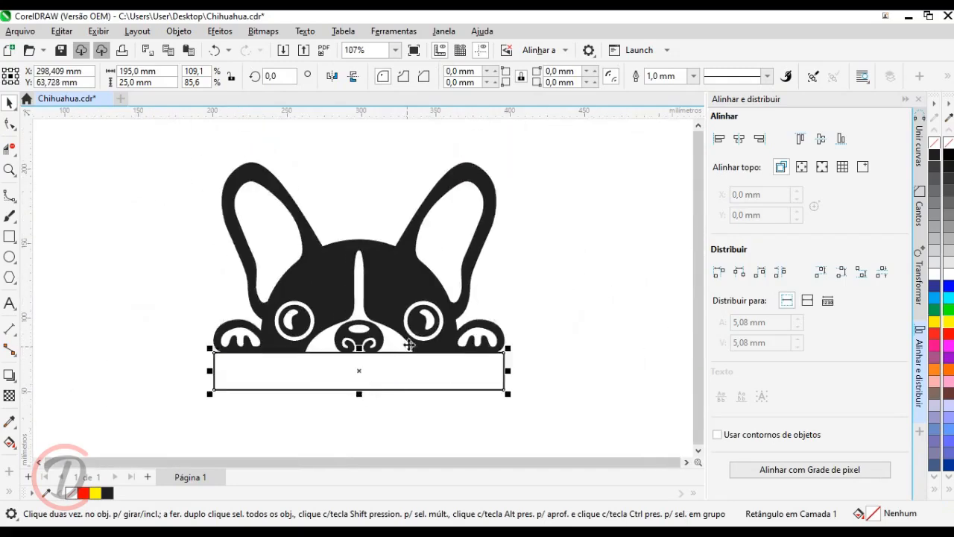
# - Give the dog and the rectangle a hairline outline with no fill, and deselect them
pyautogui.moveTo(562, 420); pyautogui.dragTo(193, 142)
pyautogui.click(615, 76)
pyautogui.click(616, 100)
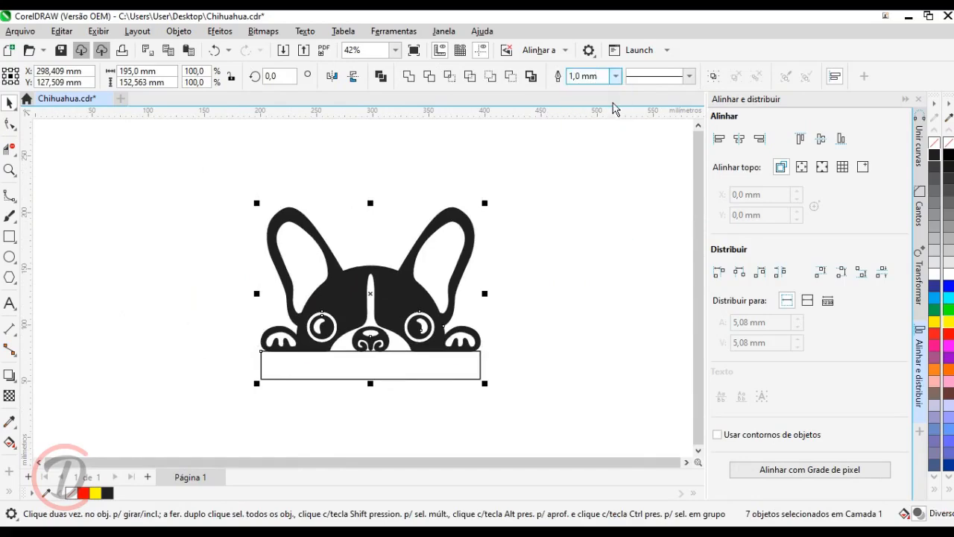
pyautogui.click(934, 142)
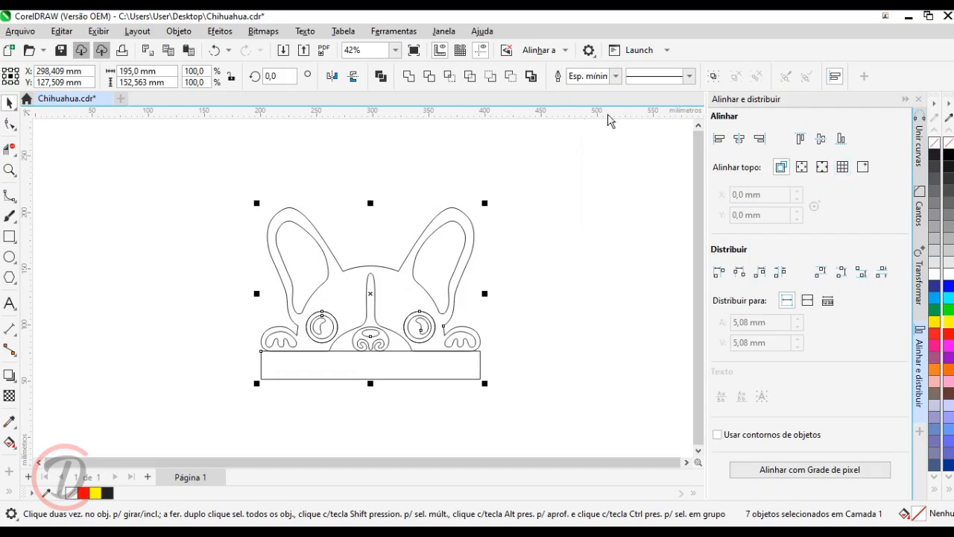
pyautogui.moveTo(493, 372); pyautogui.dragTo(488, 347)
pyautogui.click(487, 348)
# - Nudge the rectangle up 0.2 mm so it slightly overlaps the base of the paws
pyautogui.scroll(1, 285, 345)
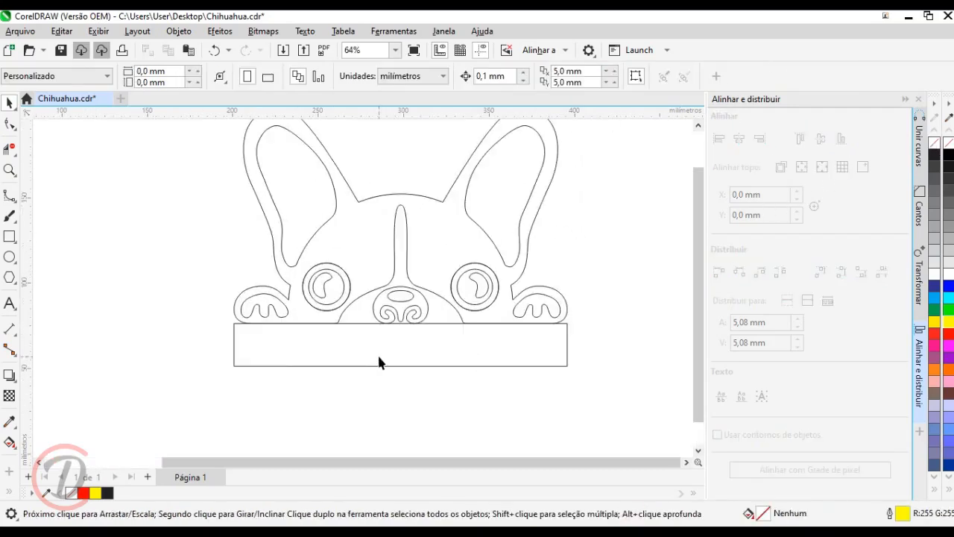
pyautogui.scroll(2, 378, 361)
pyautogui.click(342, 348)
pyautogui.scroll(-1, 410, 348)
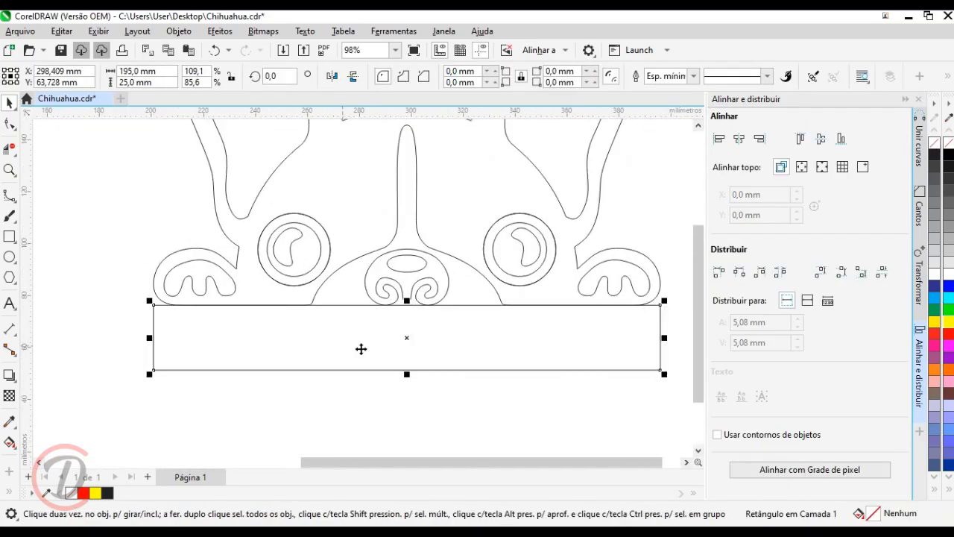
pyautogui.click(299, 364)
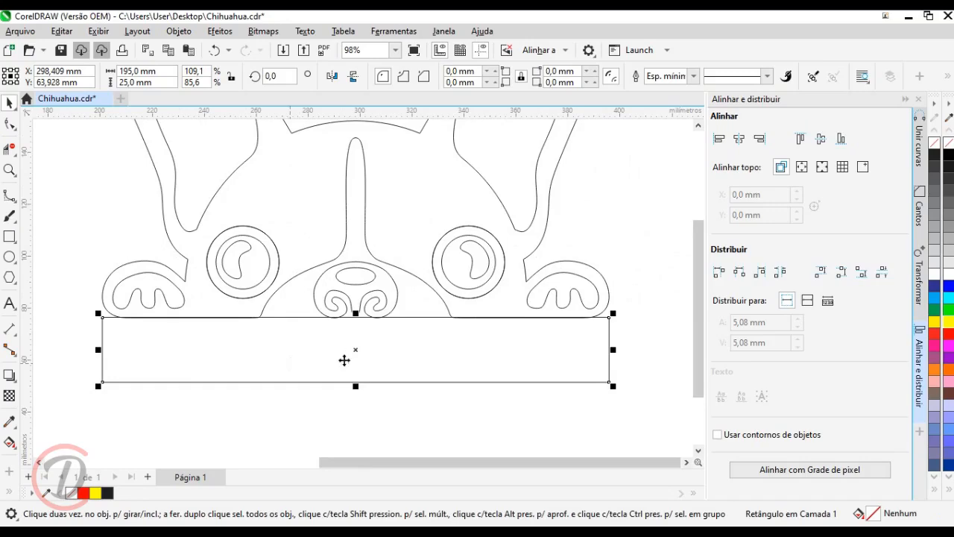
pyautogui.moveTo(330, 371); pyautogui.dragTo(349, 354)
# - Examine the overlap between the rectangle's upper edge and the paws' base, and deselect the rectangle
pyautogui.scroll(2, 289, 390)
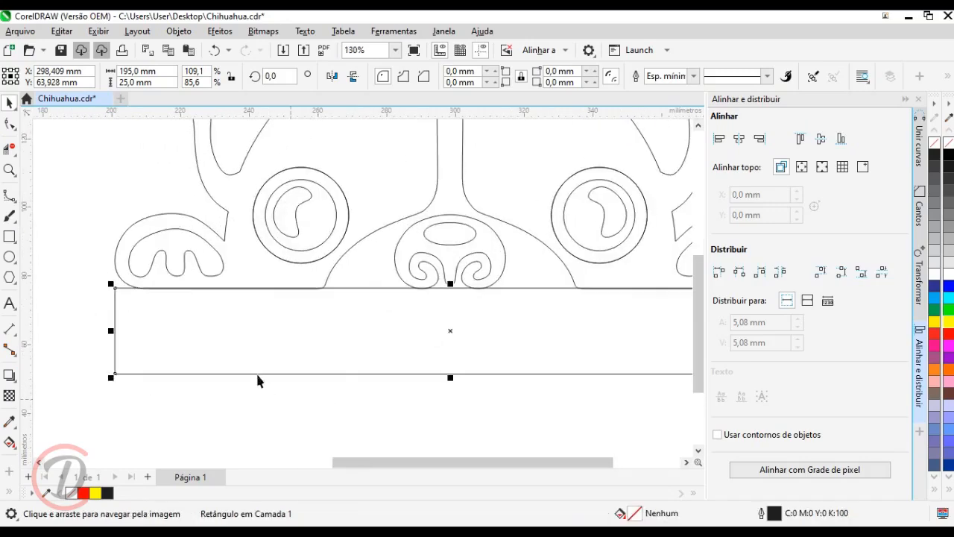
pyautogui.scroll(6, 151, 281)
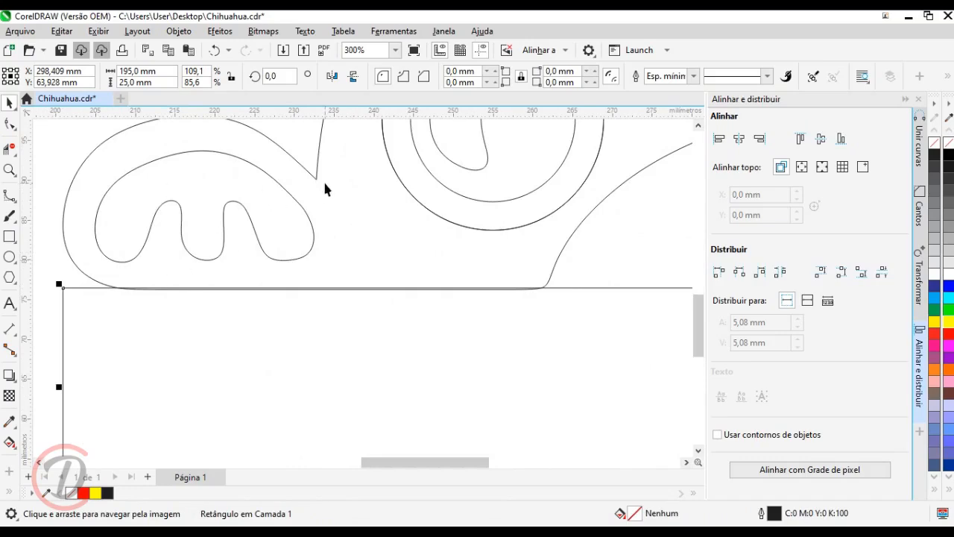
pyautogui.scroll(-3, 247, 289)
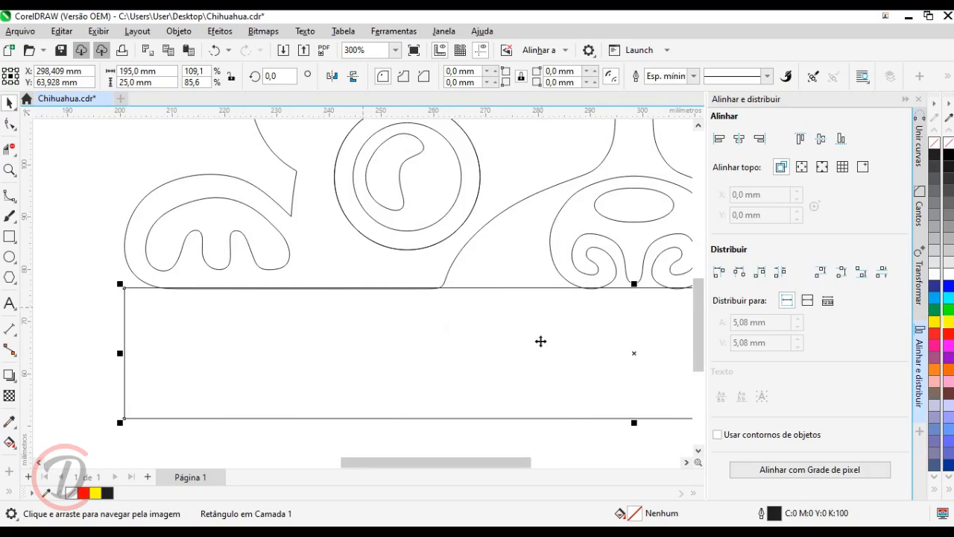
pyautogui.moveTo(529, 347); pyautogui.dragTo(413, 319)
pyautogui.scroll(-5, 404, 325)
pyautogui.scroll(-2, 424, 332)
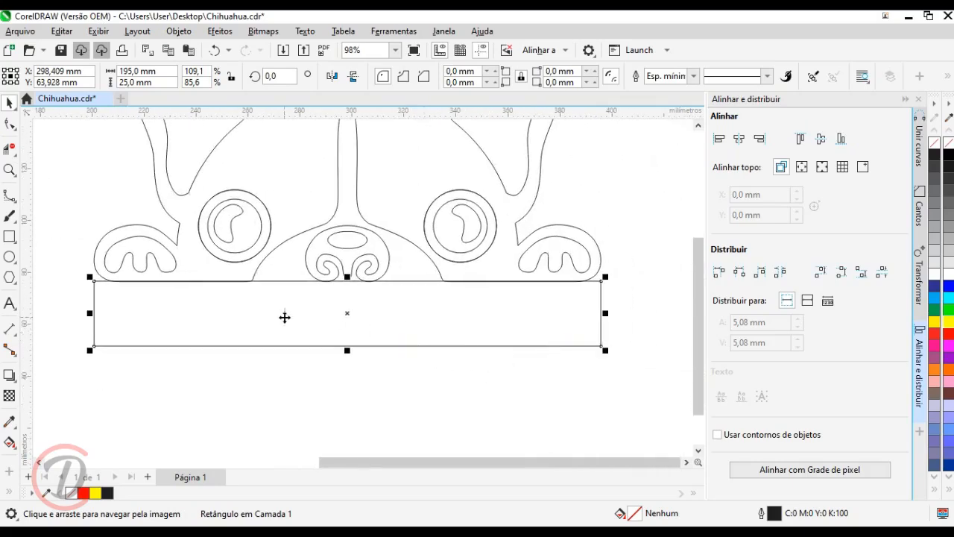
pyautogui.scroll(1, 288, 317)
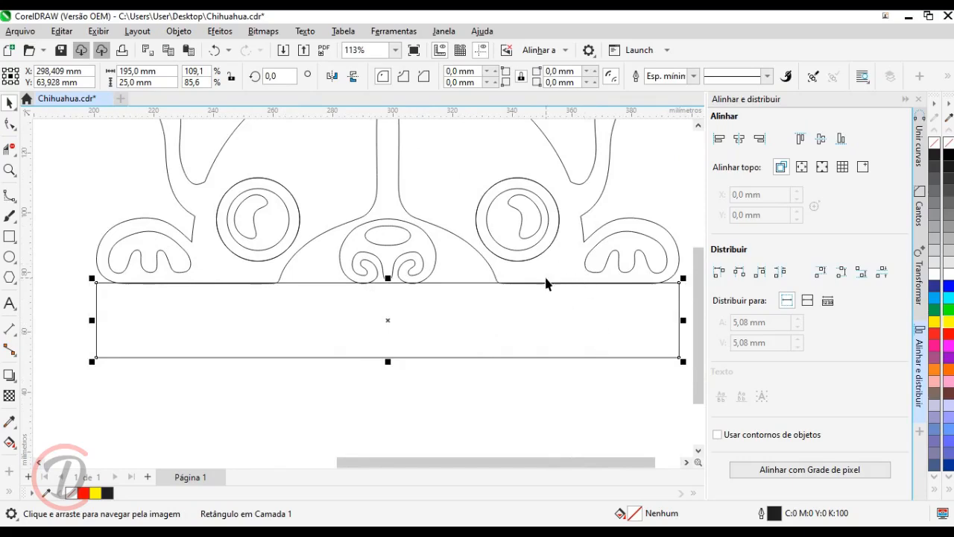
pyautogui.click(625, 176)
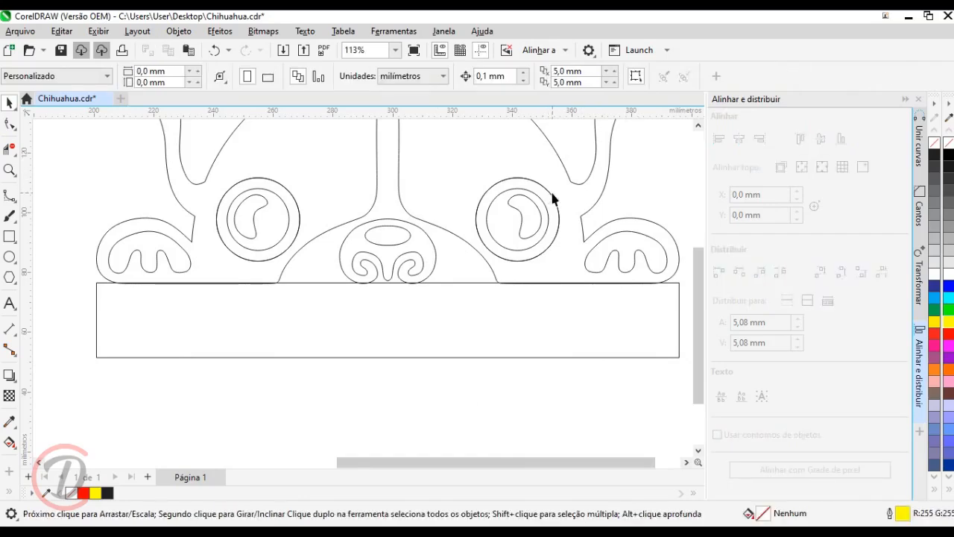
pyautogui.click(552, 194)
pyautogui.moveTo(570, 244); pyautogui.dragTo(498, 285)
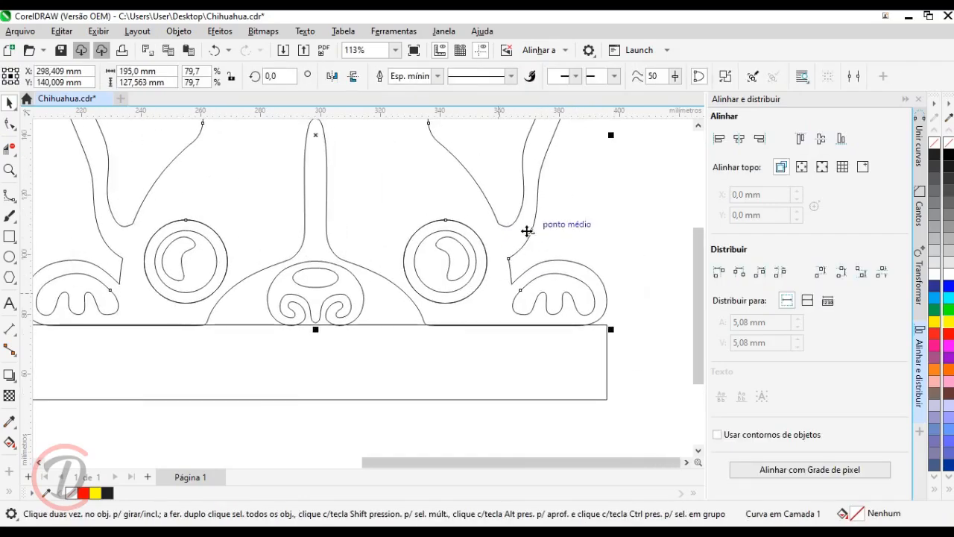
pyautogui.rightClick(528, 230)
pyautogui.click(567, 239)
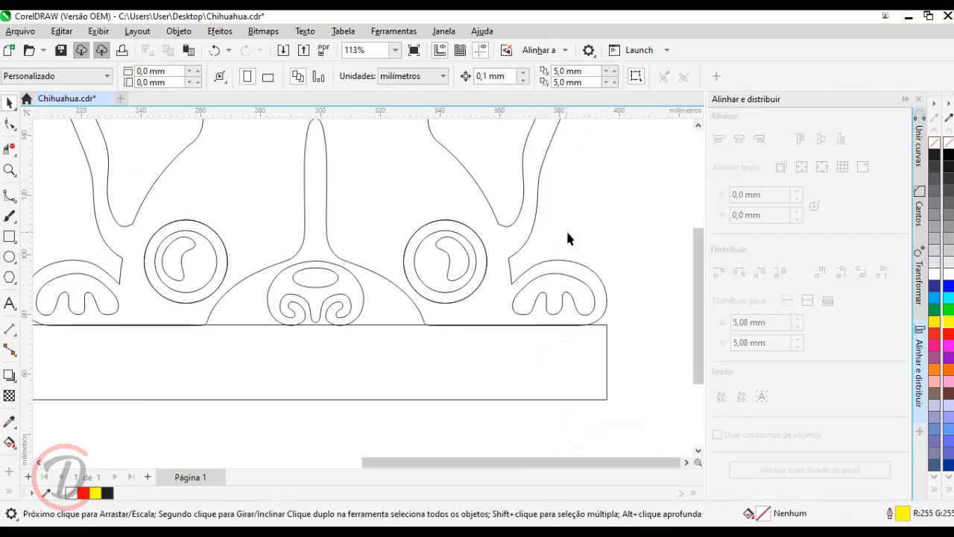
# - Delete the outer circle and pupil of the right-hand eye, and undo the deletion
pyautogui.moveTo(587, 287); pyautogui.dragTo(390, 200)
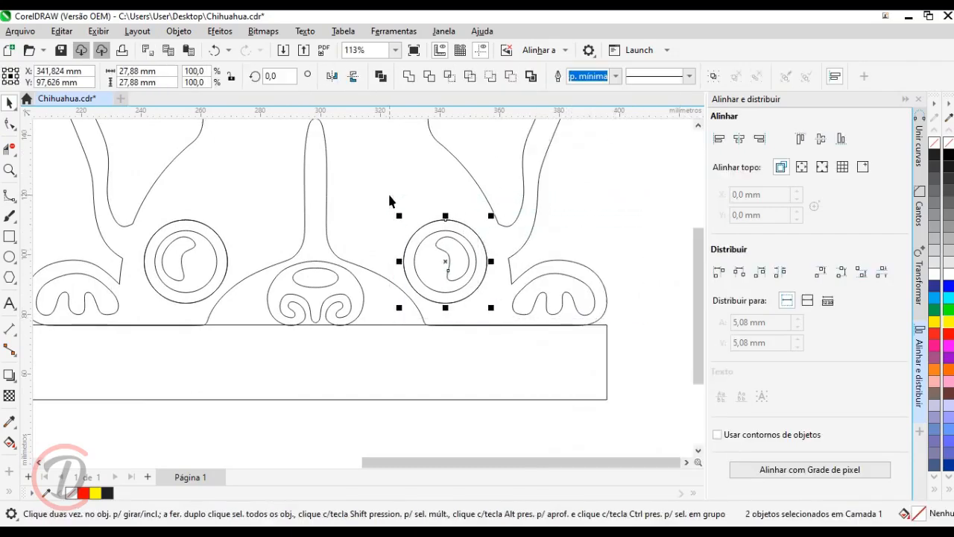
pyautogui.press('Delete')
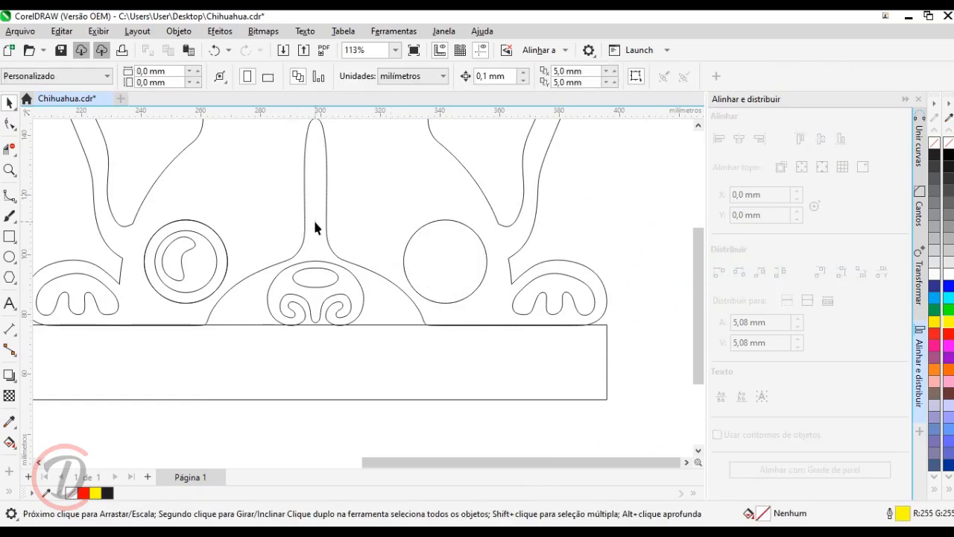
pyautogui.hotkey('ctrl', 'z')
pyautogui.click(494, 237)
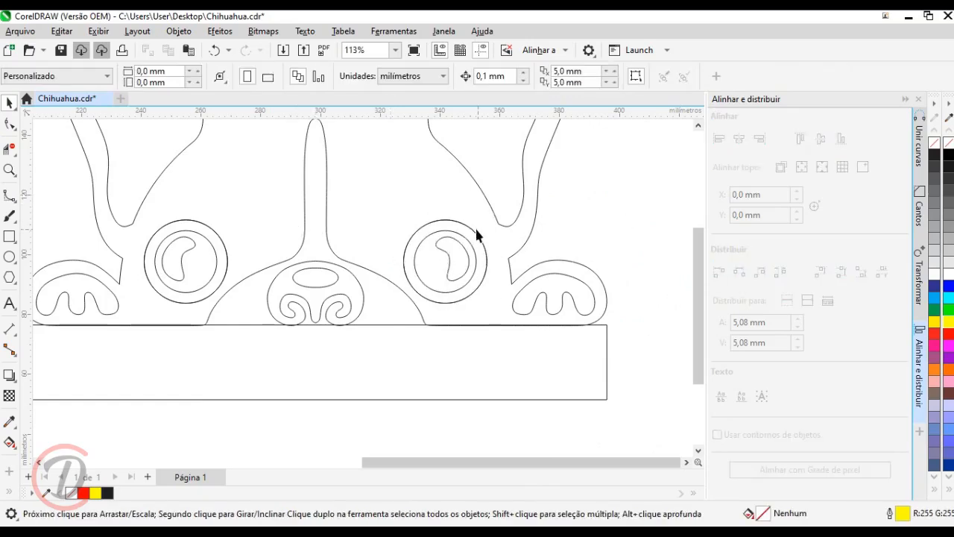
# - Try moving the pupil out of the right-hand eye, and undo the move
pyautogui.click(473, 231)
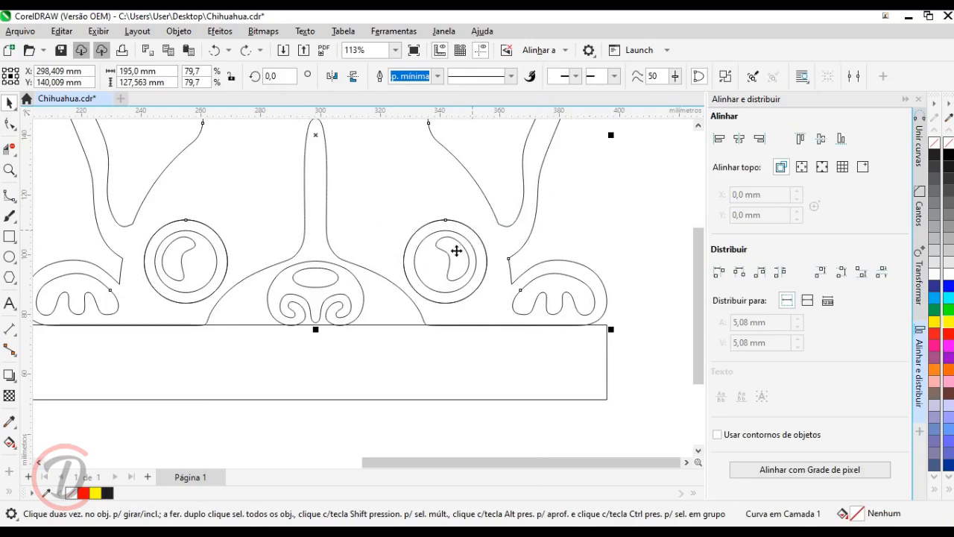
pyautogui.click(618, 227)
pyautogui.moveTo(472, 247); pyautogui.dragTo(658, 200)
pyautogui.hotkey('ctrl', 'z')
# - Check which object is picked up at the outline of the right-hand eye, and clear the selection
pyautogui.click(485, 245)
pyautogui.scroll(-1, 611, 212)
pyautogui.click(580, 302)
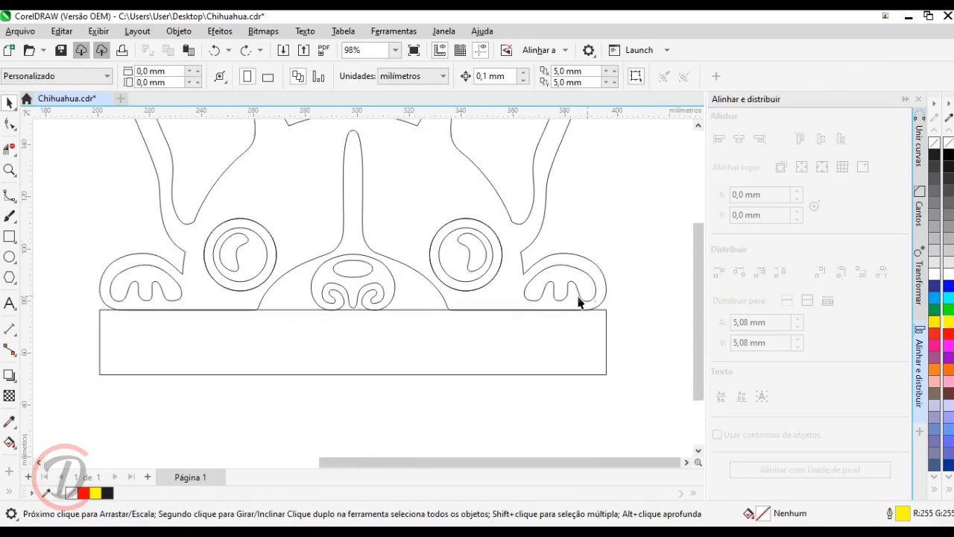
pyautogui.click(500, 270)
pyautogui.scroll(-1, 498, 287)
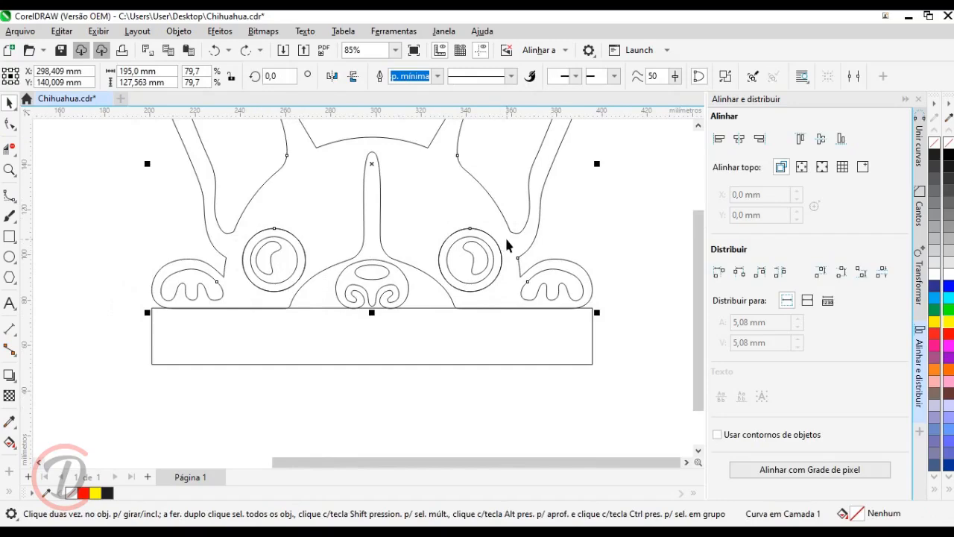
pyautogui.click(564, 234)
# - Send the main dog outline to the back of the page and deselect it
pyautogui.scroll(2, 425, 237)
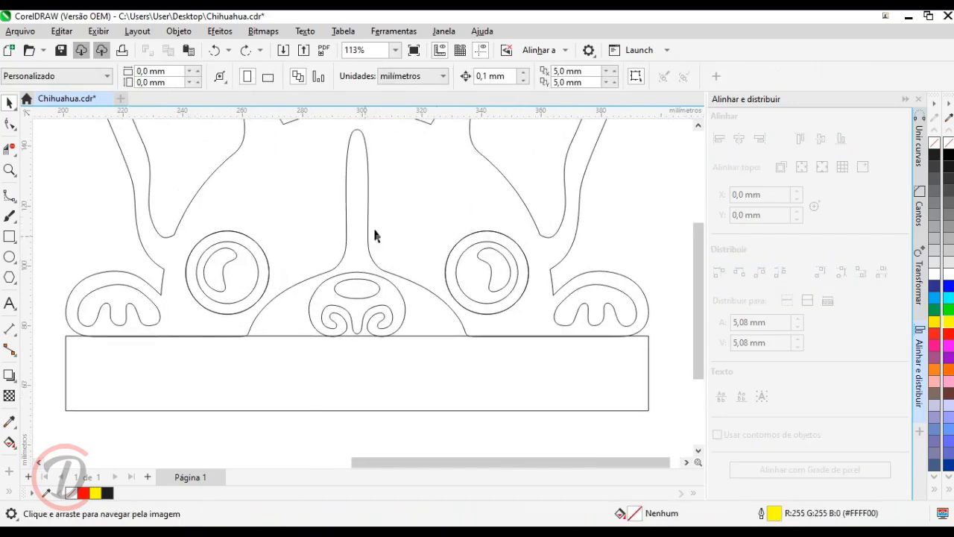
pyautogui.click(527, 216)
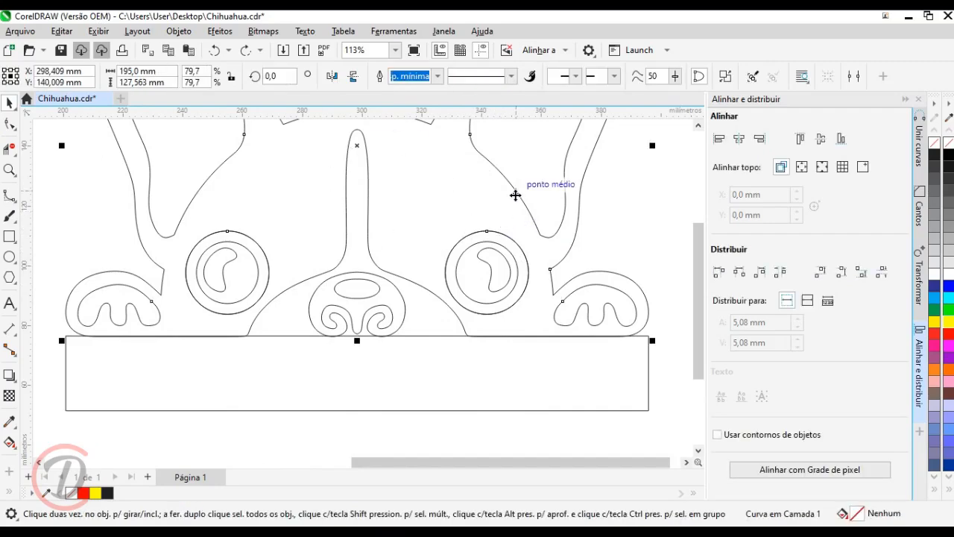
pyautogui.scroll(-2, 418, 276)
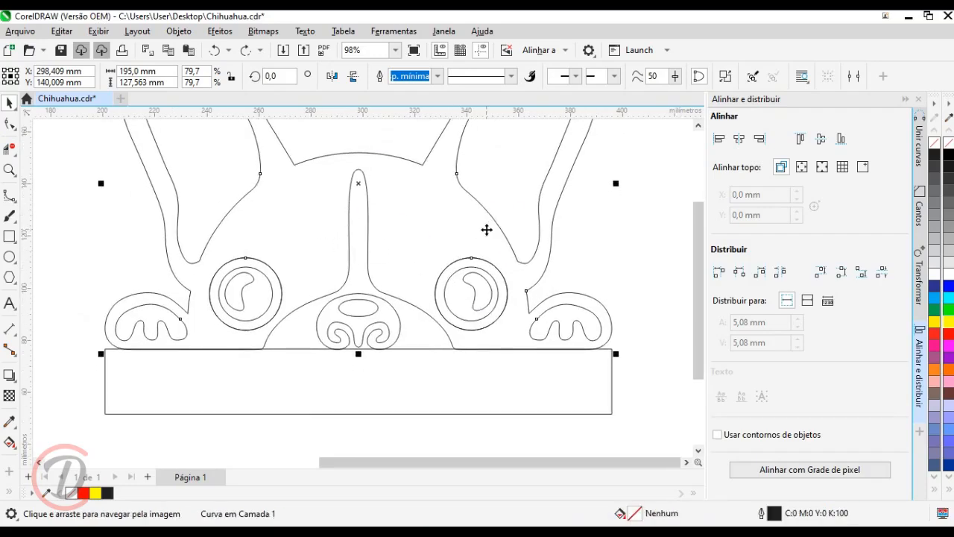
pyautogui.rightClick(494, 228)
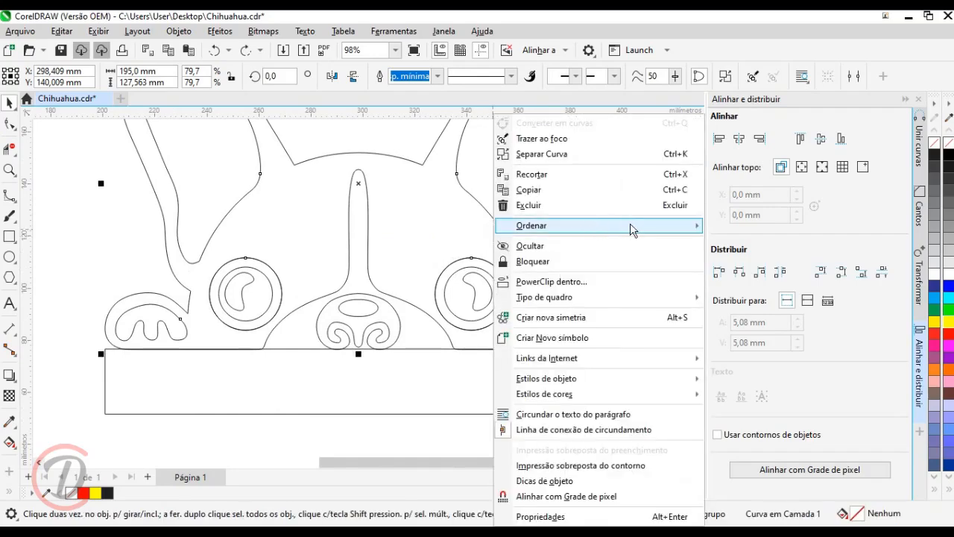
pyautogui.moveTo(630, 228)
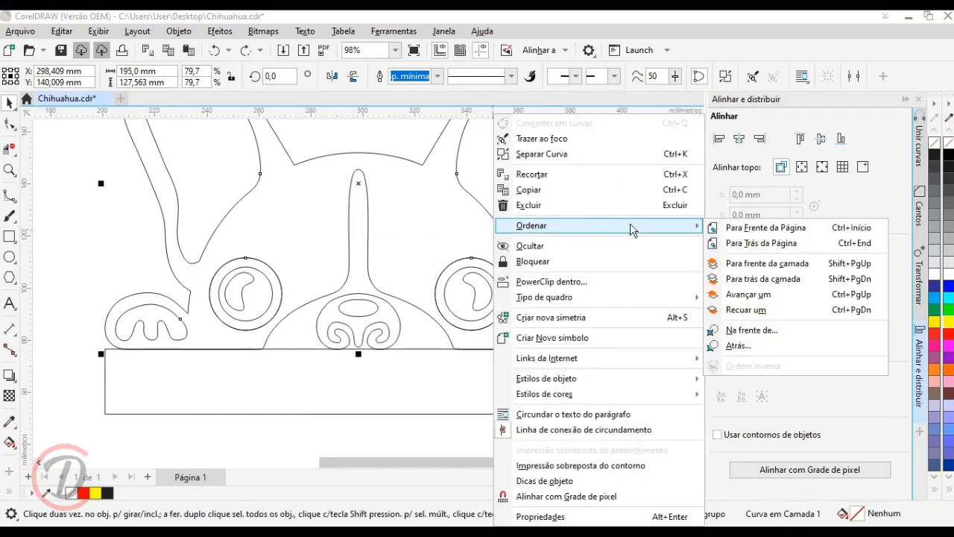
pyautogui.click(772, 246)
pyautogui.click(463, 276)
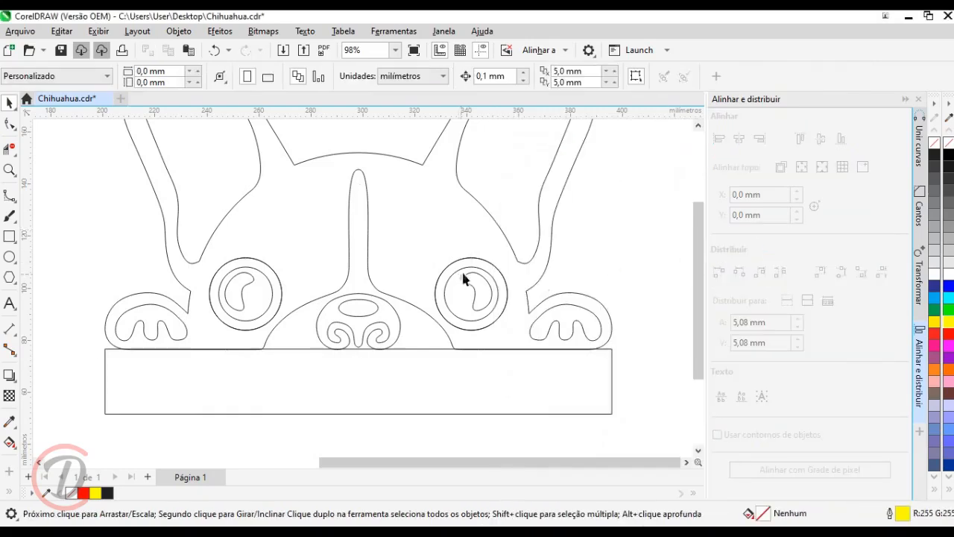
# - Delete the duplicate outer circles that lie over the outlines of both eyes
pyautogui.click(489, 267)
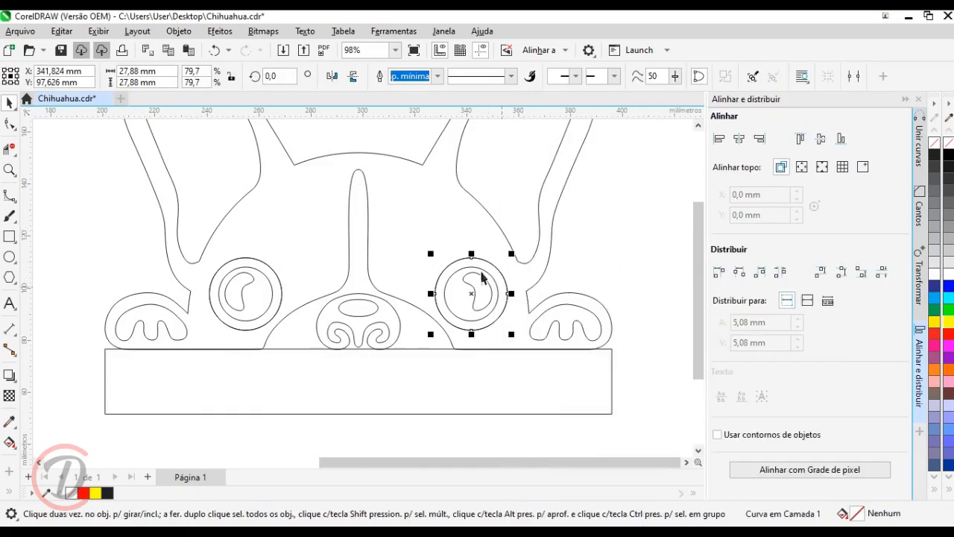
pyautogui.scroll(2, 469, 294)
pyautogui.click(368, 277)
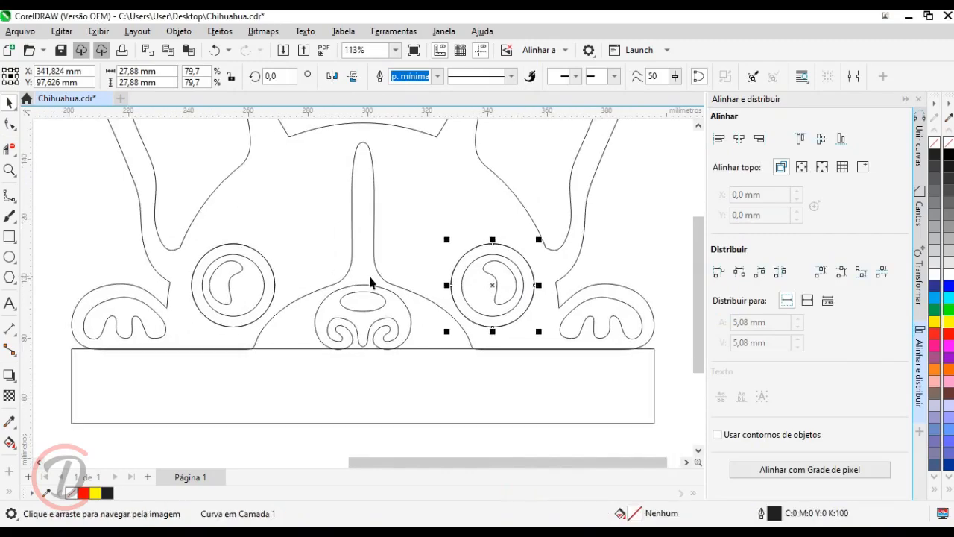
pyautogui.click(249, 254)
pyautogui.click(234, 320)
# - Nudge the dog's nose down 0.3 mm so its underside overlaps the rectangle's upper edge
pyautogui.scroll(-4, 272, 294)
pyautogui.moveTo(369, 226); pyautogui.dragTo(333, 216)
pyautogui.scroll(-1, 345, 258)
pyautogui.scroll(2, 230, 293)
pyautogui.moveTo(404, 343); pyautogui.dragTo(404, 327)
pyautogui.scroll(6, 366, 298)
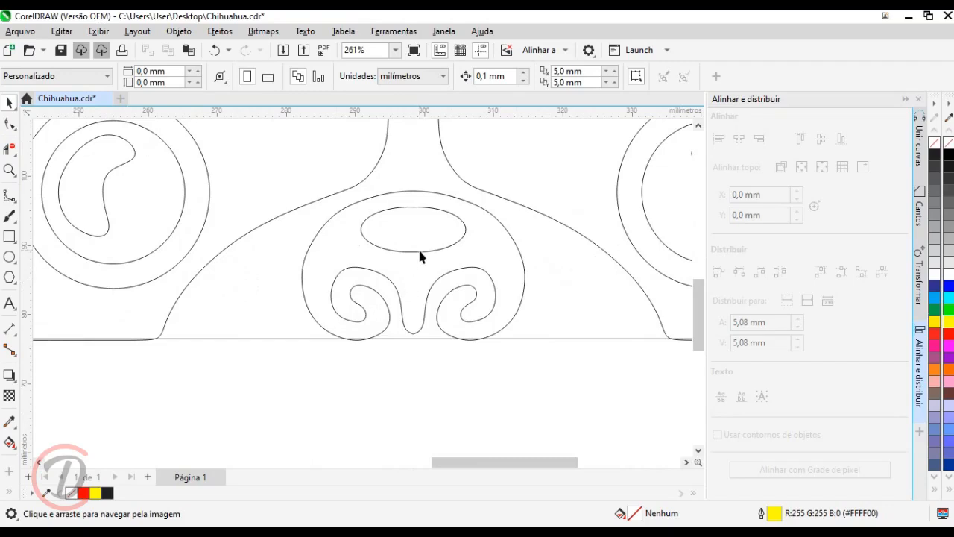
pyautogui.scroll(1, 415, 275)
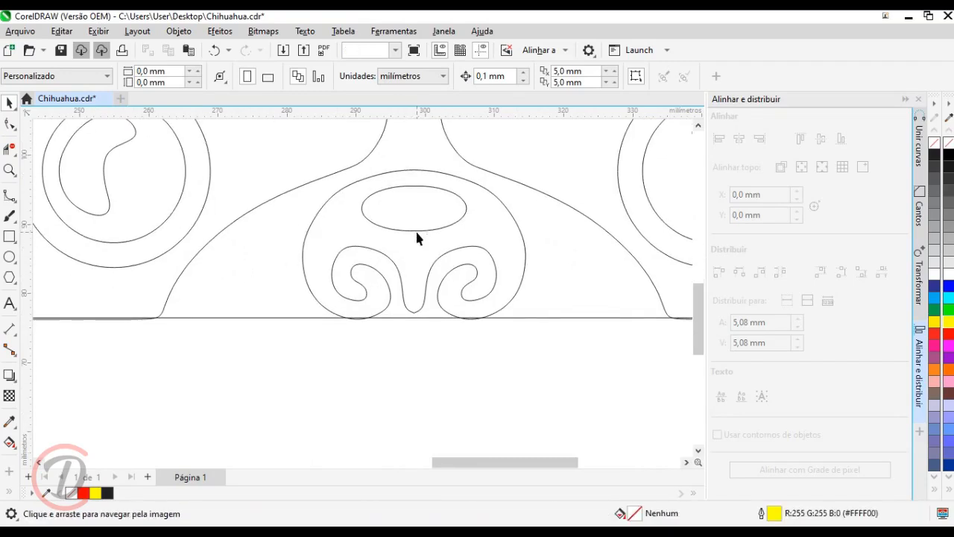
pyautogui.click(415, 233)
pyautogui.press('Down')
pyautogui.press('Down')
pyautogui.press('Down')
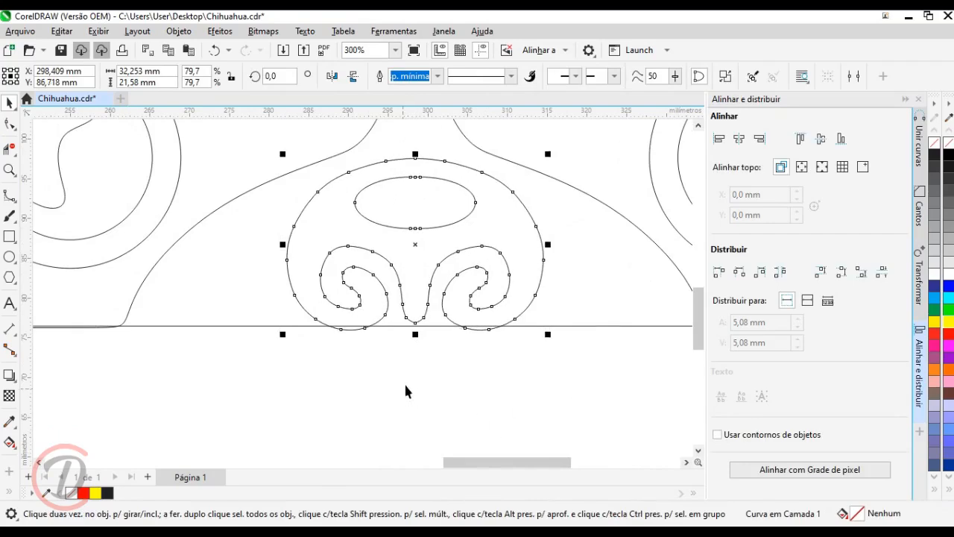
# - Weld the dog outline, the nose and the base rectangle into a single shape, and deselect it
pyautogui.moveTo(420, 340); pyautogui.dragTo(425, 313)
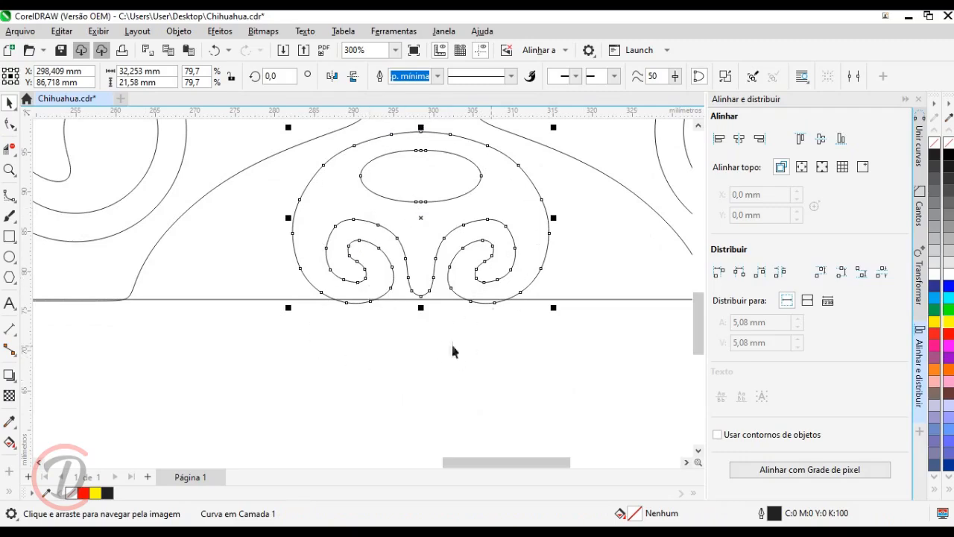
pyautogui.scroll(-5, 474, 280)
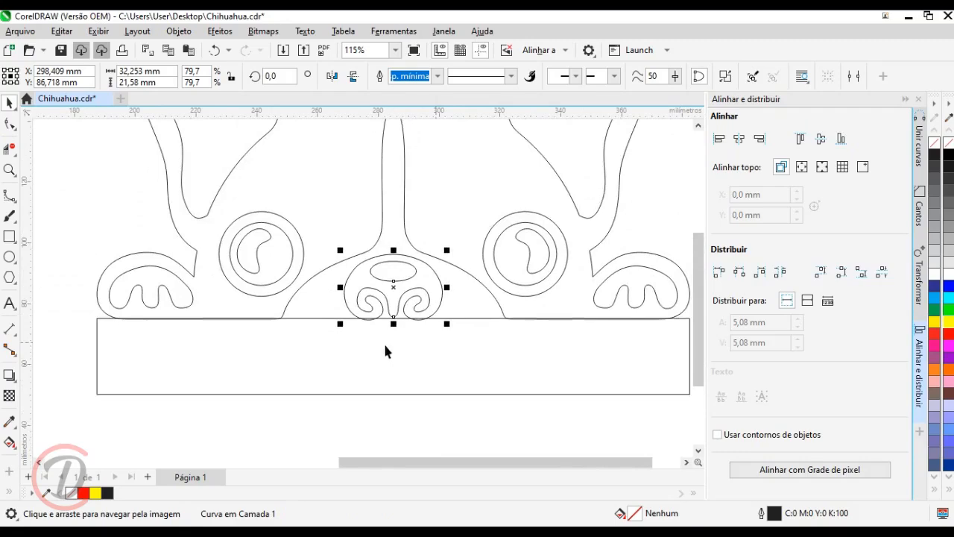
pyautogui.scroll(-2, 372, 248)
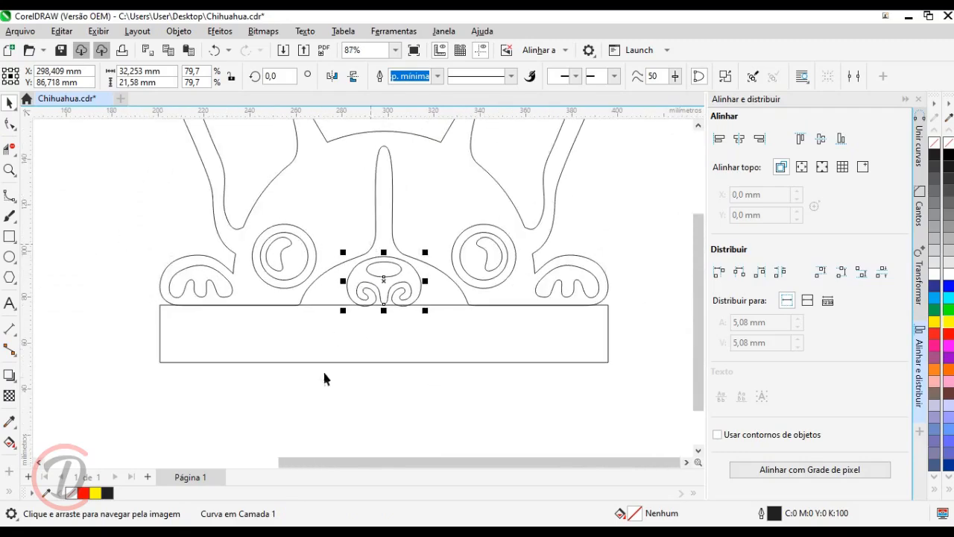
pyautogui.click(325, 196)
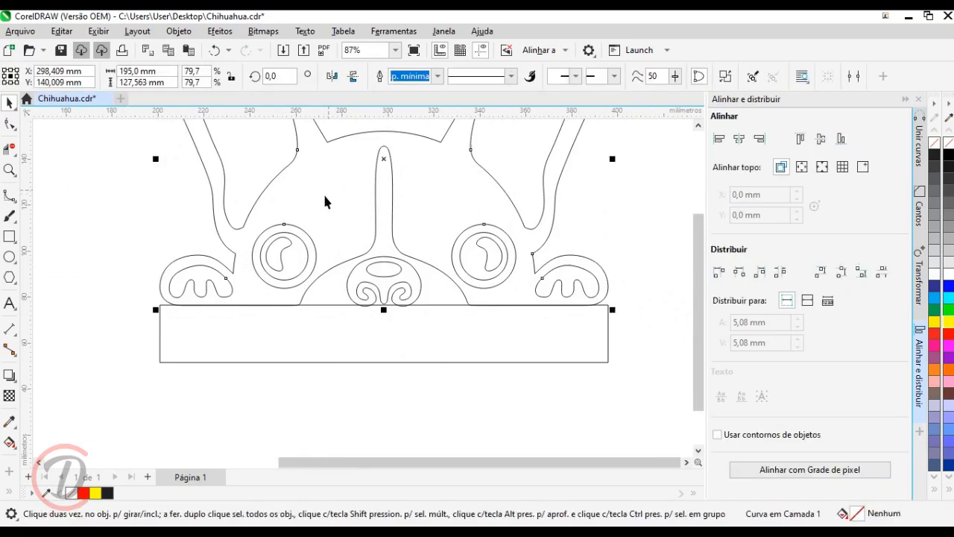
pyautogui.keyDown('shift'); pyautogui.click(421, 284); pyautogui.keyUp('shift')
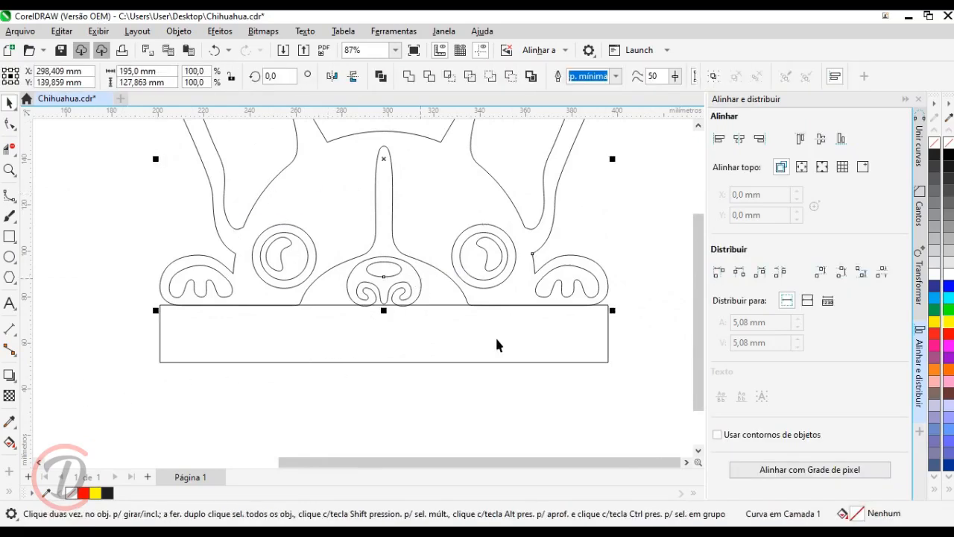
pyautogui.keyDown('shift'); pyautogui.click(491, 361); pyautogui.keyUp('shift')
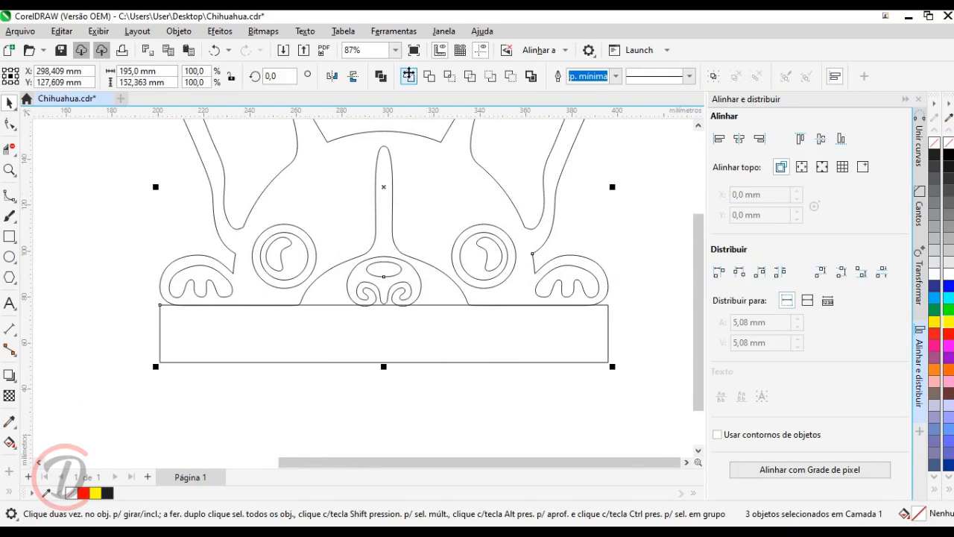
pyautogui.click(409, 76)
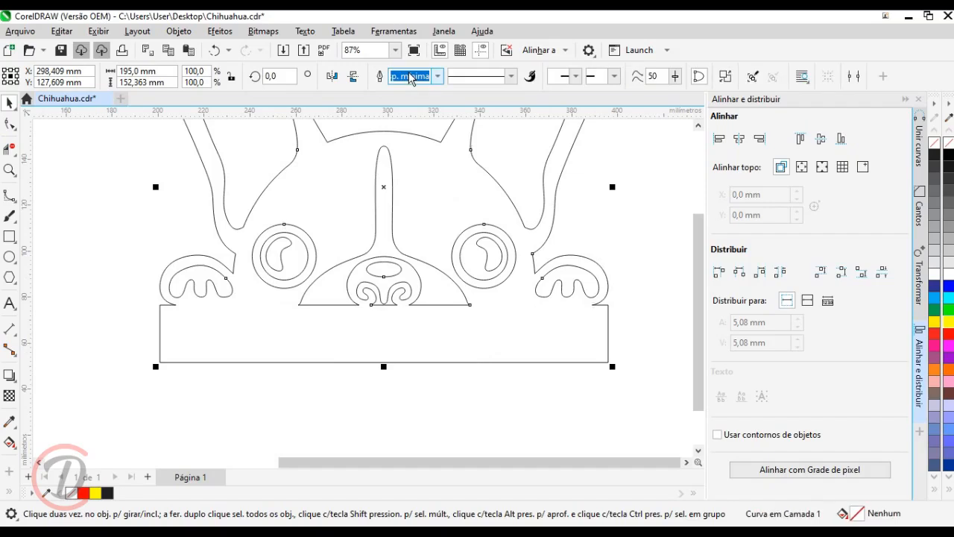
pyautogui.click(412, 407)
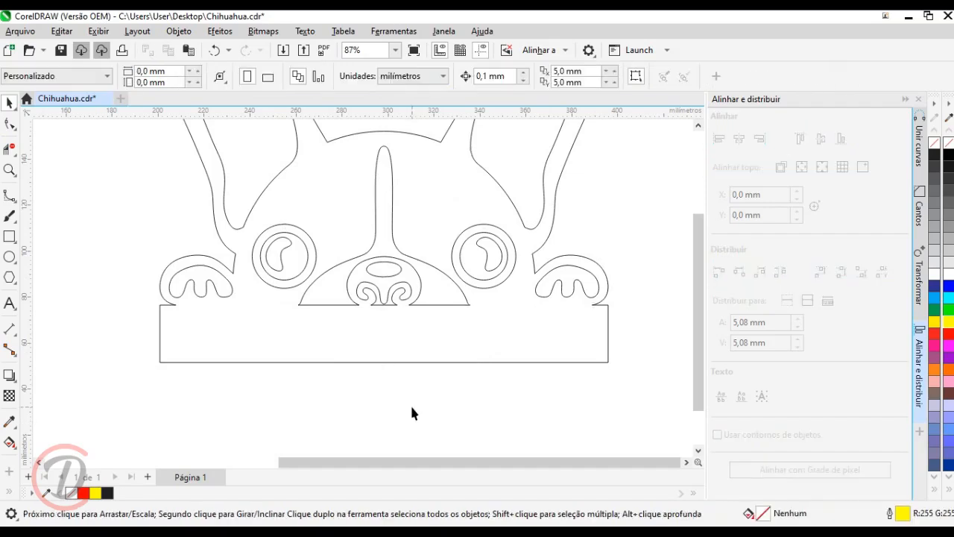
# - Fill the welded dog-and-base shape and both pupils with black, and deselect them
pyautogui.click(488, 336)
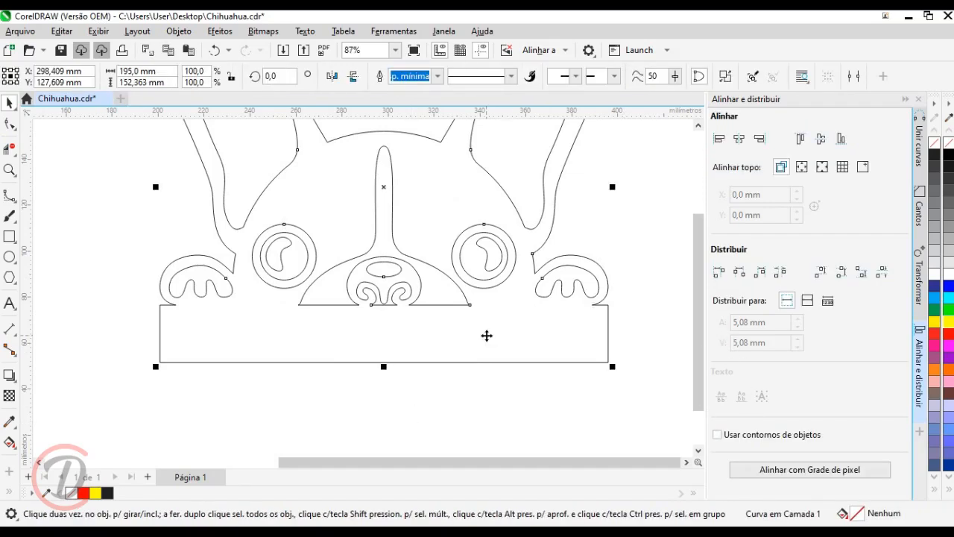
pyautogui.click(934, 154)
pyautogui.click(454, 296)
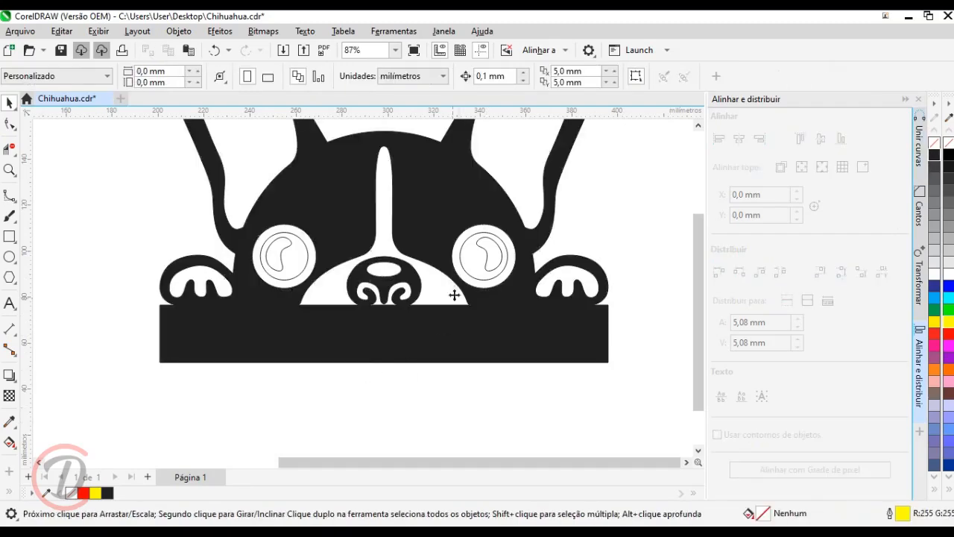
pyautogui.click(478, 268)
pyautogui.keyDown('shift'); pyautogui.click(310, 258); pyautogui.keyUp('shift')
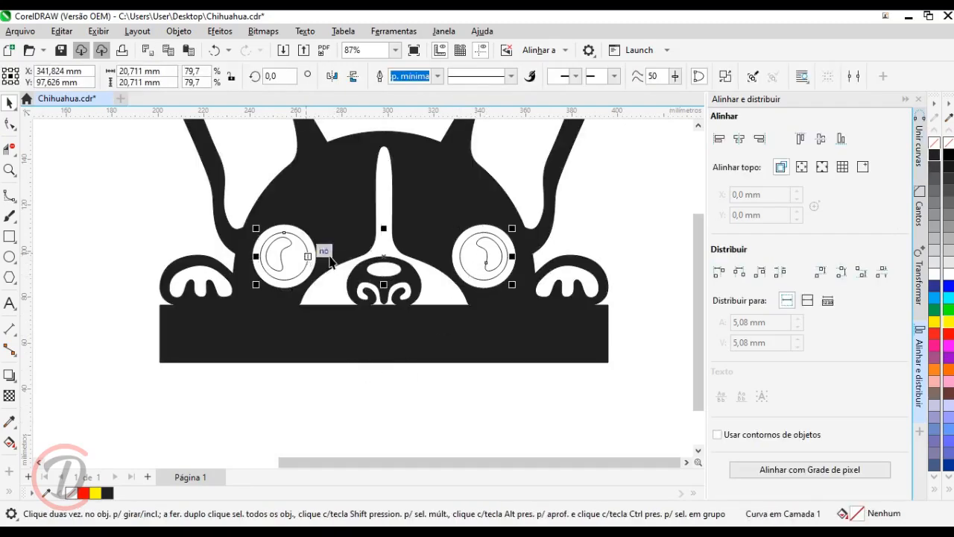
pyautogui.click(935, 158)
pyautogui.click(644, 222)
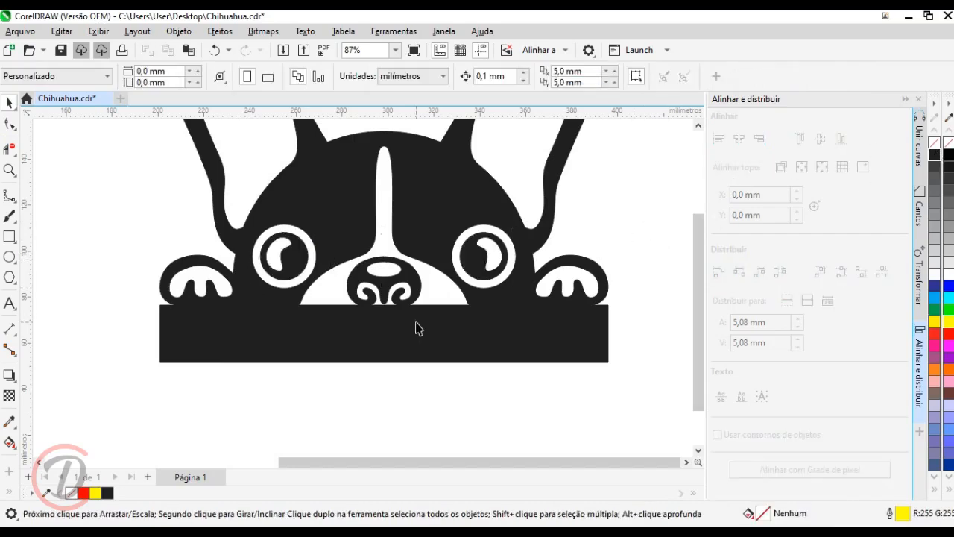
# - Remove the fill from the entire dog-and-base drawing, including the pupils
pyautogui.scroll(-2, 417, 328)
pyautogui.moveTo(571, 400); pyautogui.dragTo(168, 118)
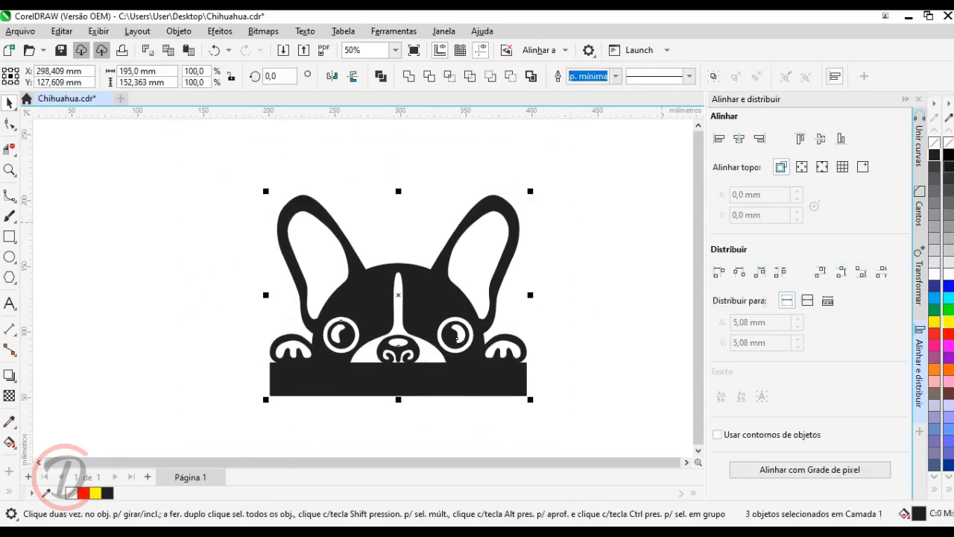
pyautogui.click(932, 148)
# - Round the two lower corners of the base with a 6 mm fillet
pyautogui.scroll(2, 380, 317)
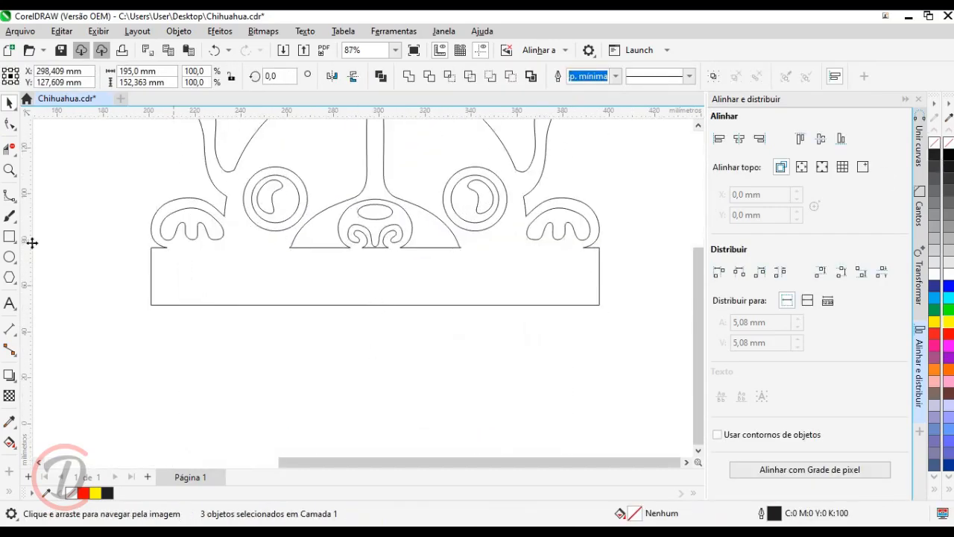
pyautogui.press('Escape')
pyautogui.click(11, 126)
pyautogui.click(173, 275)
pyautogui.moveTo(622, 329); pyautogui.dragTo(130, 283)
pyautogui.click(916, 213)
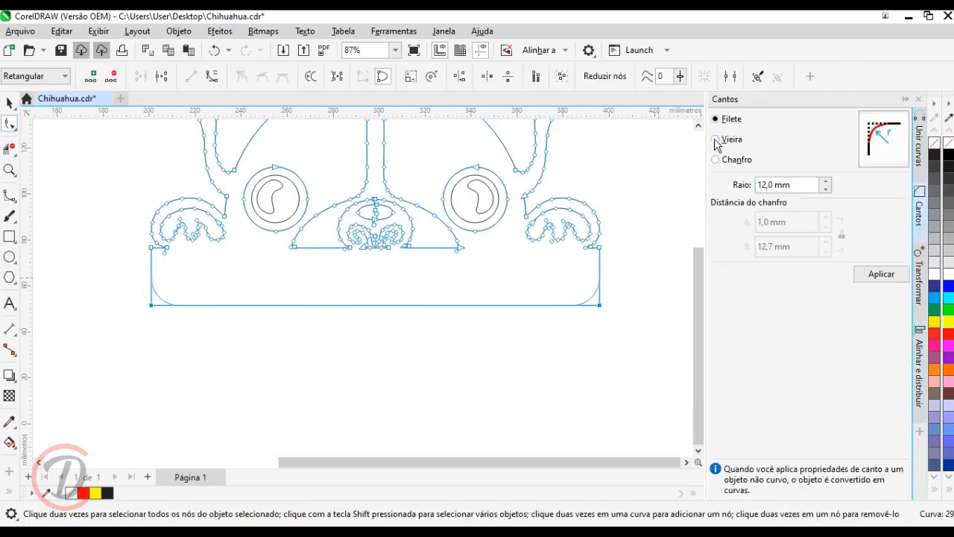
pyautogui.write('6')
pyautogui.press('Return')
pyautogui.click(10, 104)
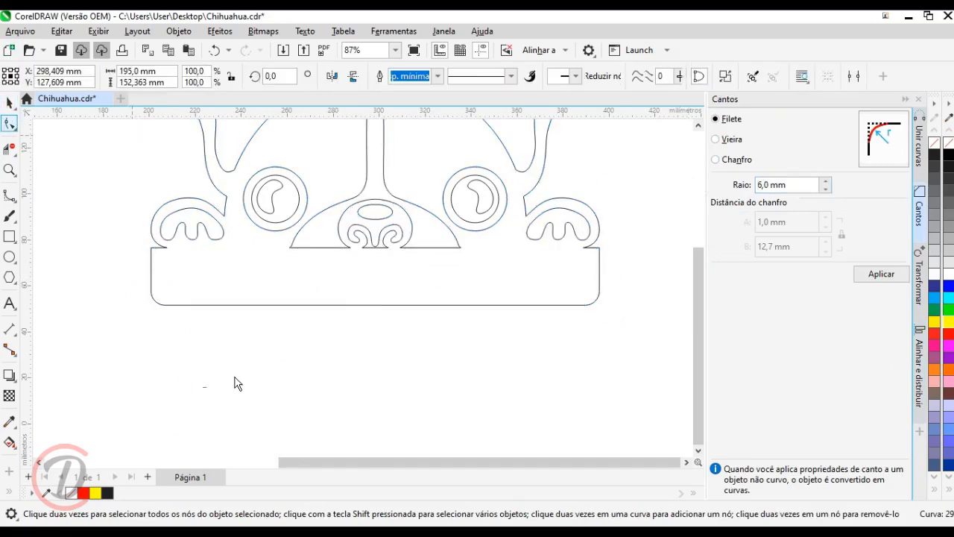
# - Round the two upper corners of the base with a 3 mm fillet
pyautogui.scroll(1, 459, 289)
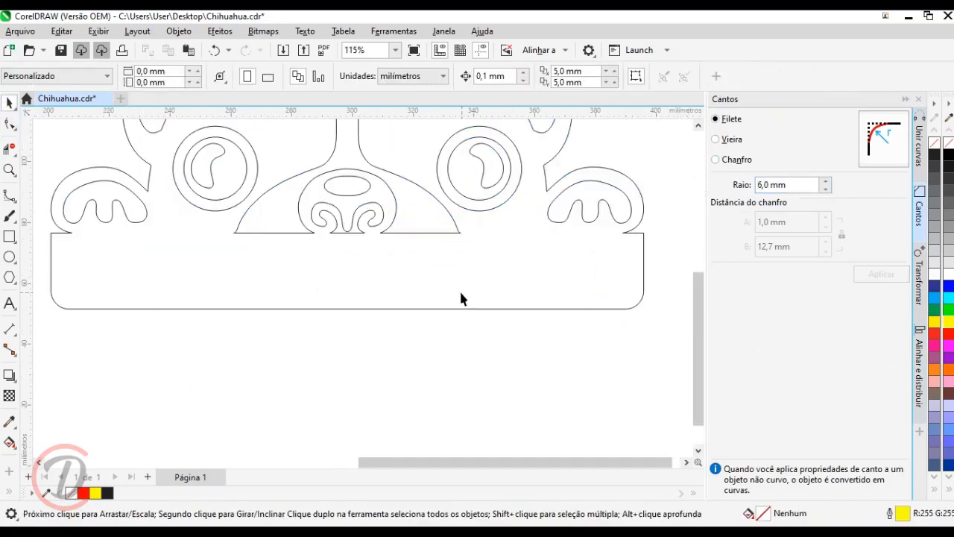
pyautogui.click(10, 124)
pyautogui.moveTo(97, 258); pyautogui.dragTo(99, 261)
pyautogui.moveTo(216, 302); pyautogui.dragTo(129, 304)
pyautogui.moveTo(625, 277); pyautogui.dragTo(599, 252)
pyautogui.moveTo(791, 185); pyautogui.dragTo(685, 187)
pyautogui.write('3')
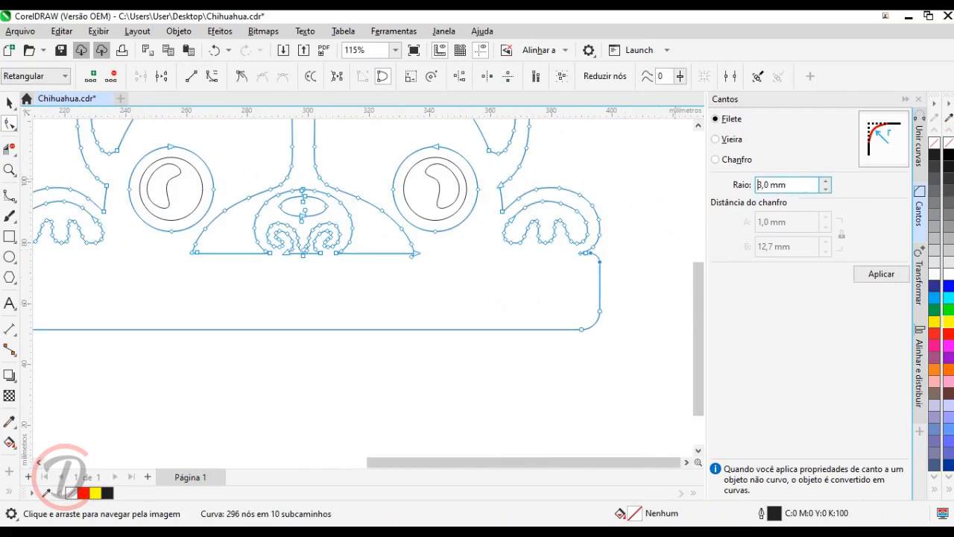
pyautogui.click(10, 103)
pyautogui.moveTo(477, 463); pyautogui.dragTo(464, 463)
pyautogui.scroll(-1, 594, 341)
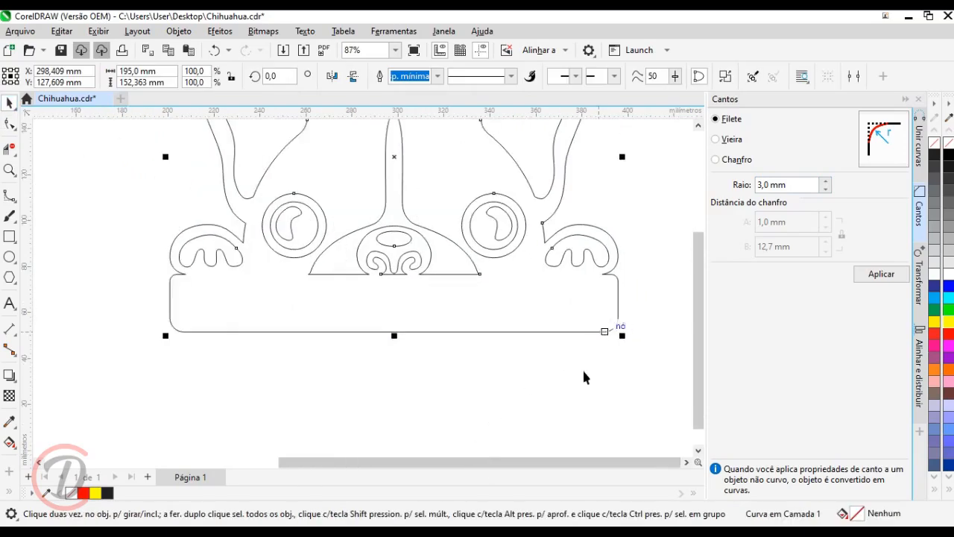
# - Draw a small circle below the base and set its diameter to 0.5 mm
pyautogui.click(9, 256)
pyautogui.scroll(1, 426, 363)
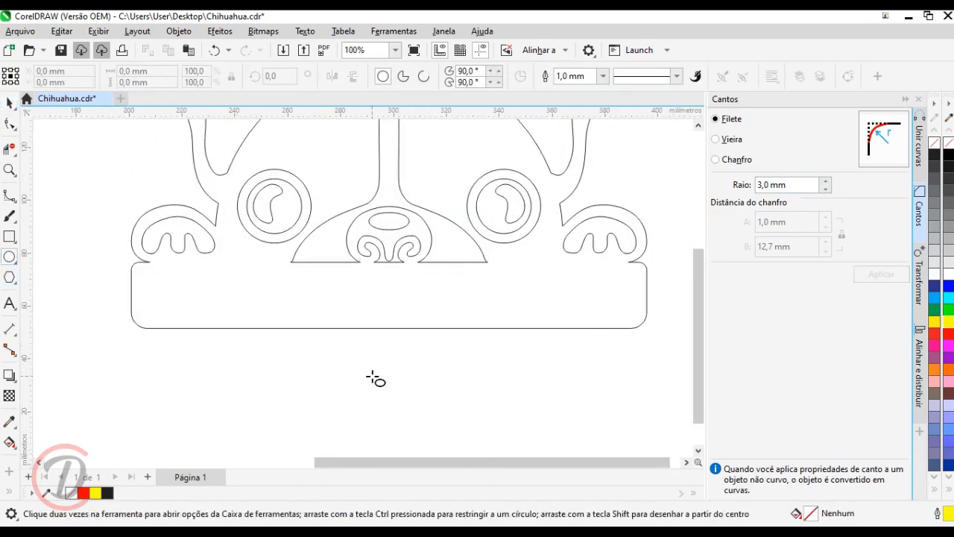
pyautogui.moveTo(375, 367); pyautogui.dragTo(382, 374)
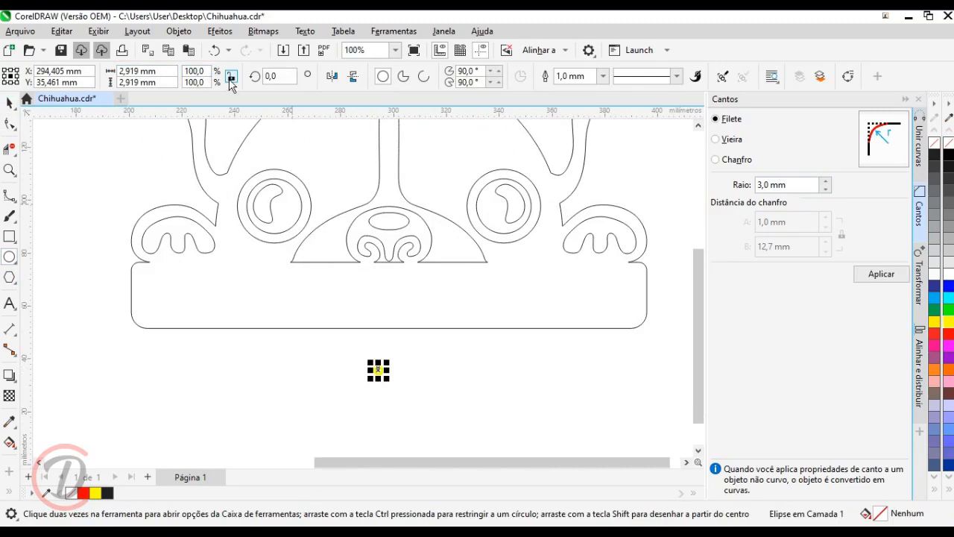
pyautogui.click(142, 71)
pyautogui.write(',5')
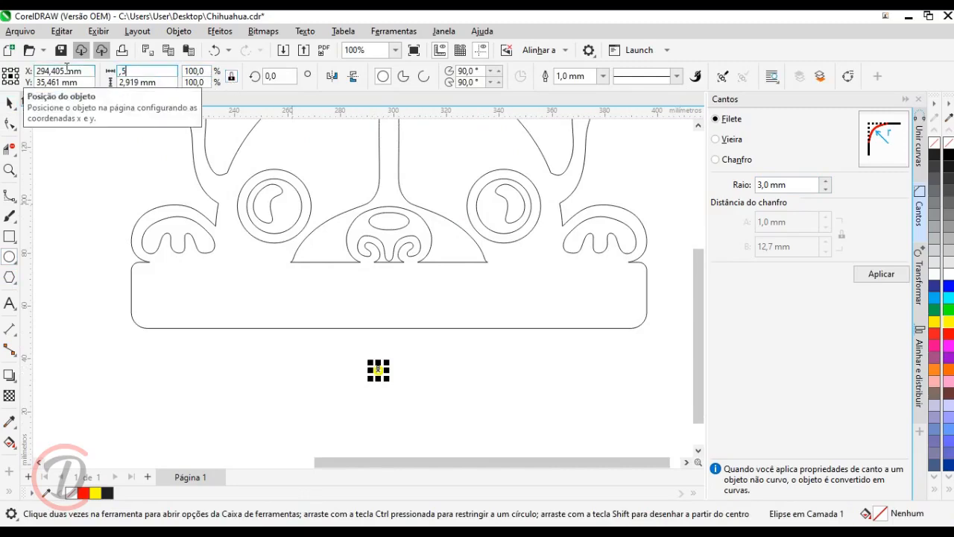
pyautogui.press('Return')
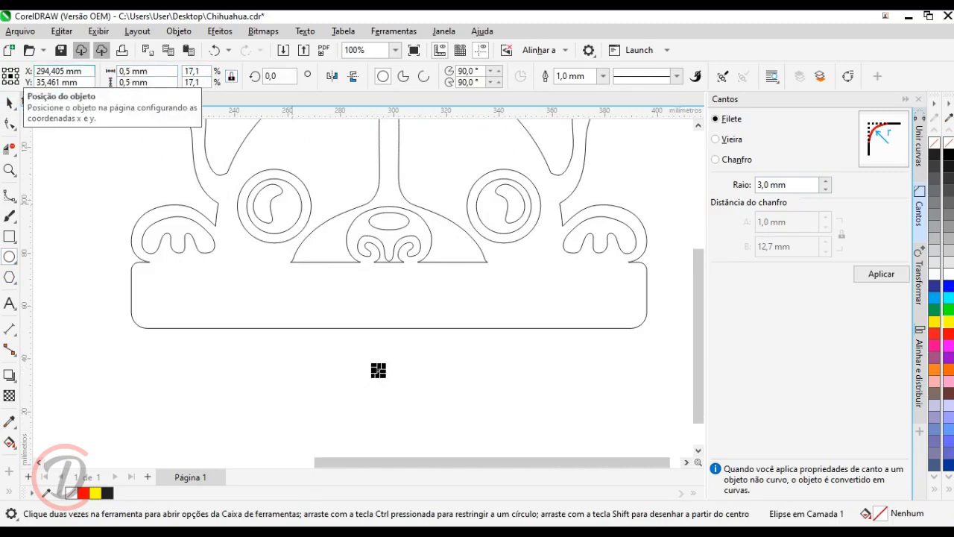
pyautogui.click(8, 106)
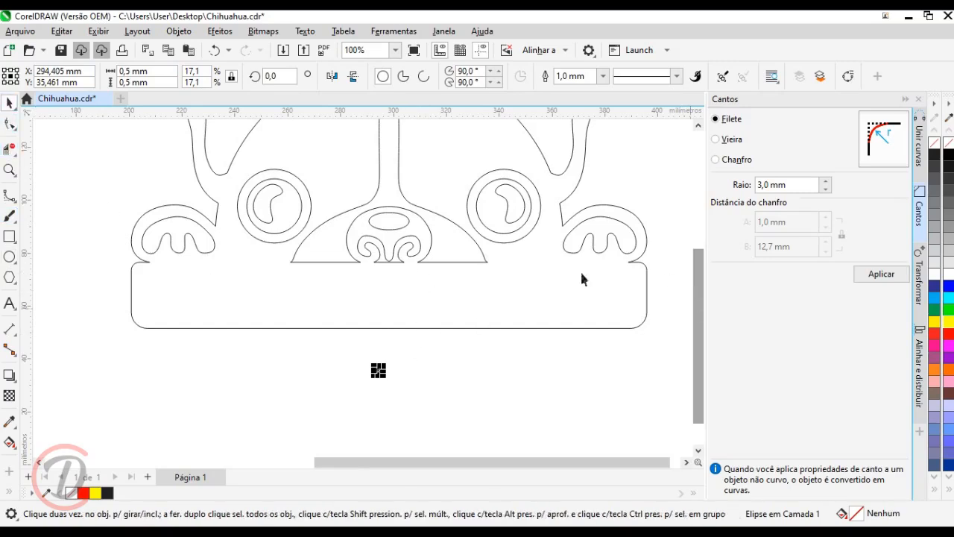
# - Draw a vertical guide line through the middle of the base, from its upper edge to its lower edge
pyautogui.click(13, 205)
pyautogui.click(67, 209)
pyautogui.moveTo(390, 262); pyautogui.dragTo(390, 329)
pyautogui.click(9, 102)
# - Centre the 0.5 mm circle horizontally and vertically on the guide line
pyautogui.moveTo(456, 409); pyautogui.dragTo(333, 350)
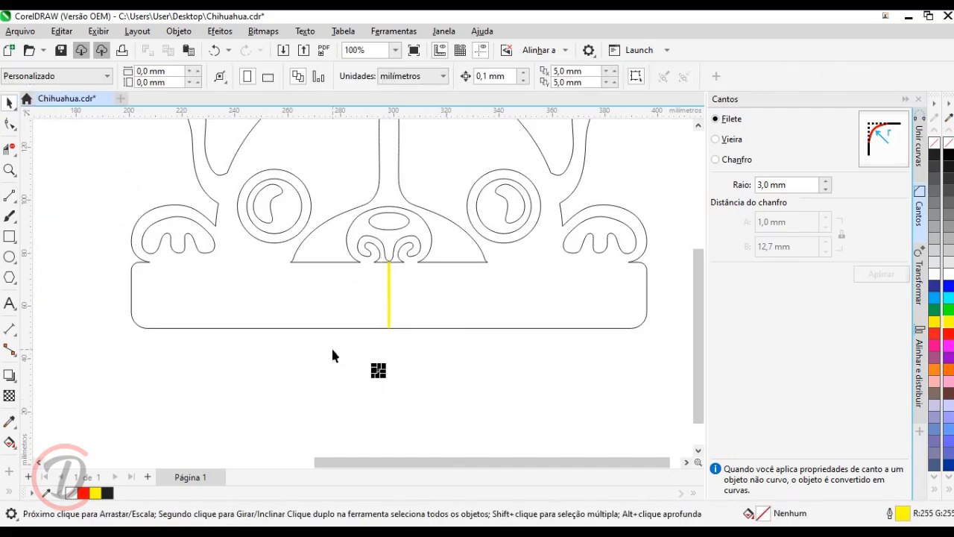
pyautogui.keyDown('shift'); pyautogui.click(388, 291); pyautogui.keyUp('shift')
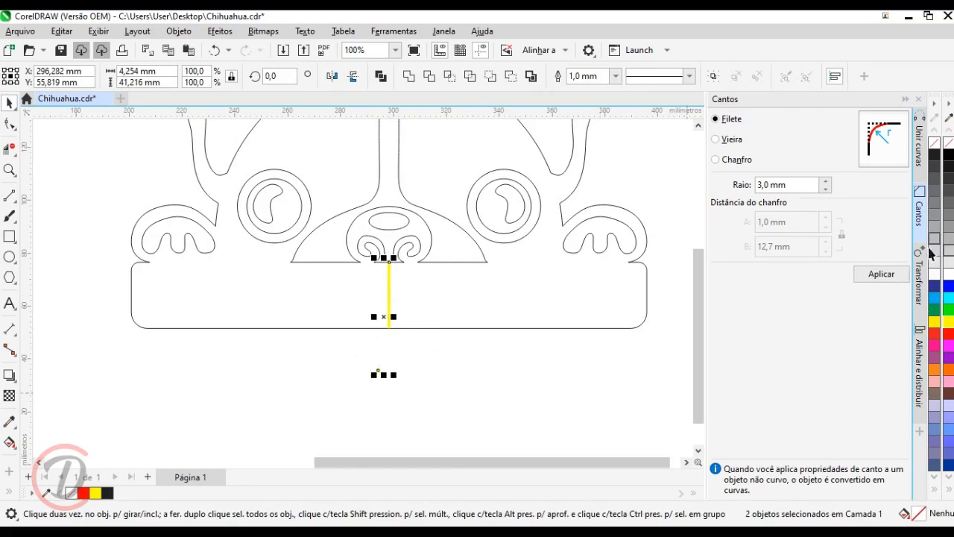
pyautogui.click(920, 373)
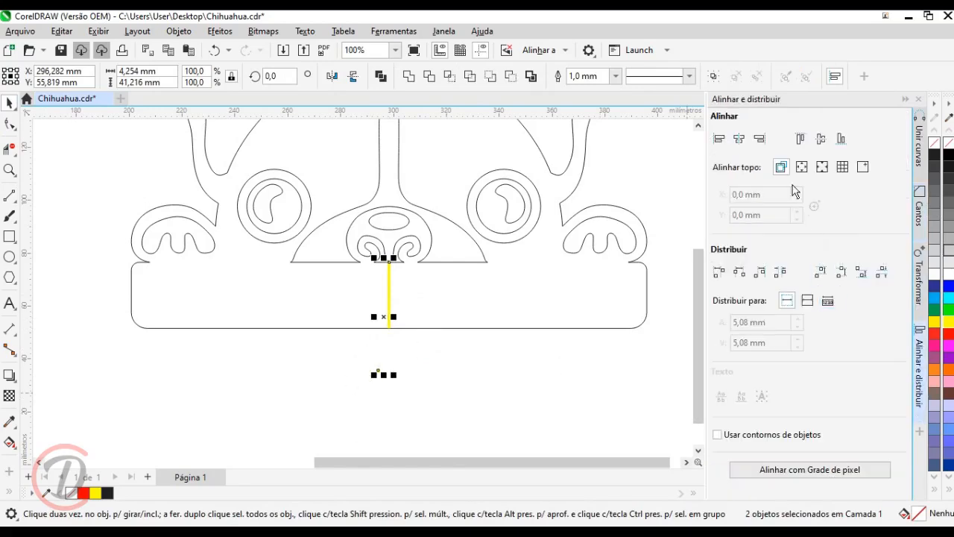
pyautogui.click(739, 138)
pyautogui.click(820, 137)
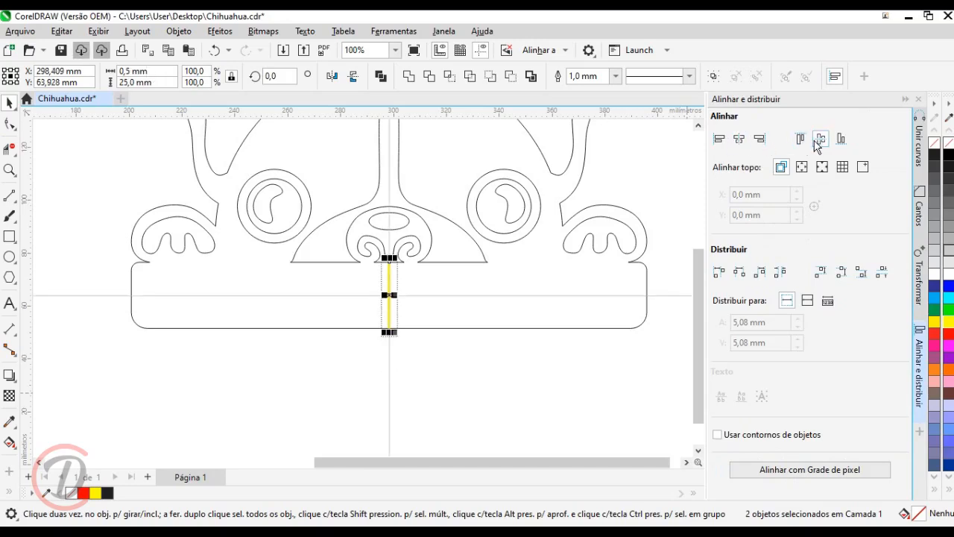
# - Delete the vertical guide line in the middle of the base, keeping the small circle
pyautogui.click(495, 369)
pyautogui.click(392, 319)
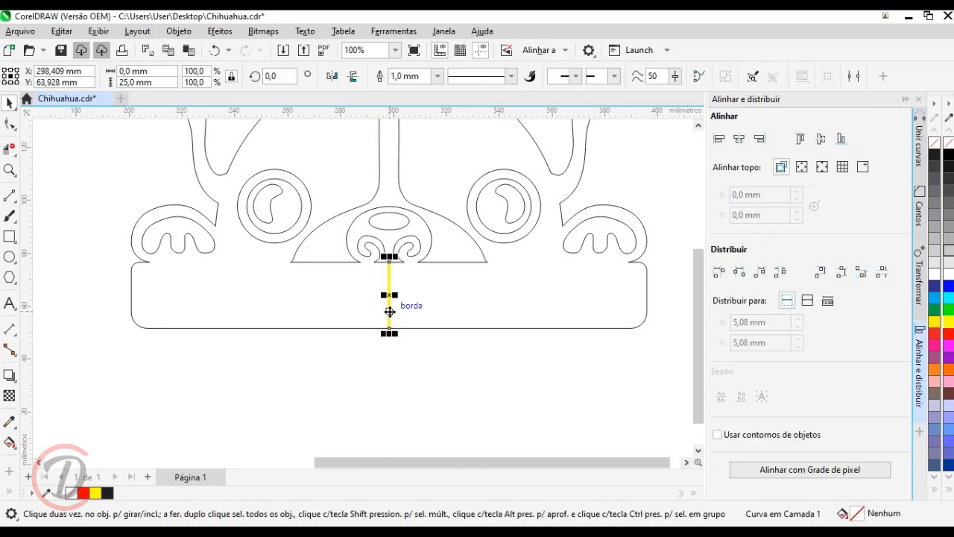
pyautogui.press('Delete')
pyautogui.scroll(3, 402, 305)
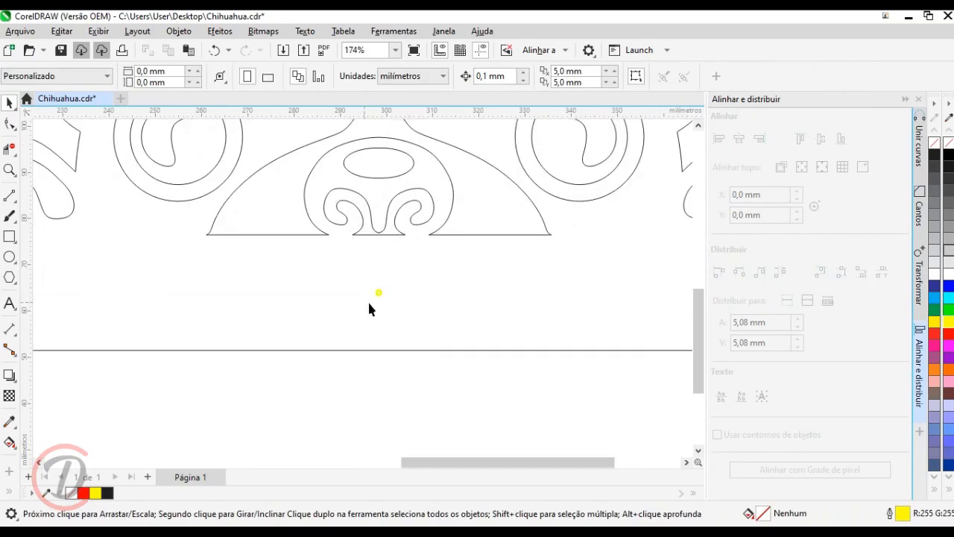
pyautogui.scroll(-3, 390, 304)
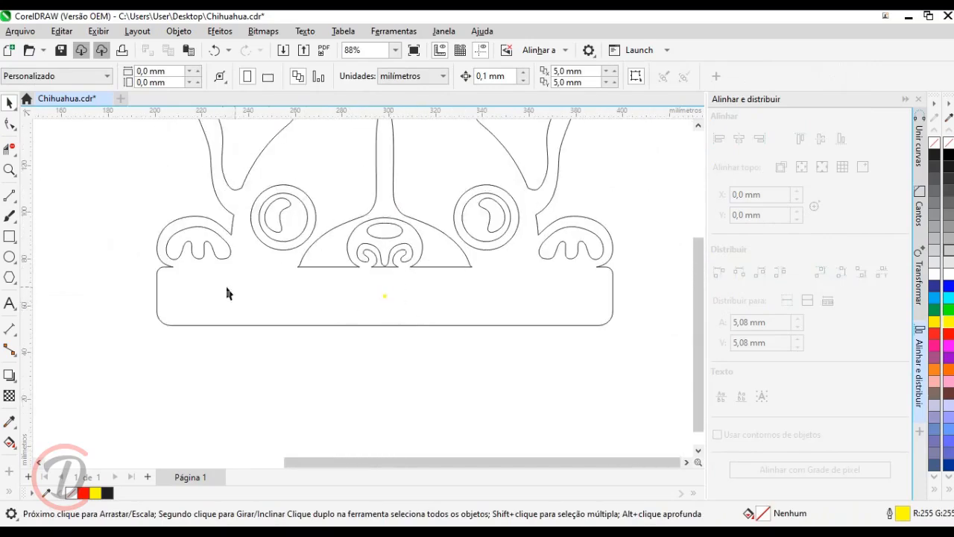
# - Make two copies of the centre circle with a relative offset of 40 mm in X and 0 mm in Y
pyautogui.moveTo(400, 339); pyautogui.dragTo(389, 351)
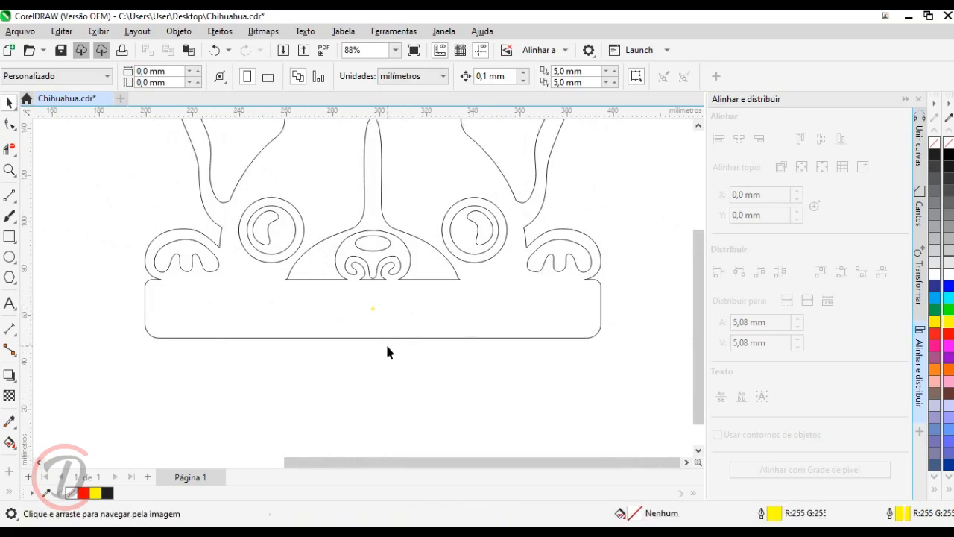
pyautogui.press('space')
pyautogui.click(315, 280)
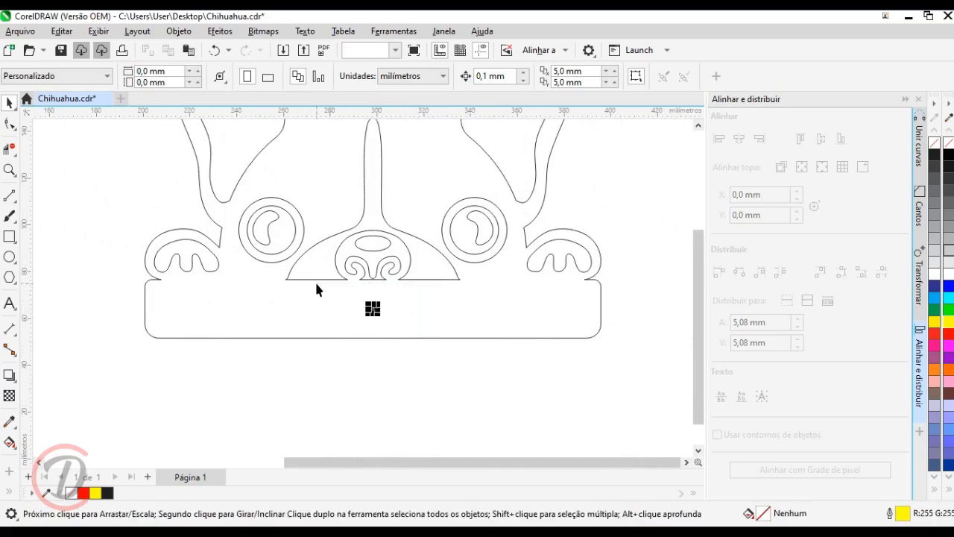
pyautogui.click(919, 278)
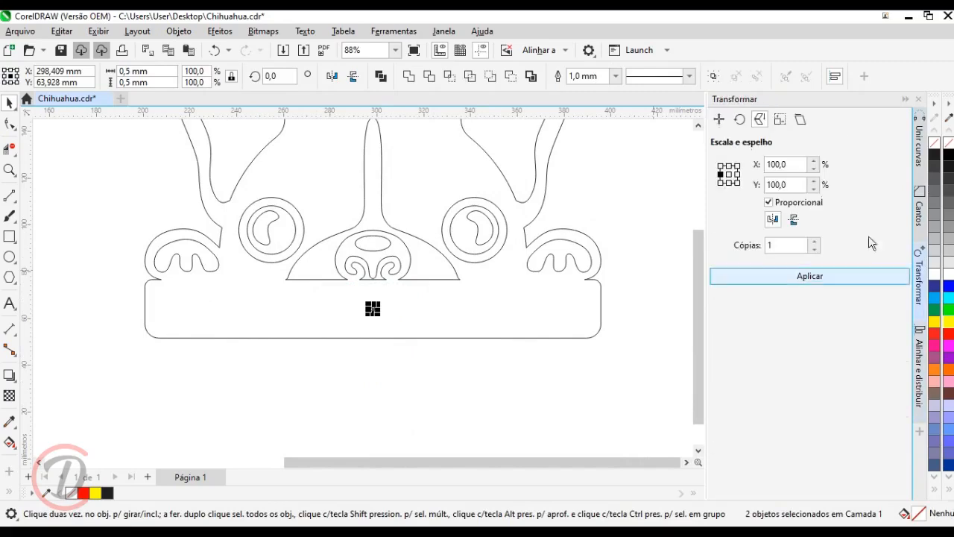
pyautogui.click(719, 120)
pyautogui.click(807, 164)
pyautogui.write('40')
pyautogui.press('Tab')
pyautogui.click(789, 226)
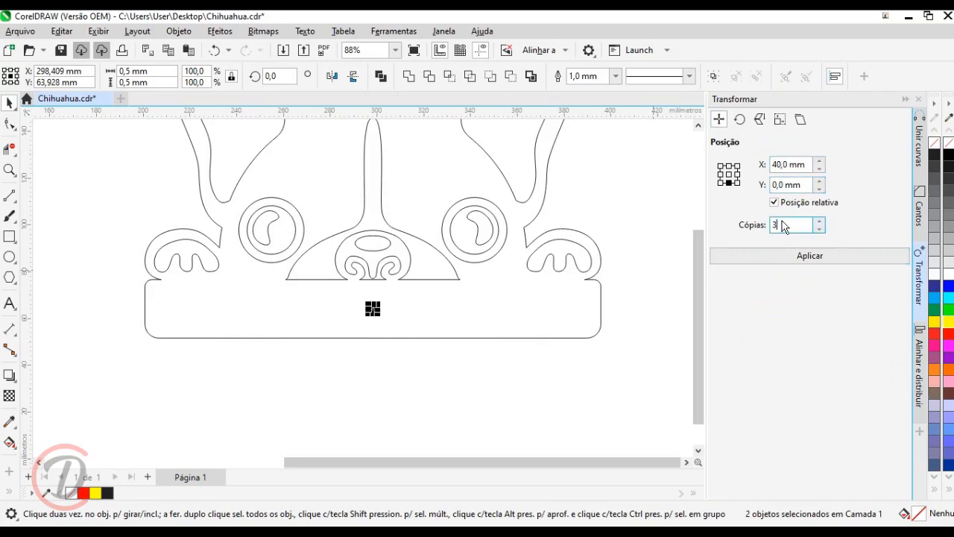
pyautogui.write('2')
pyautogui.click(775, 255)
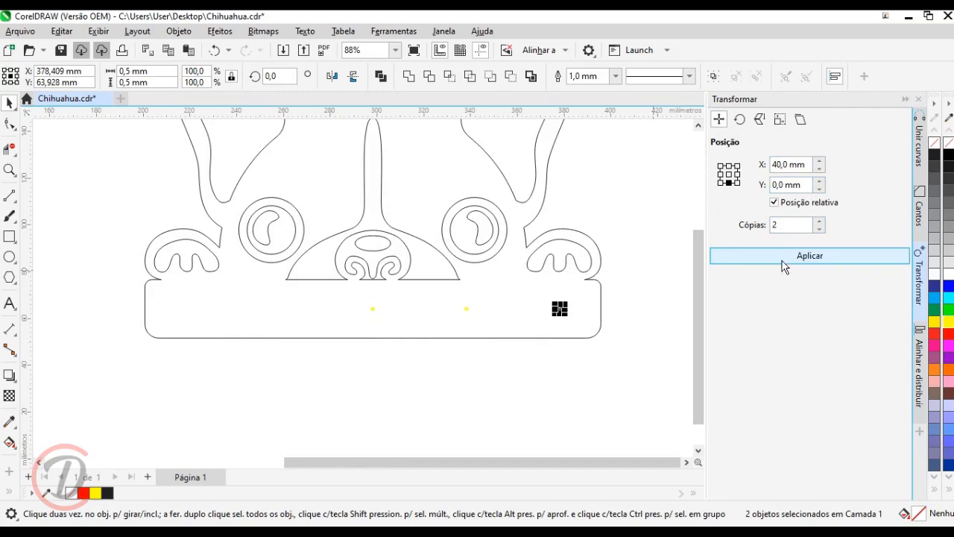
# - Make two copies of the centre circle on the other side, with a relative X offset of -40 mm
pyautogui.click(774, 166)
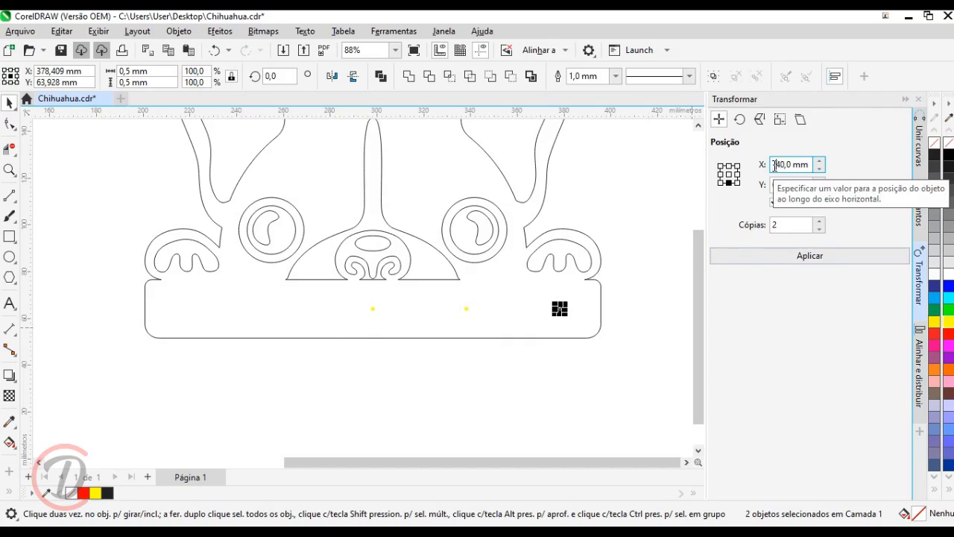
pyautogui.write('-')
pyautogui.press('Tab')
pyautogui.press('Return')
pyautogui.click(816, 256)
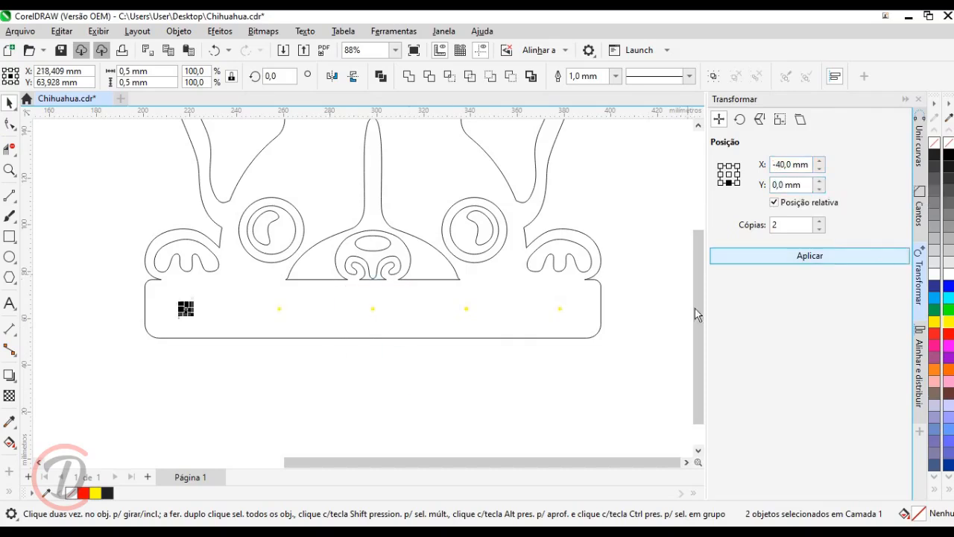
# - Combine all the small circles with the dog-and-base shape into one curve
pyautogui.moveTo(603, 366); pyautogui.dragTo(159, 290)
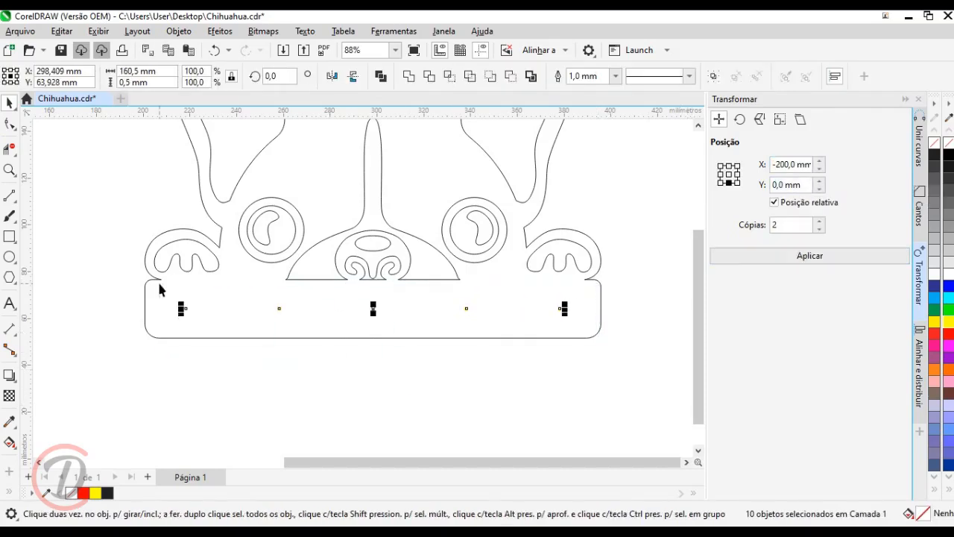
pyautogui.keyDown('shift'); pyautogui.click(152, 300); pyautogui.keyUp('shift')
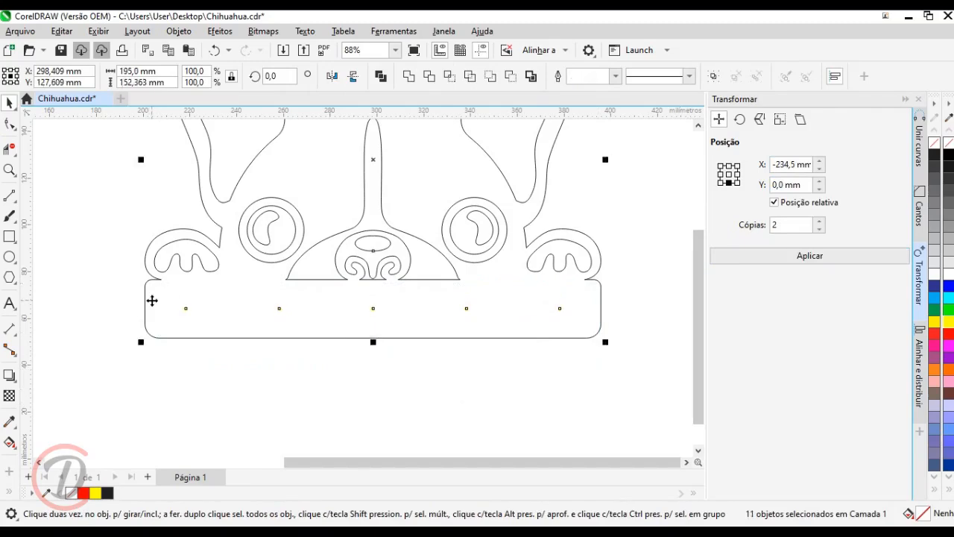
pyautogui.rightClick(152, 300)
pyautogui.click(199, 177)
# - Fill the combined dog-and-base shape and both pupils with black, and deselect them
pyautogui.scroll(-2, 373, 394)
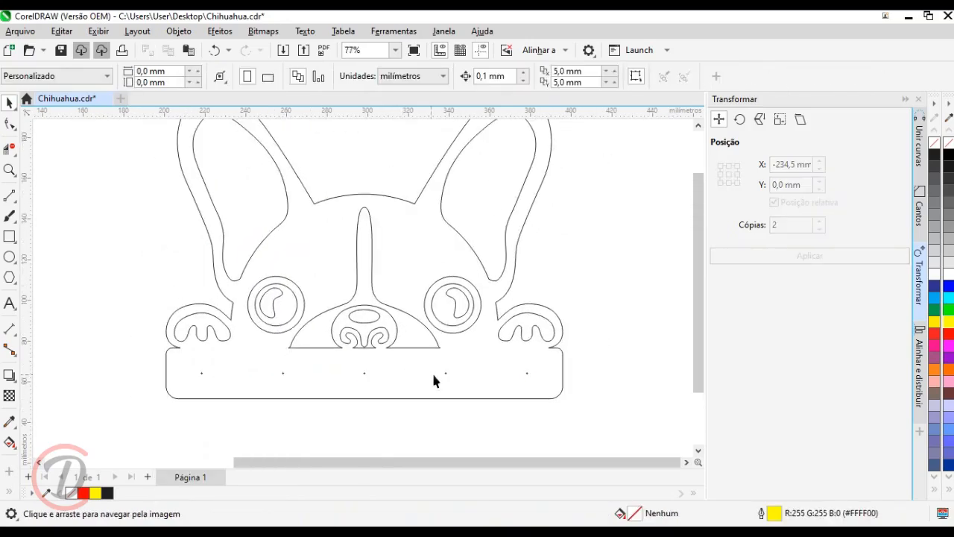
pyautogui.click(937, 158)
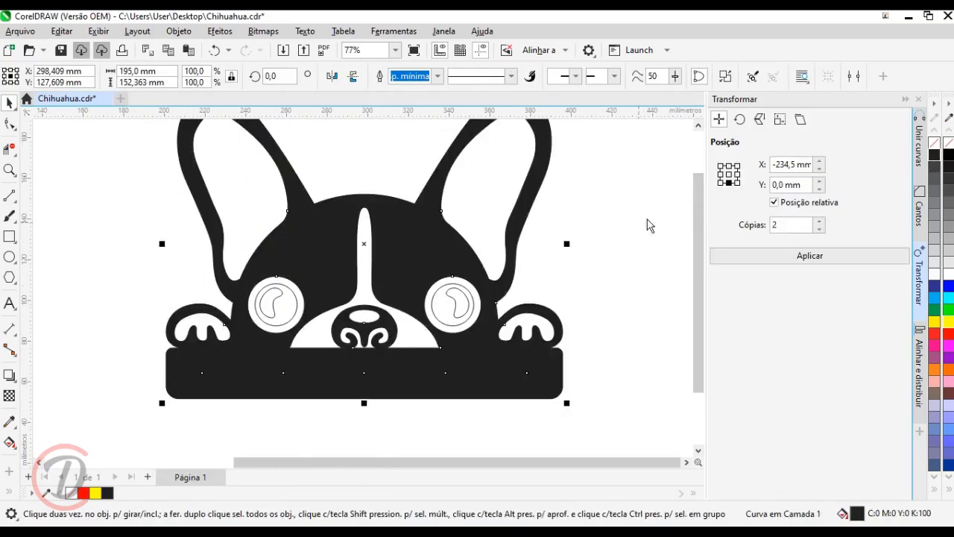
pyautogui.click(656, 214)
pyautogui.scroll(-1, 656, 214)
pyautogui.click(481, 301)
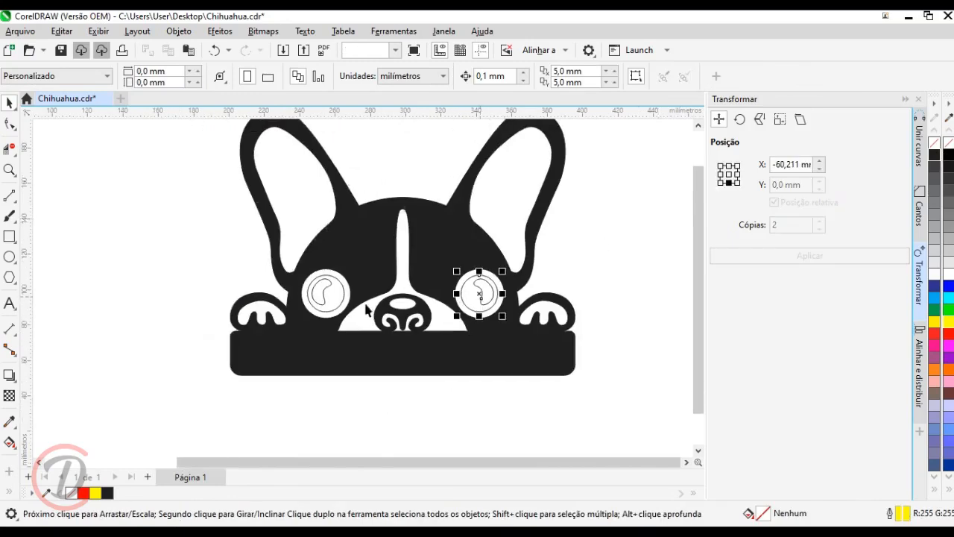
pyautogui.keyDown('shift'); pyautogui.click(345, 298); pyautogui.keyUp('shift')
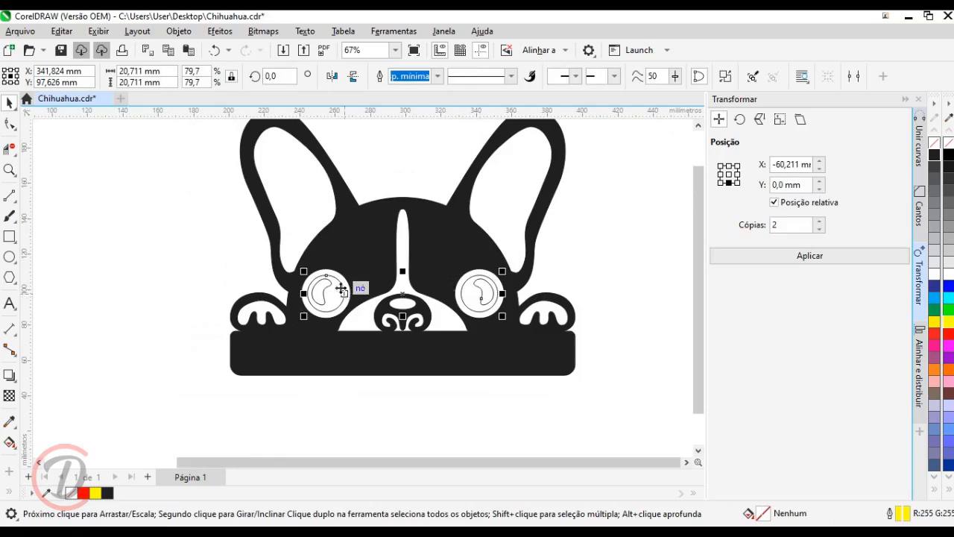
pyautogui.press('Escape')
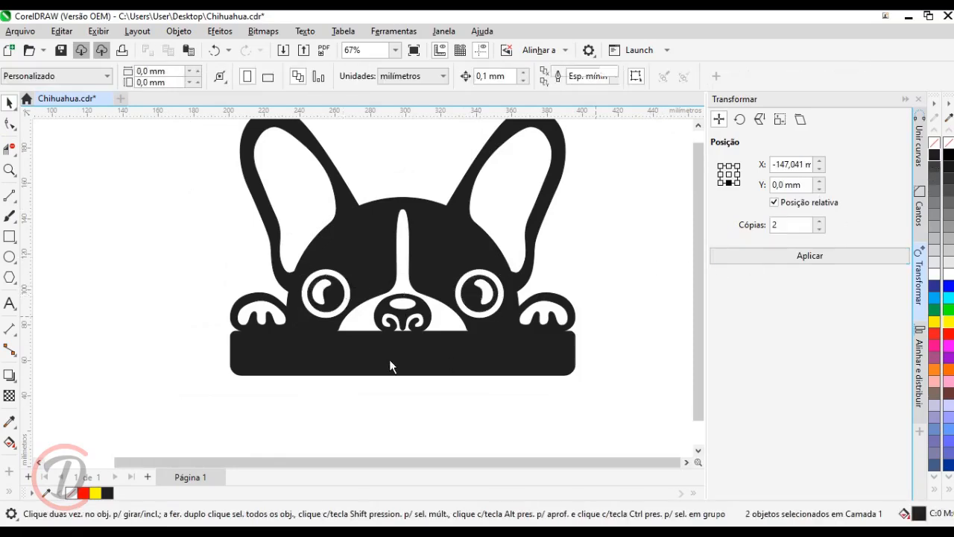
# - Remove the black fill from the dog-and-base shape, leaving the pupils filled, and deselect it
pyautogui.scroll(-5, 436, 339)
pyautogui.moveTo(438, 366); pyautogui.dragTo(388, 363)
pyautogui.scroll(1, 370, 338)
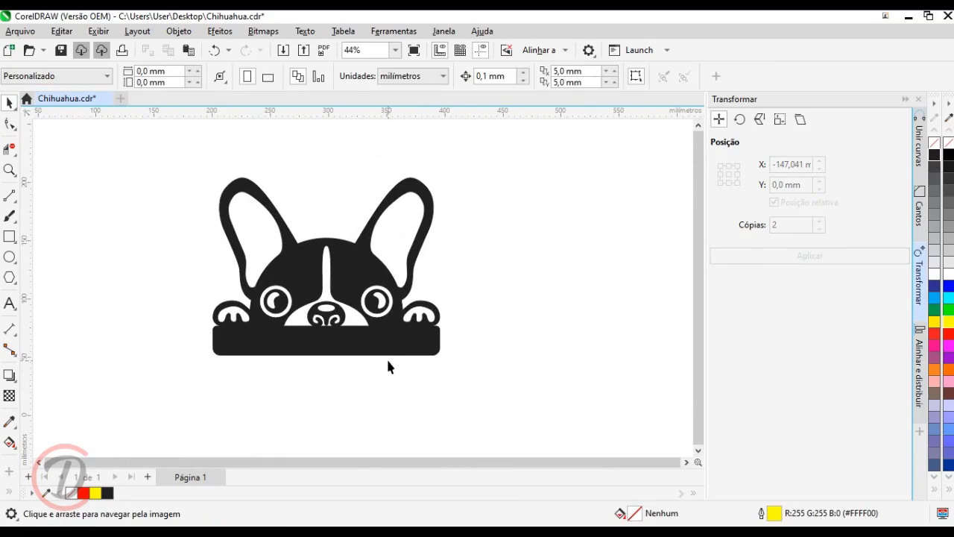
pyautogui.scroll(2, 294, 347)
pyautogui.moveTo(342, 369); pyautogui.dragTo(345, 385)
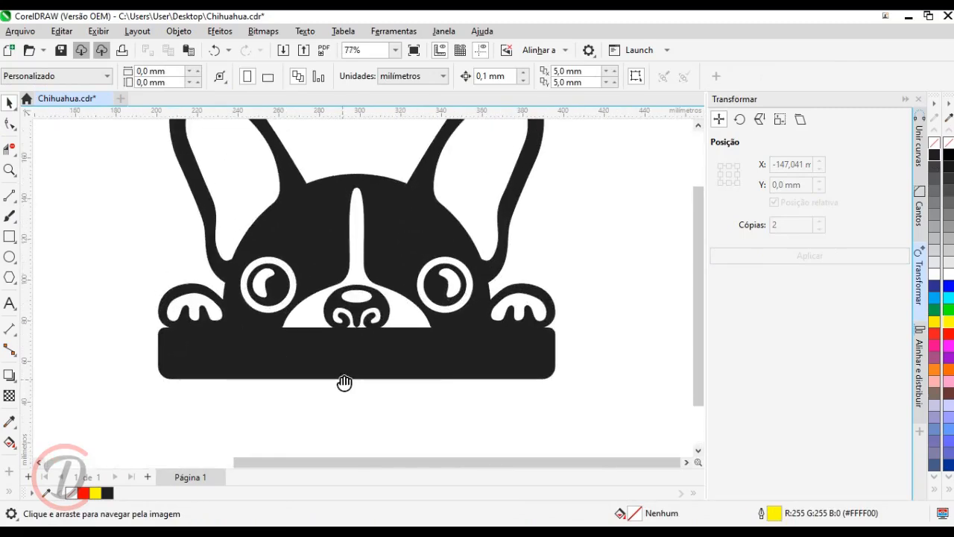
pyautogui.click(431, 367)
pyautogui.click(934, 142)
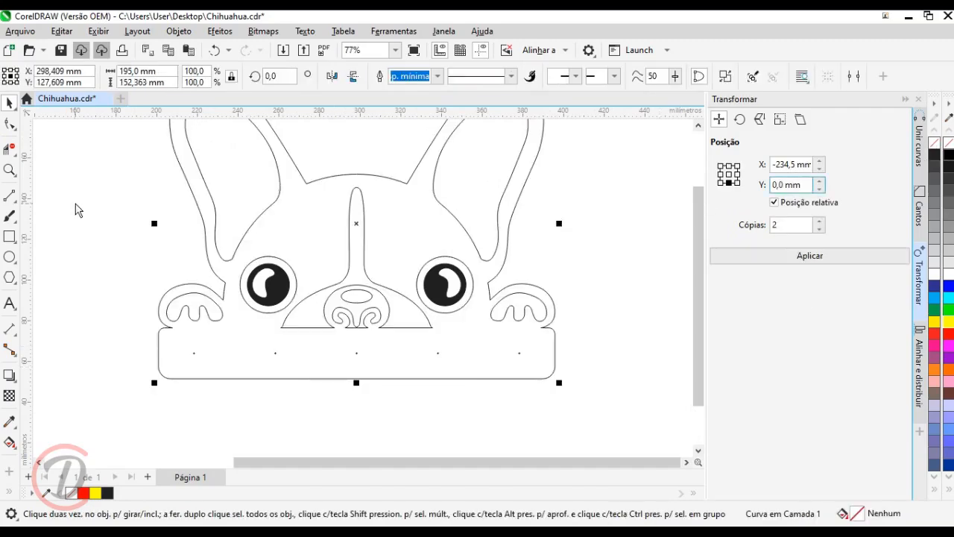
pyautogui.click(136, 207)
# - Draw a circle about 9.3 mm in diameter below the middle of the base and fill it with 10% black
pyautogui.press('F7')
pyautogui.scroll(2, 396, 403)
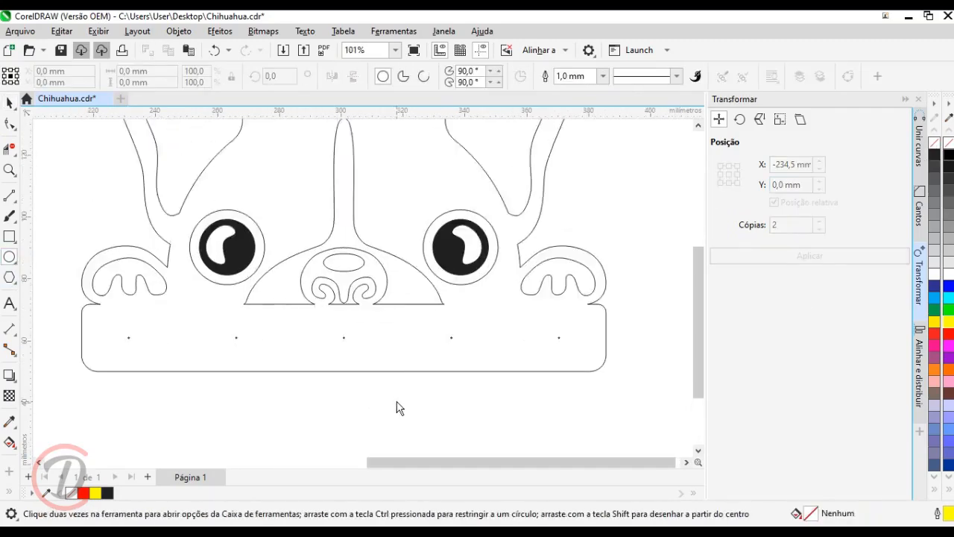
pyautogui.moveTo(322, 392); pyautogui.dragTo(351, 422)
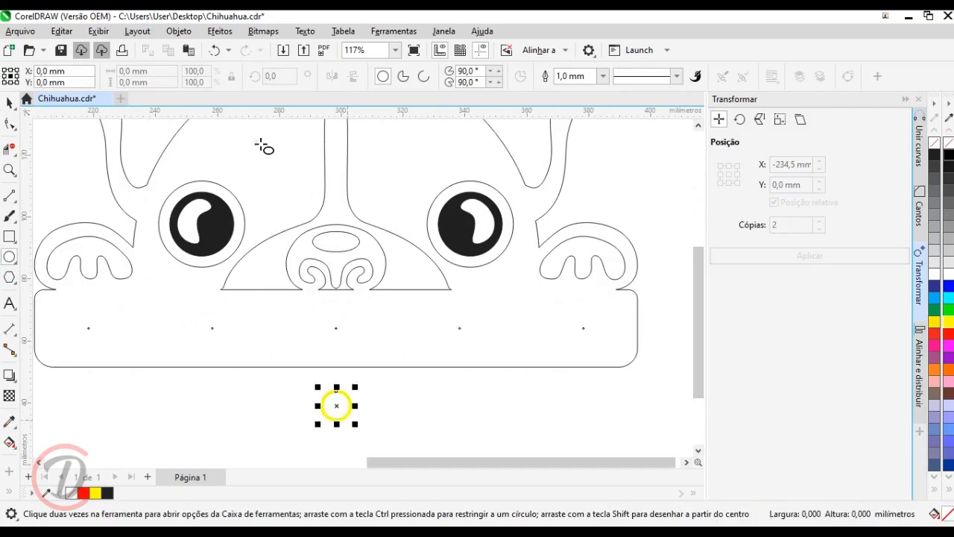
pyautogui.click(936, 265)
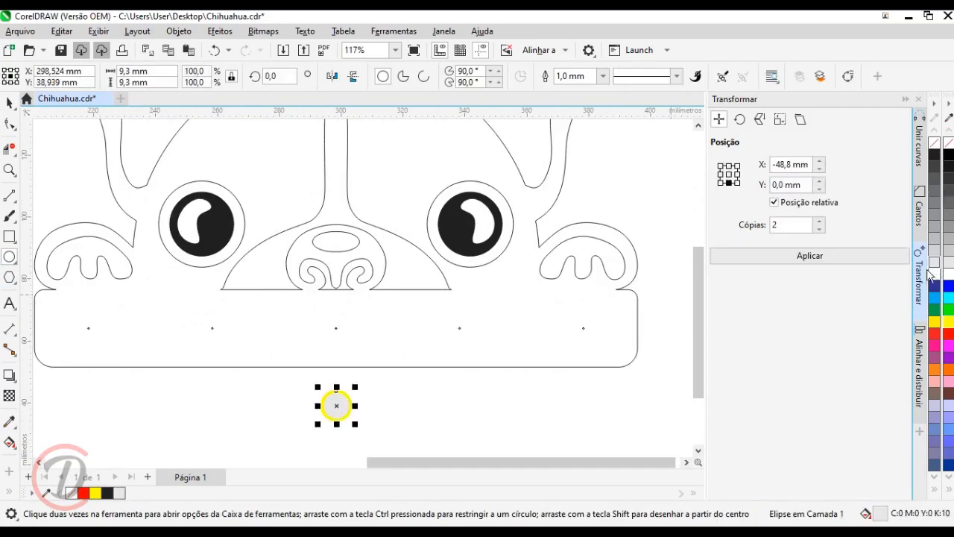
# - Give the circle below the base a black outline of minimum thickness and set its diameter to 12 mm
pyautogui.rightClick(935, 152)
pyautogui.rightClick(935, 170)
pyautogui.click(603, 76)
pyautogui.click(594, 100)
pyautogui.click(142, 71)
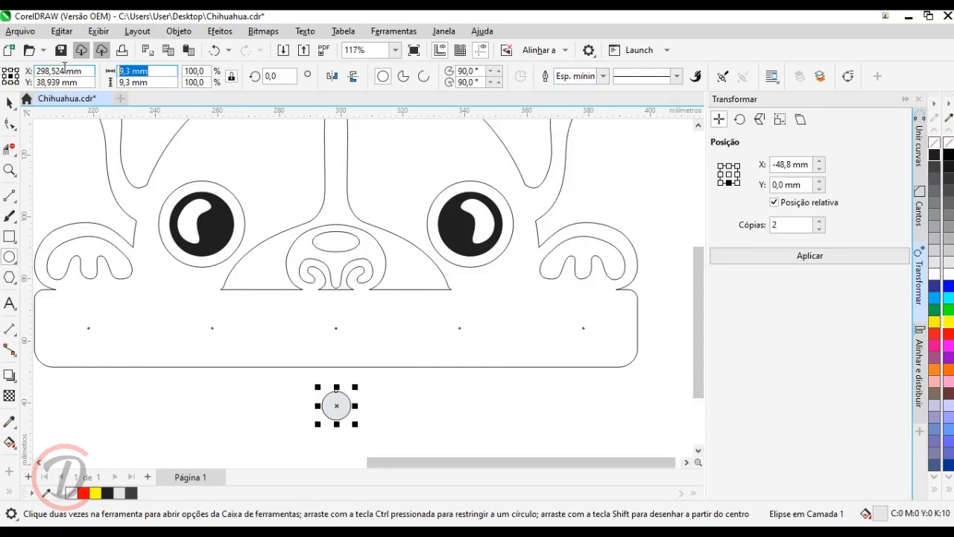
pyautogui.write('12')
pyautogui.press('Return')
pyautogui.press('space')
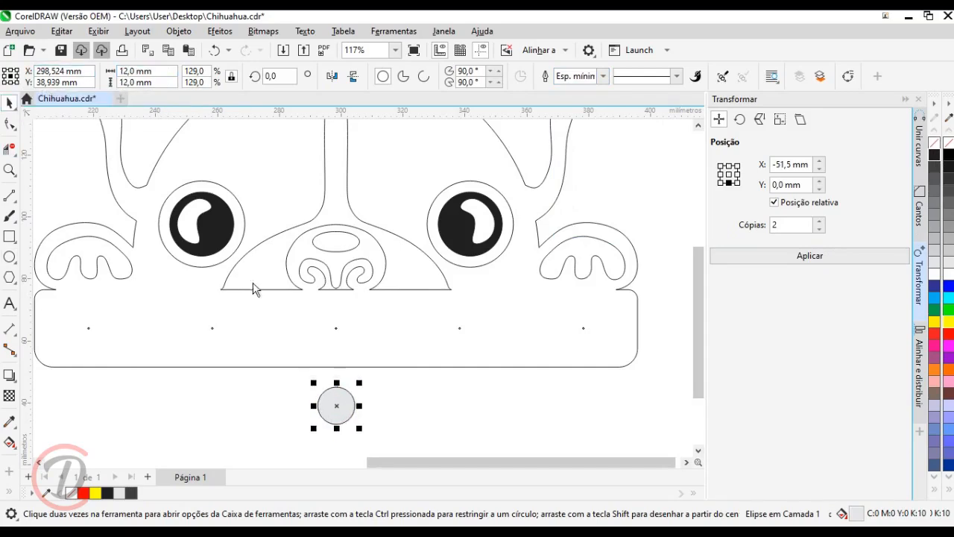
# - Move the 12 mm circle so it is centred on the middle hole of the base
pyautogui.scroll(2, 308, 372)
pyautogui.moveTo(357, 429); pyautogui.dragTo(357, 296)
pyautogui.scroll(2, 358, 296)
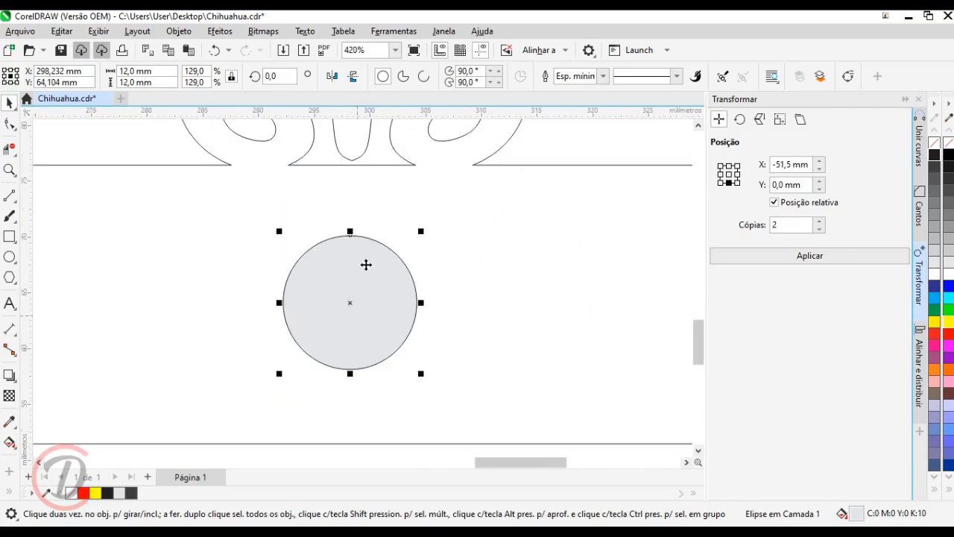
pyautogui.scroll(-5, 351, 291)
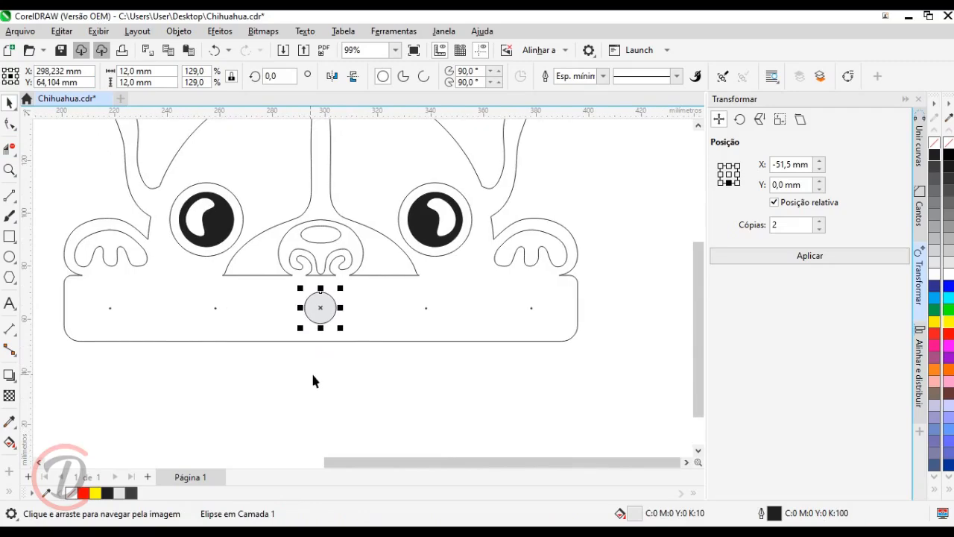
pyautogui.scroll(-1, 310, 332)
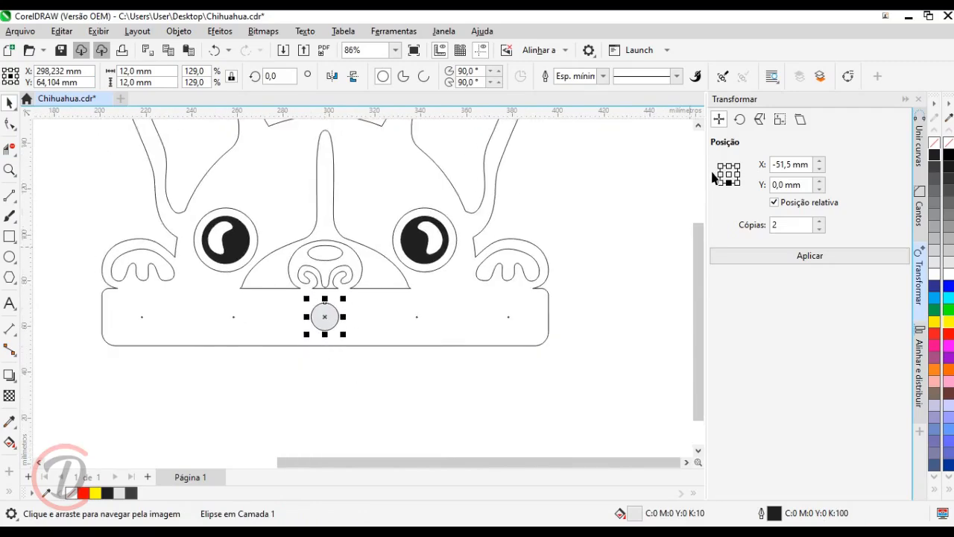
# - Create two copies of the circle at 40 mm intervals on each side of the middle one, and deselect them
pyautogui.tripleClick(807, 166)
pyautogui.write('40')
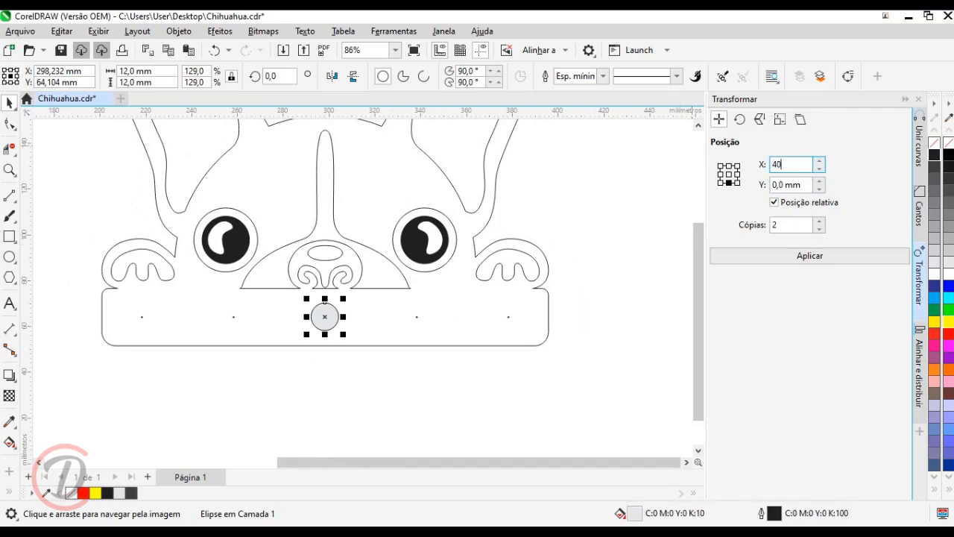
pyautogui.click(803, 255)
pyautogui.moveTo(360, 395); pyautogui.dragTo(285, 292)
pyautogui.write('340,0')
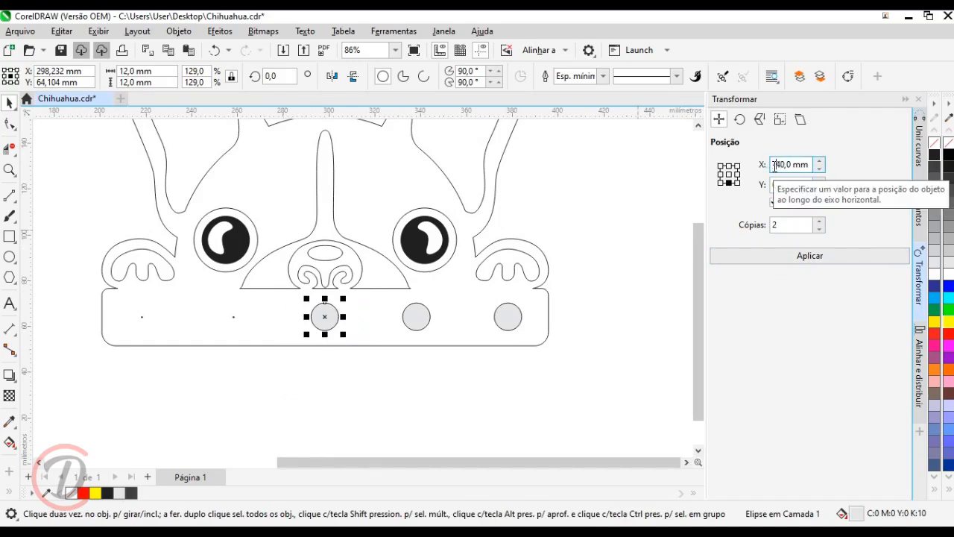
pyautogui.click(810, 256)
pyautogui.click(656, 380)
# - Fill the combined dog-and-base shape with black and deselect it
pyautogui.click(549, 310)
pyautogui.click(935, 154)
pyautogui.click(504, 374)
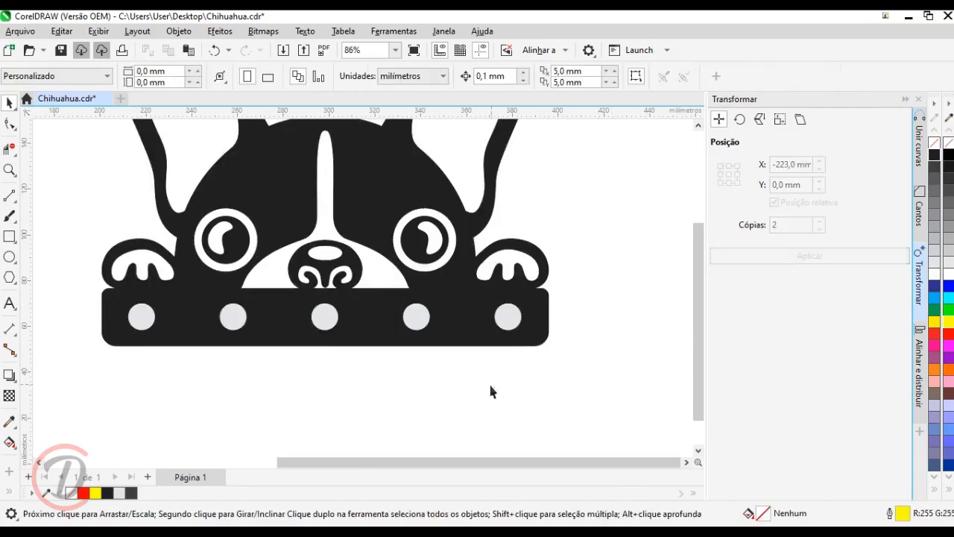
# - Paste a screen capture of the complete black dog-and-base design into the empty area to the left of the artwork
pyautogui.scroll(-1, 504, 374)
pyautogui.moveTo(348, 331); pyautogui.dragTo(350, 343)
pyautogui.moveTo(445, 343); pyautogui.dragTo(447, 371)
pyautogui.scroll(-1, 377, 312)
pyautogui.moveTo(398, 311); pyautogui.dragTo(395, 323)
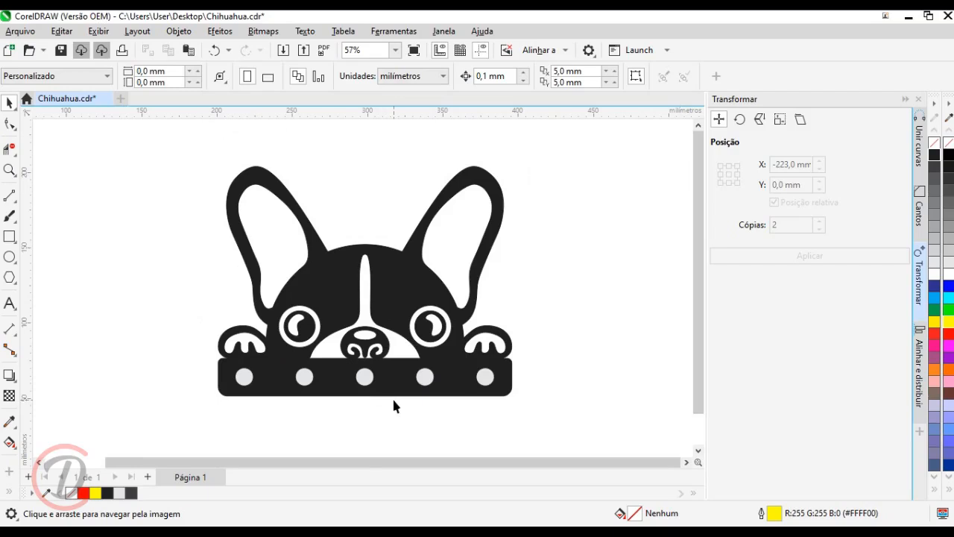
pyautogui.scroll(-2, 567, 246)
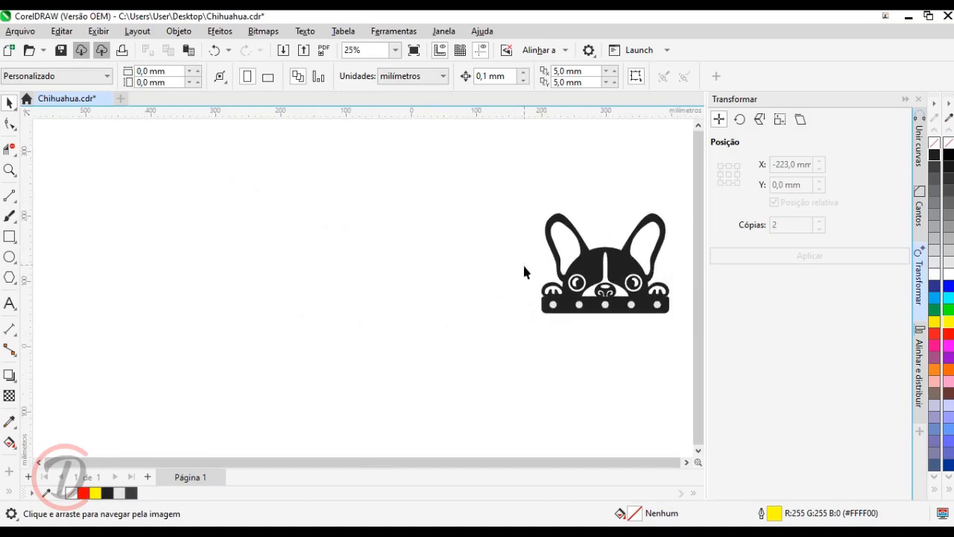
pyautogui.hotkey('ctrl', 'v')
pyautogui.moveTo(378, 273); pyautogui.dragTo(344, 283)
pyautogui.scroll(3, 332, 281)
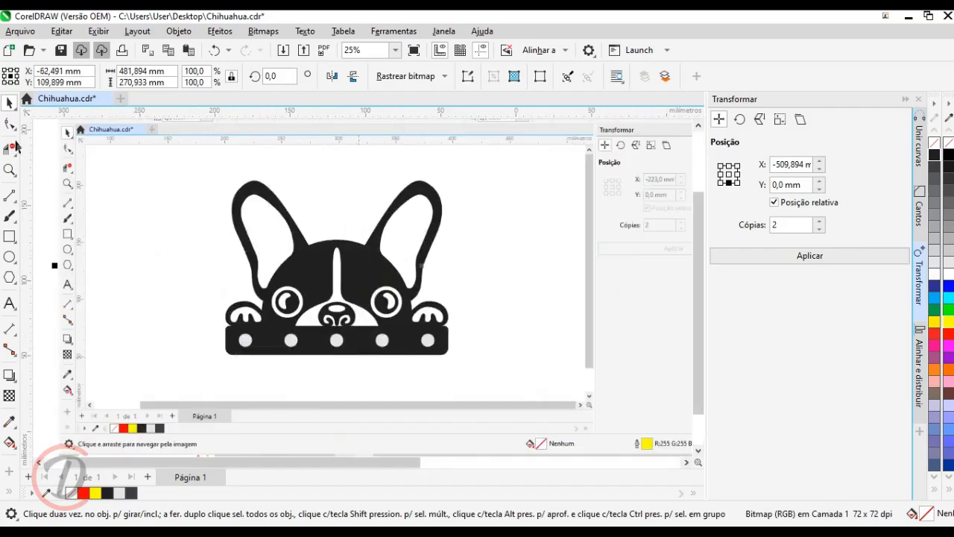
# - Crop the pasted screen capture tightly around the dog and base, and set its width to 200 mm
pyautogui.click(13, 152)
pyautogui.click(45, 117)
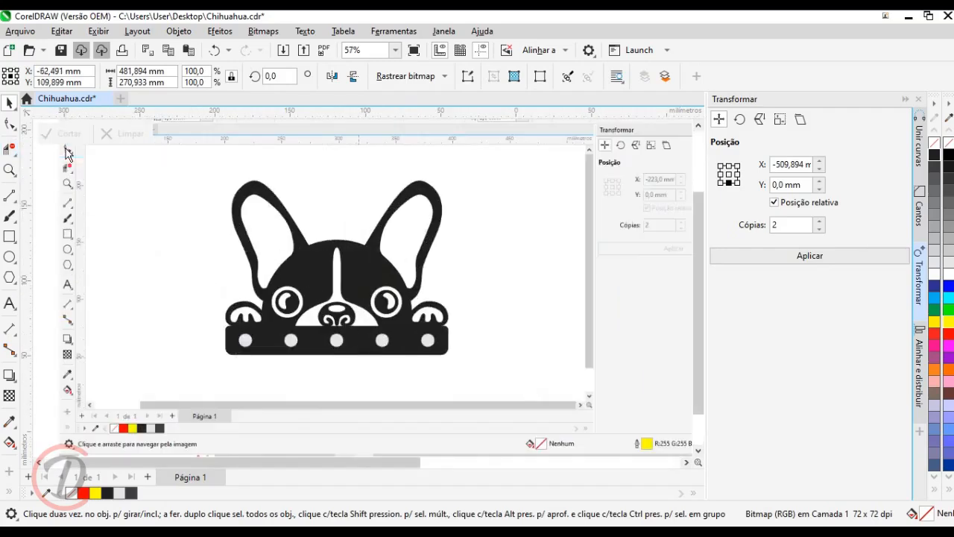
pyautogui.moveTo(218, 168); pyautogui.dragTo(456, 360)
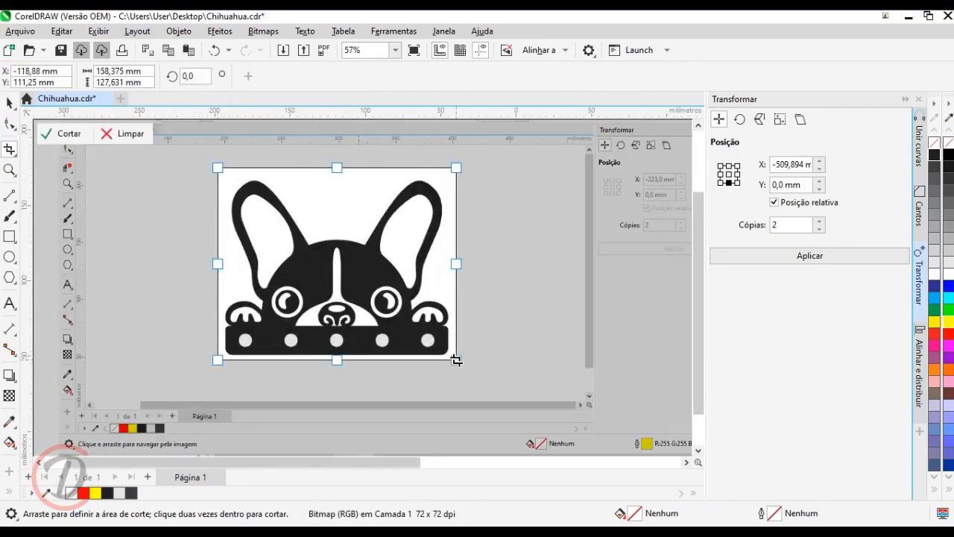
pyautogui.click(60, 133)
pyautogui.press('space')
pyautogui.scroll(-2, 89, 187)
pyautogui.write('200')
pyautogui.press('Return')
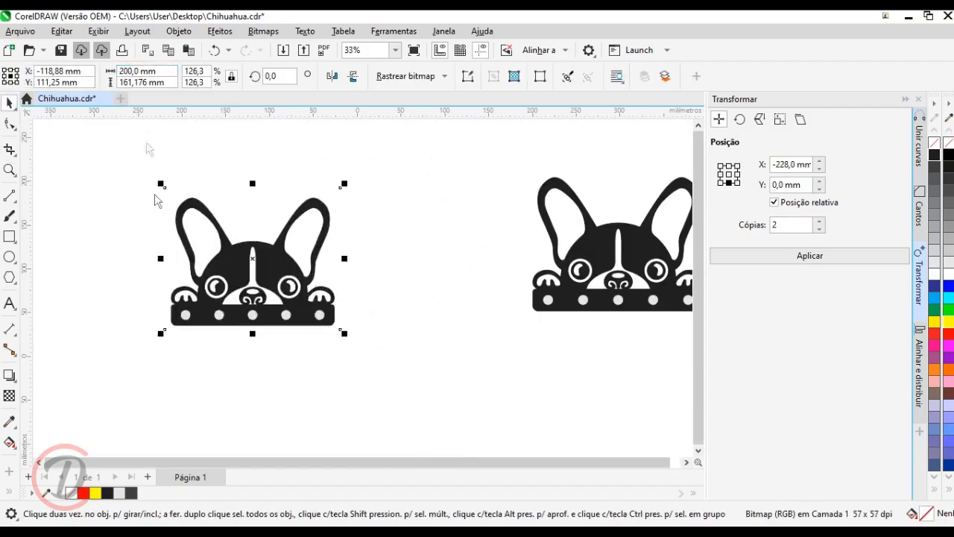
# - Move the vector design further right and place the cropped bitmap just to the left of it
pyautogui.scroll(-2, 284, 306)
pyautogui.moveTo(432, 348); pyautogui.dragTo(258, 196)
pyautogui.moveTo(330, 275); pyautogui.dragTo(447, 274)
pyautogui.moveTo(102, 282); pyautogui.dragTo(298, 273)
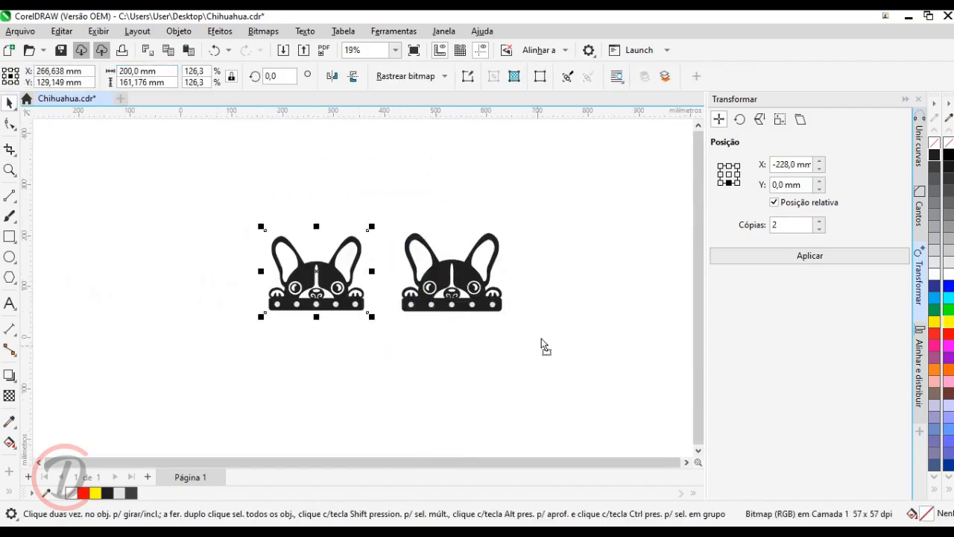
# - Remove the fill from every object of the vector design and deselect it, leaving outlines only
pyautogui.scroll(2, 540, 347)
pyautogui.moveTo(537, 324); pyautogui.dragTo(297, 130)
pyautogui.click(934, 144)
pyautogui.click(524, 257)
# - Duplicate the combined dog-and-base curve to the right of the outlined design
pyautogui.scroll(1, 475, 224)
pyautogui.moveTo(457, 252); pyautogui.dragTo(417, 263)
pyautogui.scroll(1, 417, 263)
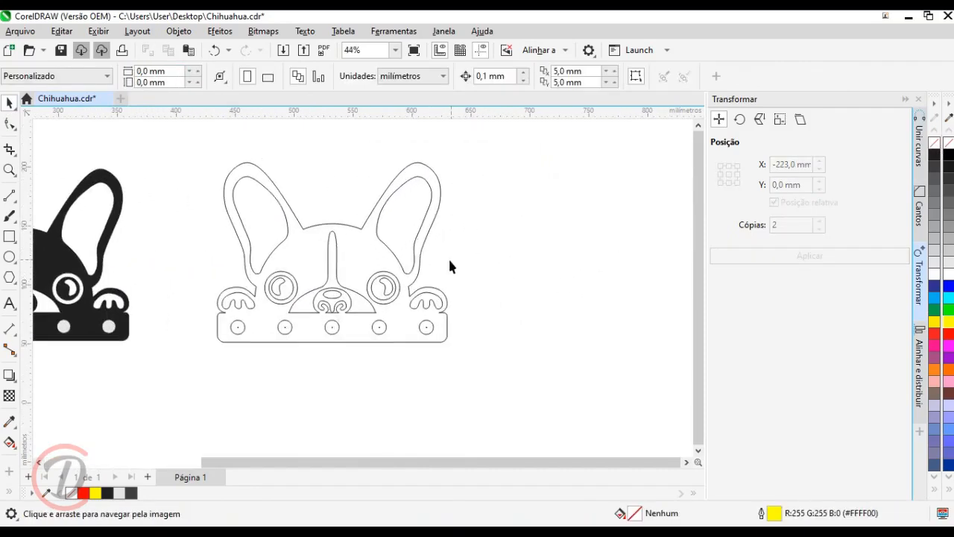
pyautogui.moveTo(307, 270); pyautogui.dragTo(275, 272)
pyautogui.click(274, 267)
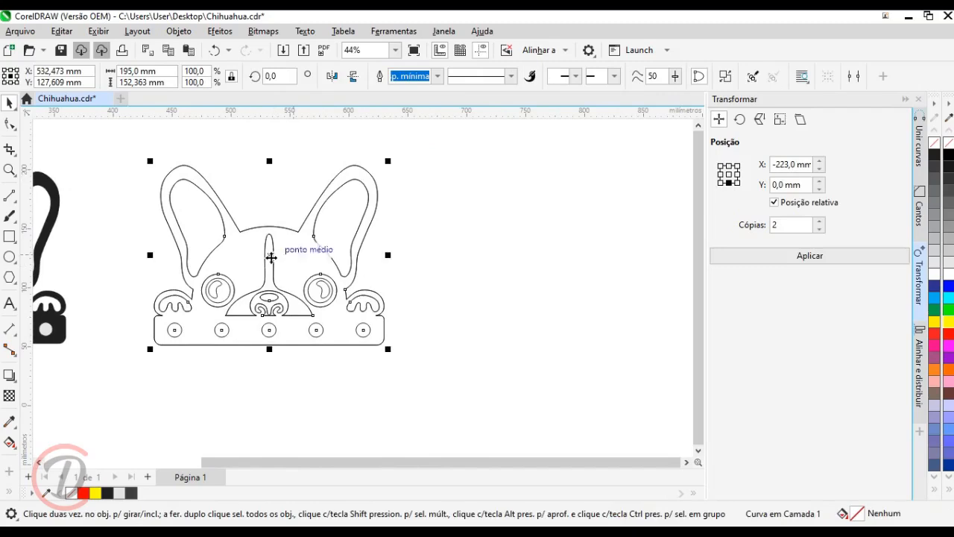
pyautogui.scroll(-1, 244, 261)
pyautogui.moveTo(241, 266); pyautogui.dragTo(452, 278)
pyautogui.scroll(2, 567, 294)
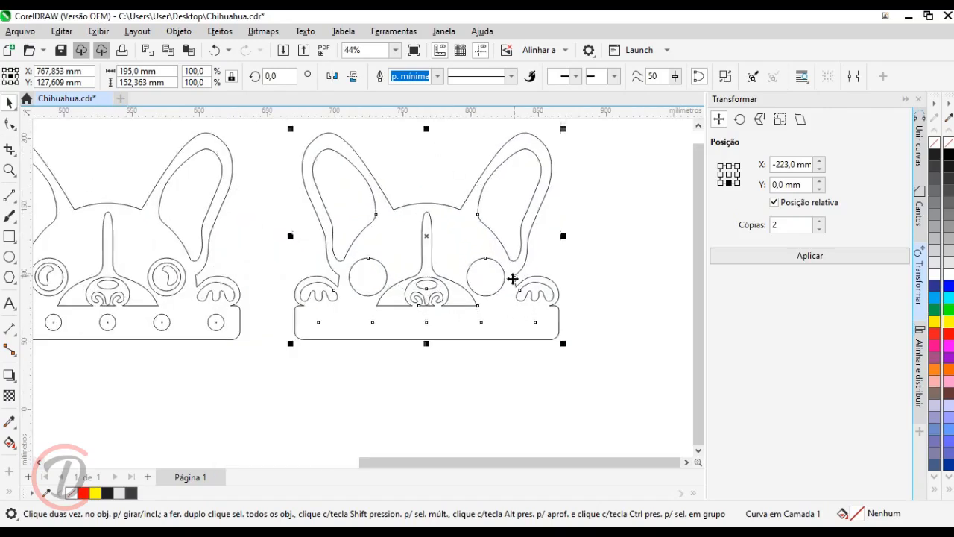
# - Break apart the duplicated curve and delete all its inner shapes, keeping only the outer contour
pyautogui.rightClick(460, 255)
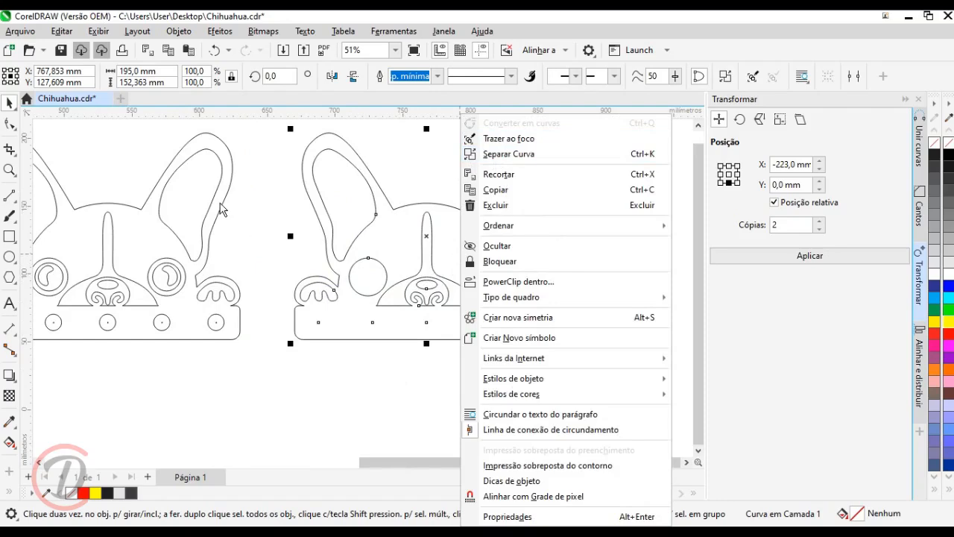
pyautogui.click(513, 154)
pyautogui.click(505, 373)
pyautogui.moveTo(584, 363); pyautogui.dragTo(583, 392)
pyautogui.moveTo(400, 246); pyautogui.dragTo(296, 152)
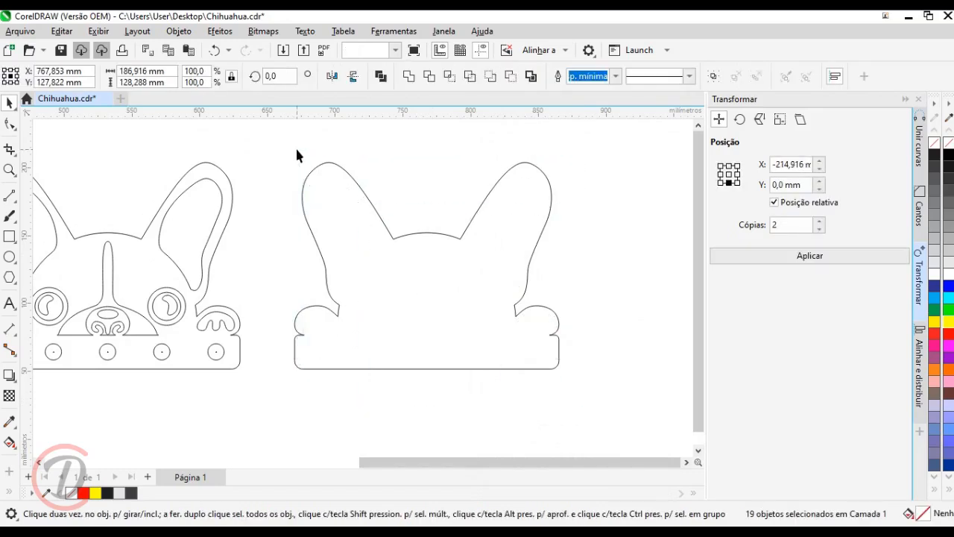
pyautogui.click(296, 155)
pyautogui.scroll(-1, 522, 298)
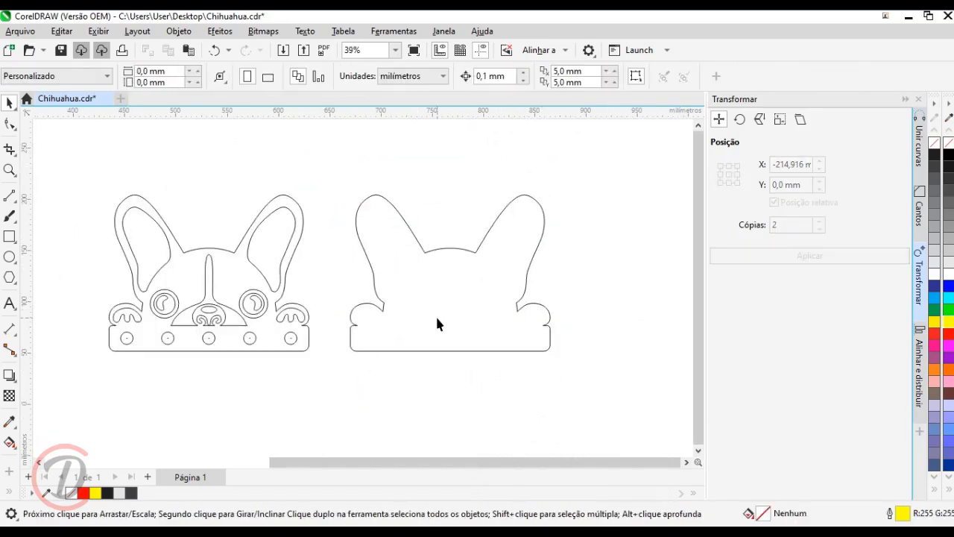
# - Review the outer contour, the detailed outline design and the black bitmap side by side
pyautogui.click(438, 249)
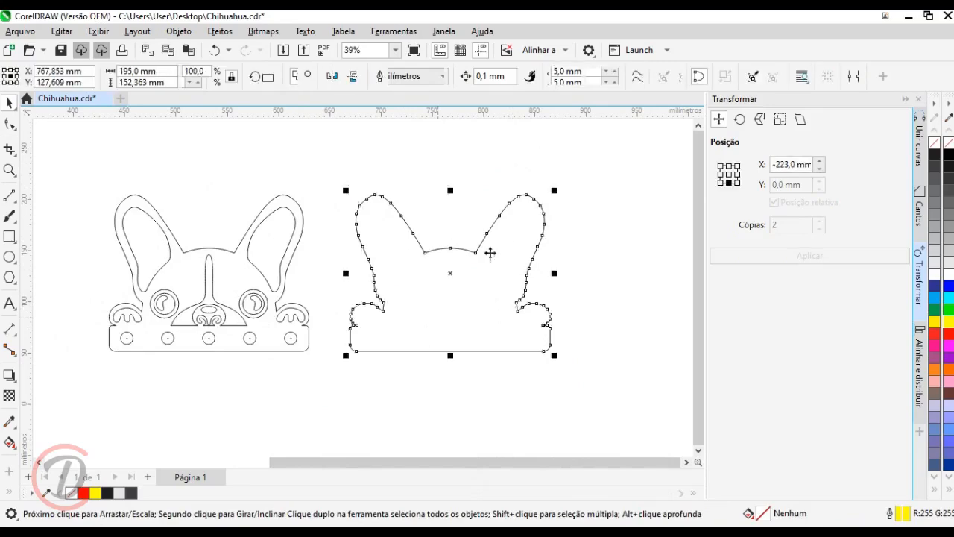
pyautogui.click(198, 261)
pyautogui.click(207, 266)
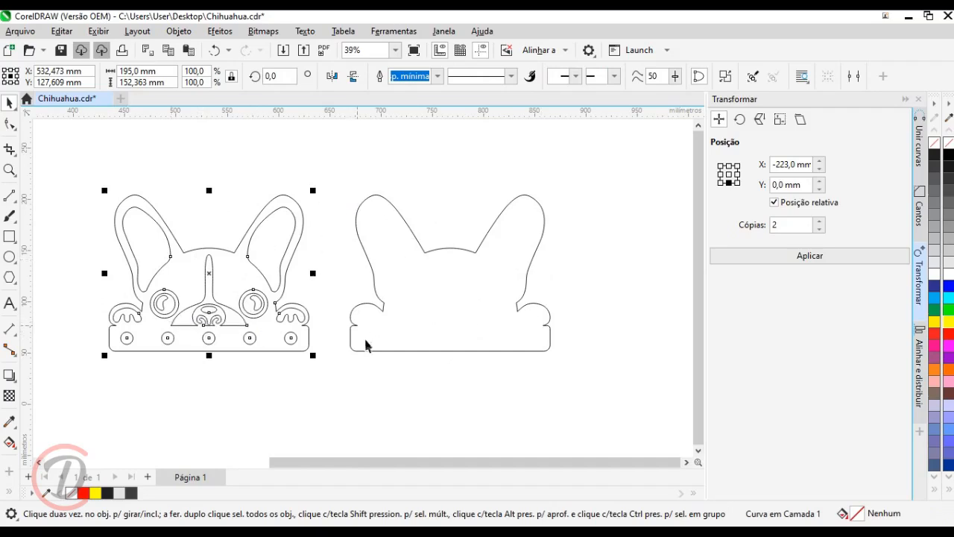
pyautogui.scroll(-1, 513, 328)
pyautogui.scroll(-1, 512, 328)
pyautogui.moveTo(200, 326); pyautogui.dragTo(373, 326)
pyautogui.scroll(5, 159, 271)
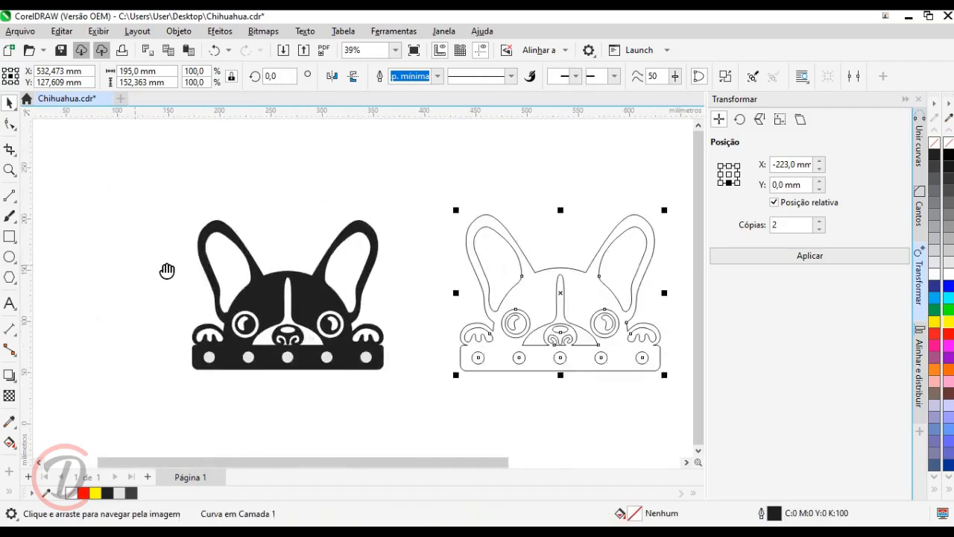
pyautogui.moveTo(348, 358); pyautogui.dragTo(324, 346)
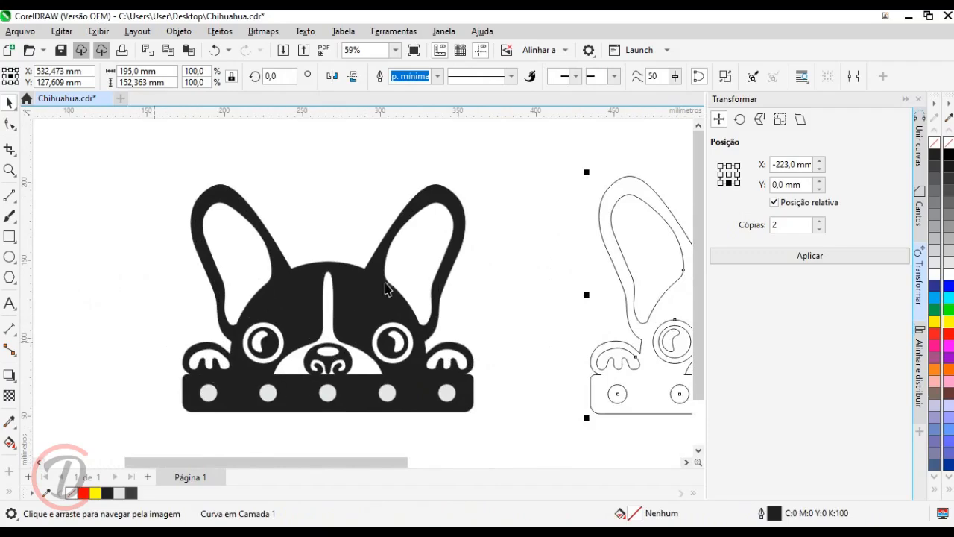
pyautogui.scroll(-3, 384, 302)
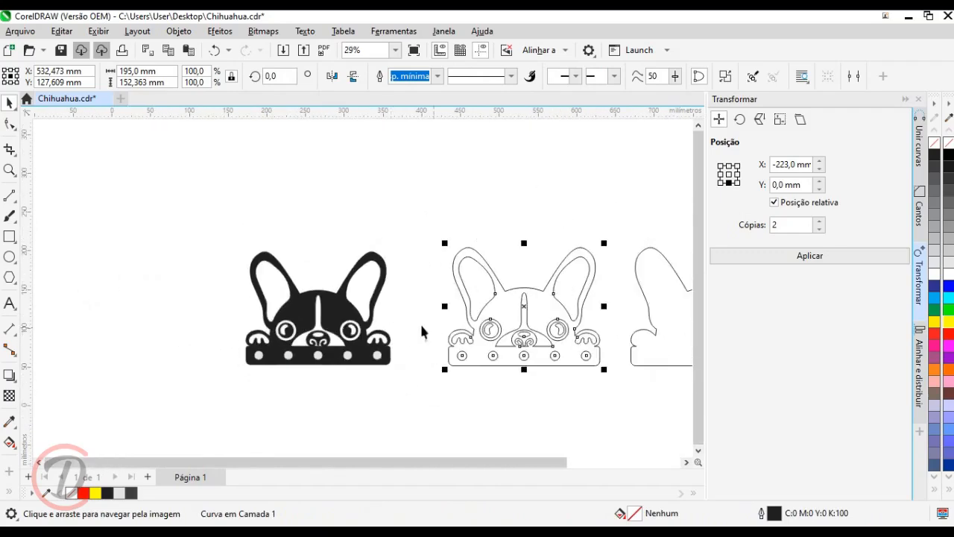
pyautogui.moveTo(421, 331); pyautogui.dragTo(255, 319)
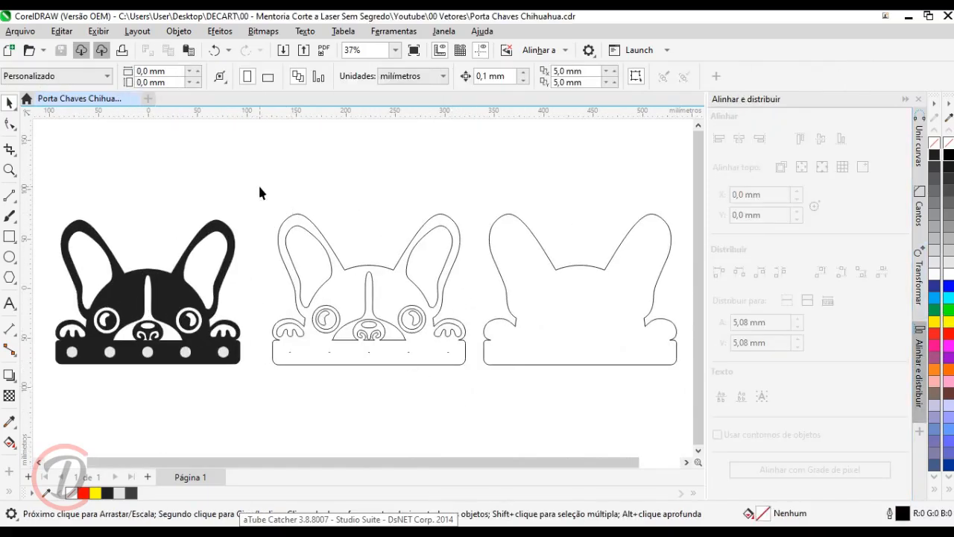
# - Delete the outer contour copy to the right of the detailed outline design
pyautogui.click(548, 310)
pyautogui.press('Delete')
# - Draw a circle beside the upper left corner of the base and set its diameter to 6 mm
pyautogui.scroll(2, 328, 361)
pyautogui.scroll(2, 376, 354)
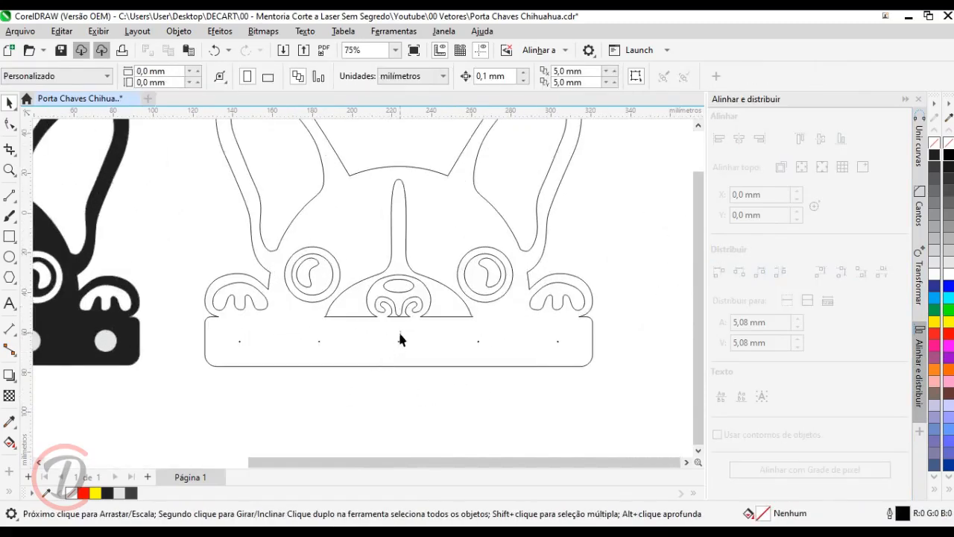
pyautogui.moveTo(399, 331); pyautogui.dragTo(336, 373)
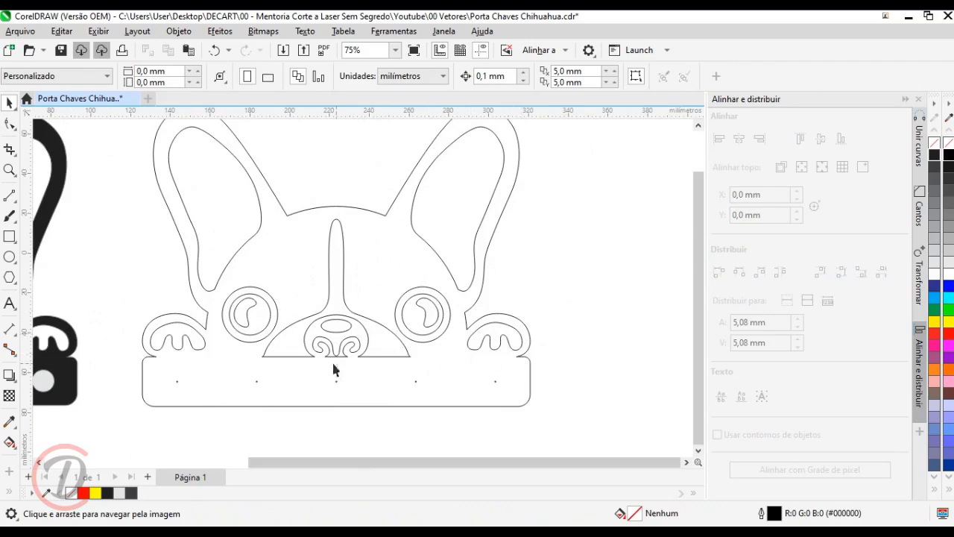
pyautogui.click(9, 257)
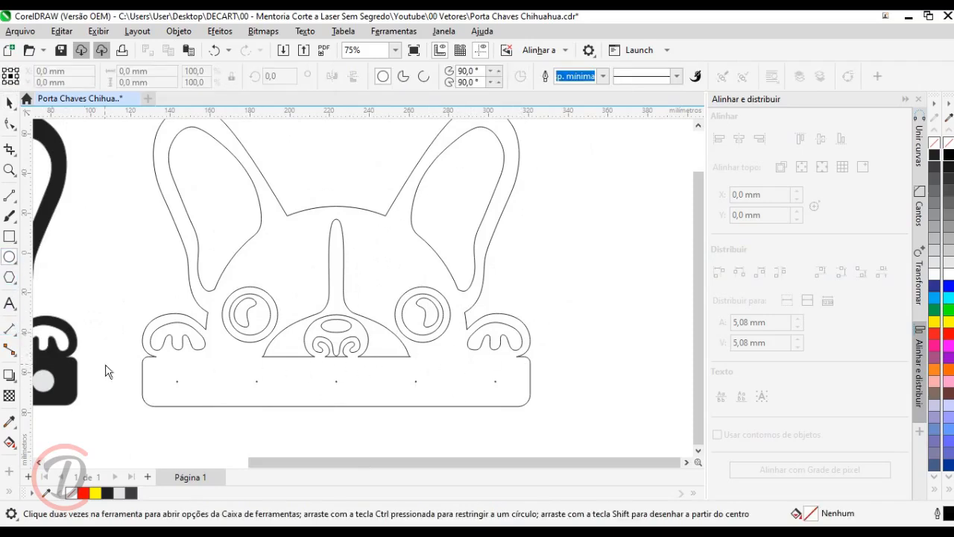
pyautogui.scroll(3, 160, 390)
pyautogui.moveTo(119, 345); pyautogui.dragTo(142, 361)
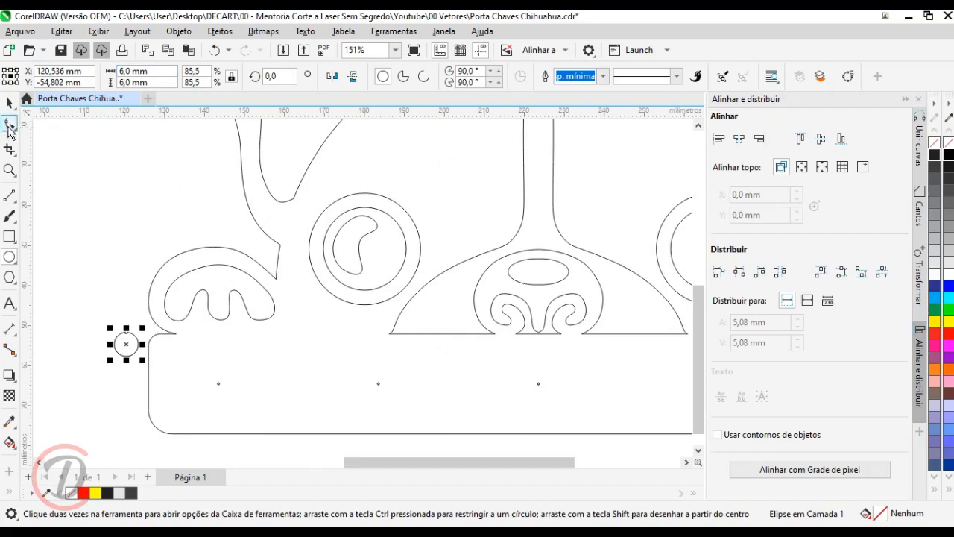
# - Snap the 6 mm circle against the base's top edge where the left paw meets it, and shift it 3 mm down
pyautogui.press('space')
pyautogui.scroll(1, 127, 341)
pyautogui.moveTo(128, 335); pyautogui.dragTo(216, 296)
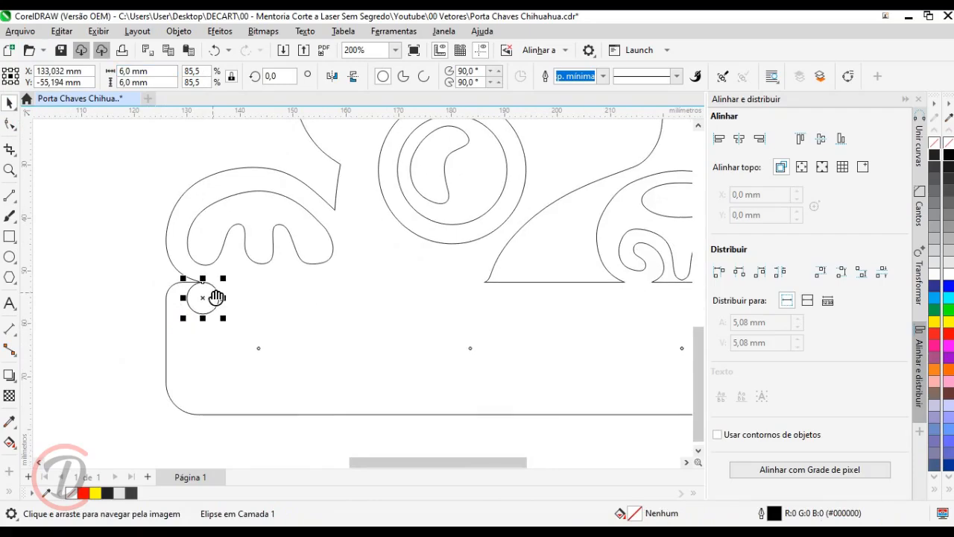
pyautogui.doubleClick(67, 83)
pyautogui.write('-3')
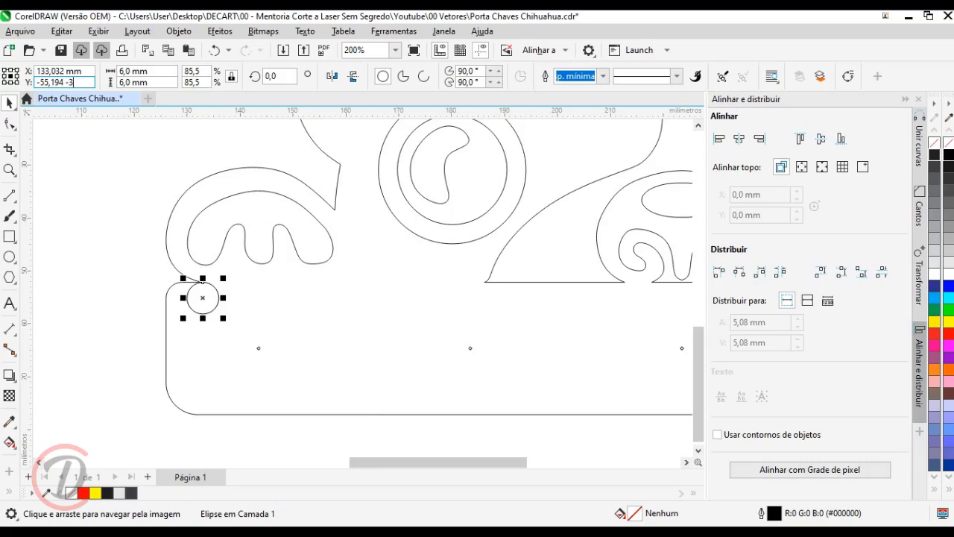
pyautogui.press('Return')
# - Copy the 6 mm hole to where the right paw meets the base's top edge and shift the copy 3 mm down
pyautogui.scroll(-5, 168, 257)
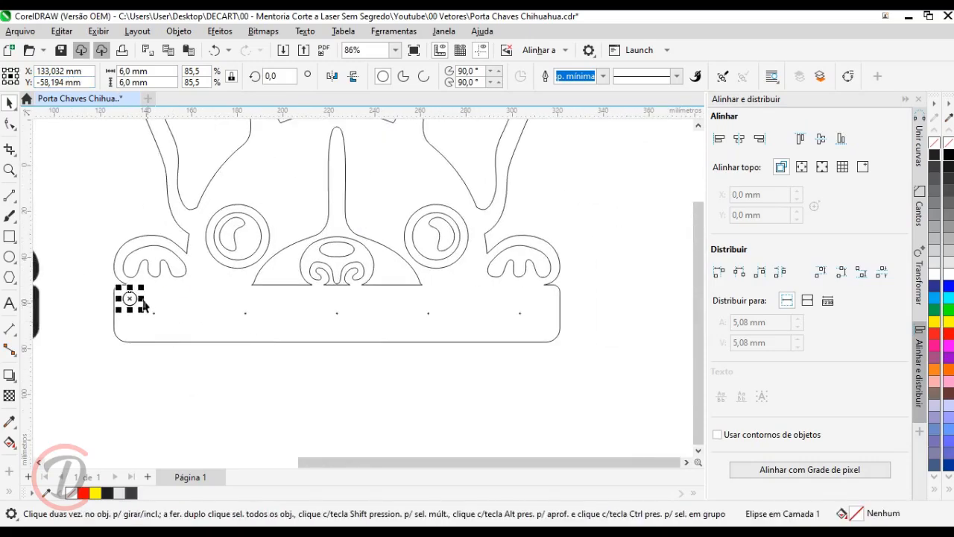
pyautogui.moveTo(130, 293); pyautogui.dragTo(544, 285)
pyautogui.moveTo(66, 82); pyautogui.dragTo(105, 83)
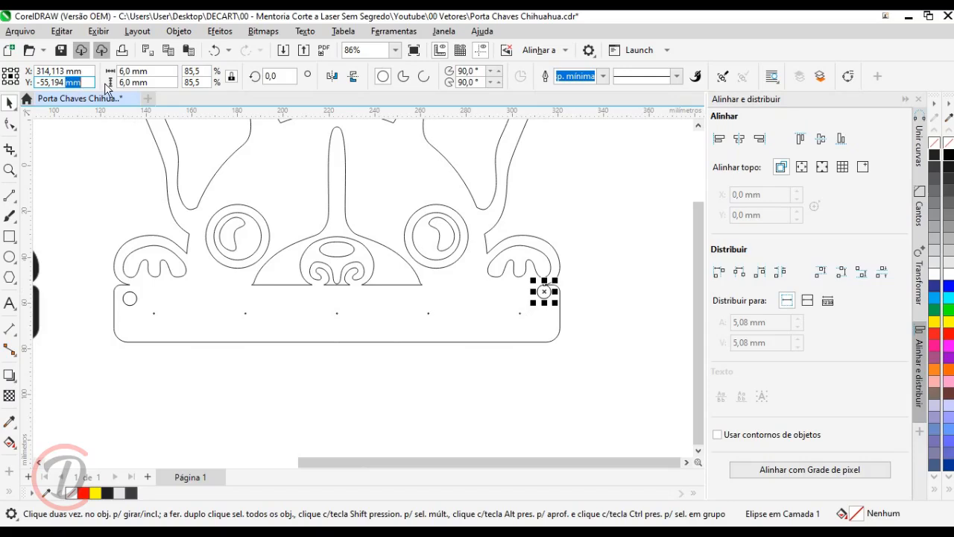
pyautogui.write('-3')
pyautogui.press('Return')
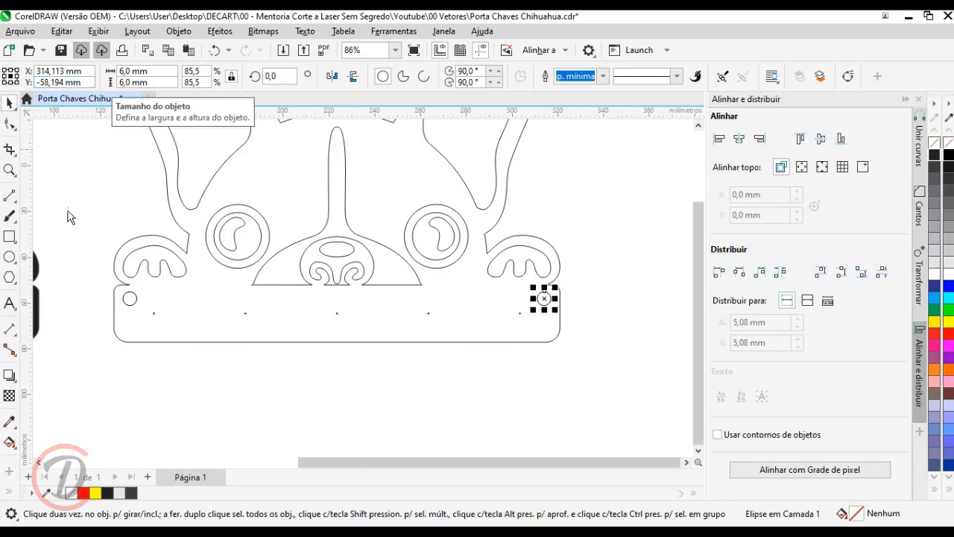
# - Combine both 6 mm mounting holes with the main dog and base outline into one curve
pyautogui.keyDown('shift'); pyautogui.click(136, 299); pyautogui.keyUp('shift')
pyautogui.keyDown('shift'); pyautogui.click(136, 319); pyautogui.keyUp('shift')
pyautogui.rightClick(138, 301)
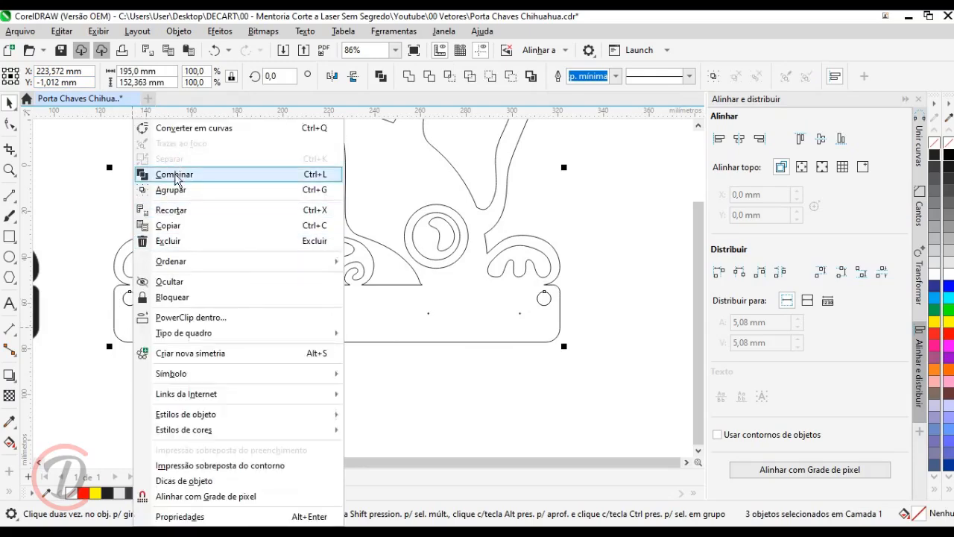
pyautogui.click(177, 173)
pyautogui.click(311, 403)
# - Fill the combined dog outline and both pupils with black
pyautogui.scroll(1, 249, 227)
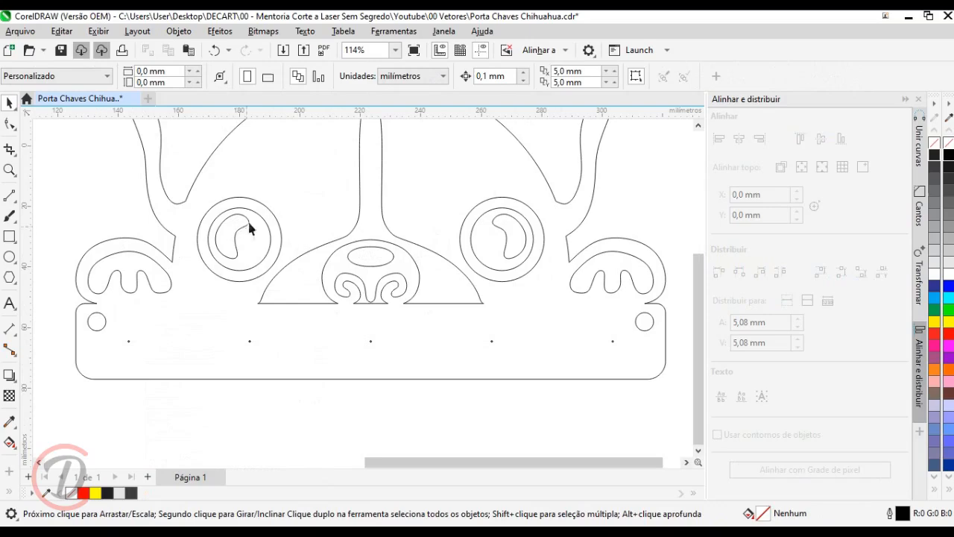
pyautogui.click(262, 219)
pyautogui.keyDown('shift'); pyautogui.click(501, 208); pyautogui.keyUp('shift')
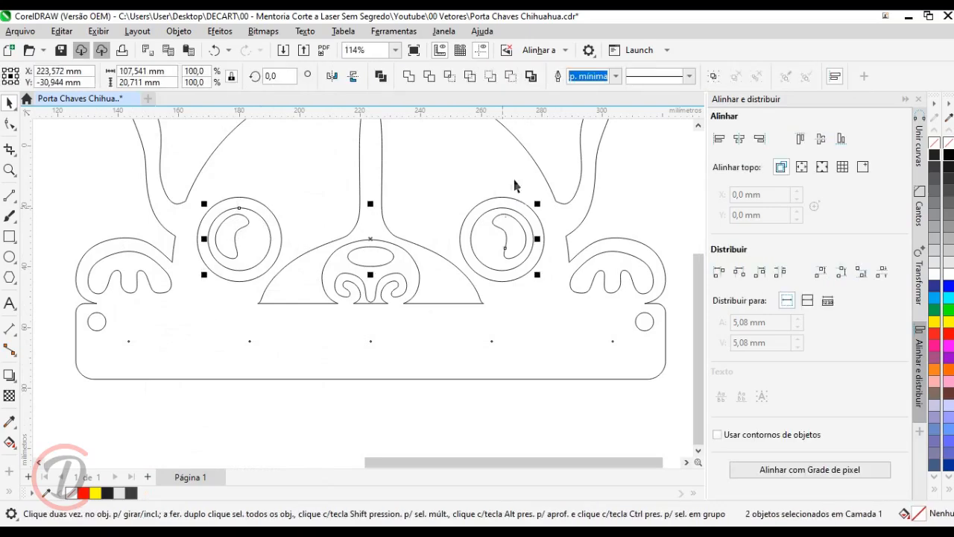
pyautogui.keyDown('shift'); pyautogui.click(542, 175); pyautogui.keyUp('shift')
pyautogui.click(934, 156)
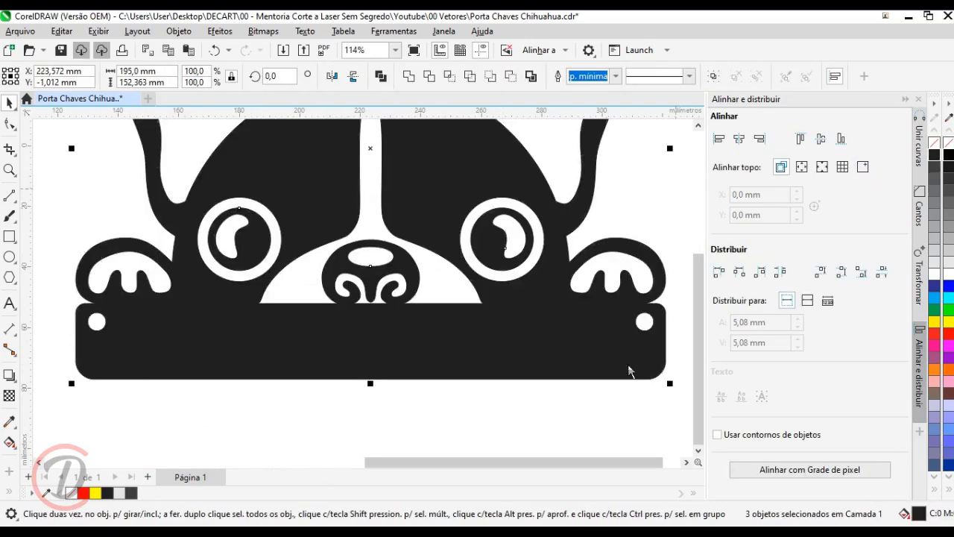
# - Try shifting the left pupil sideways across the eye ring and undo the move
pyautogui.scroll(2, 298, 238)
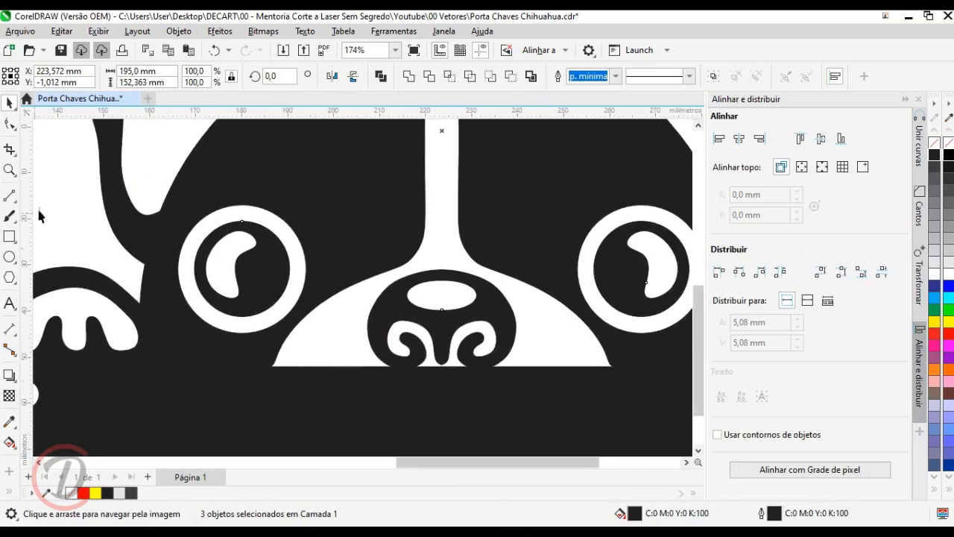
pyautogui.press('Escape')
pyautogui.moveTo(301, 263); pyautogui.dragTo(287, 248)
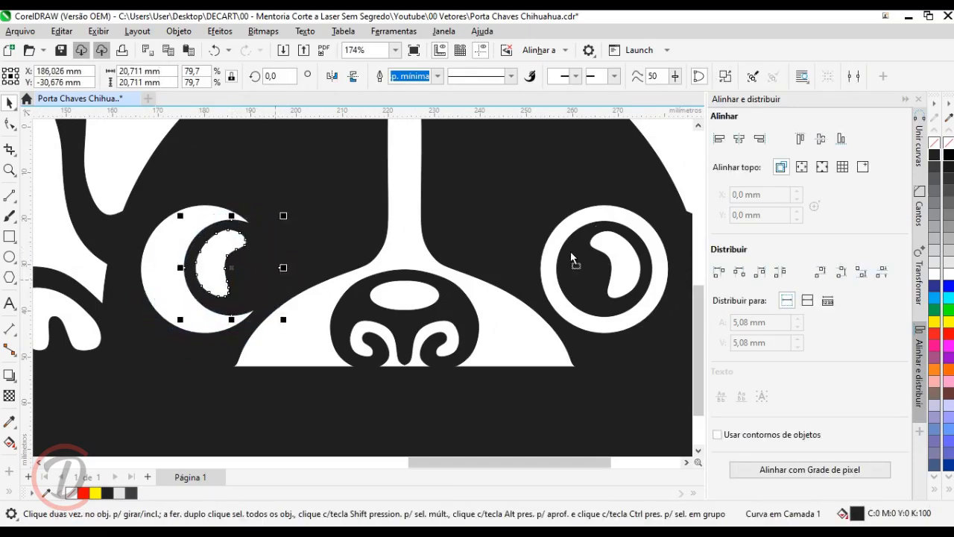
pyautogui.scroll(-2, 389, 267)
pyautogui.hotkey('ctrl', 'z')
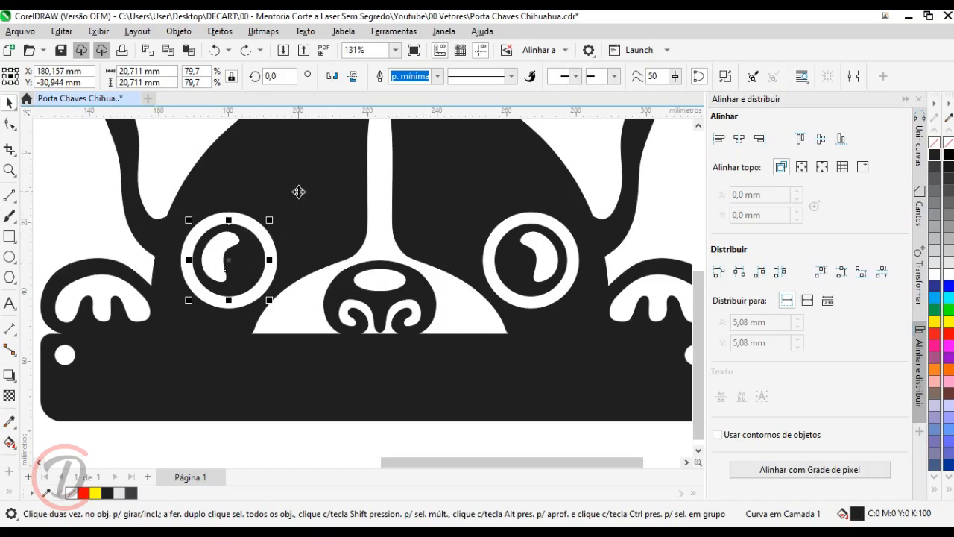
# - Remove the black fill from the dog outline and both pupils
pyautogui.keyDown('shift'); pyautogui.click(486, 204); pyautogui.keyUp('shift')
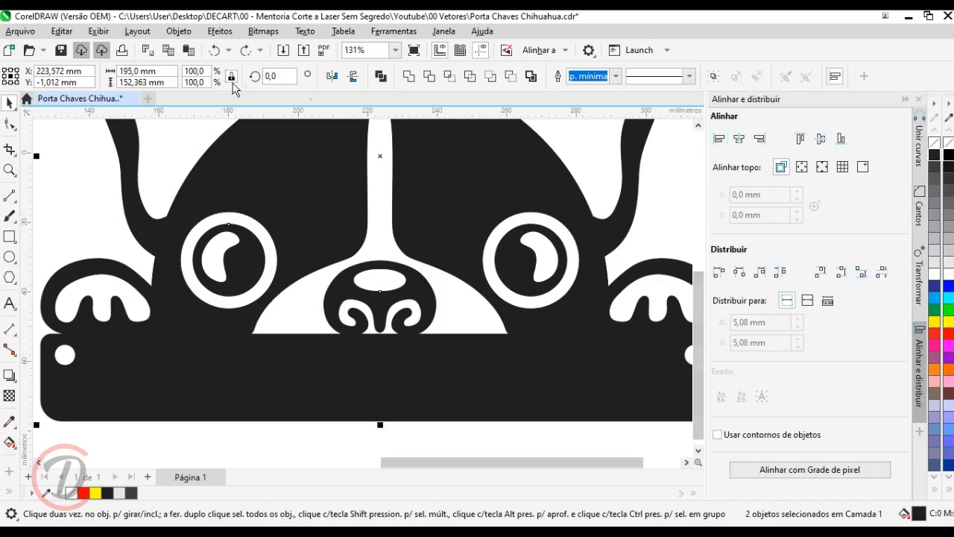
pyautogui.click(934, 144)
pyautogui.click(668, 227)
pyautogui.click(565, 255)
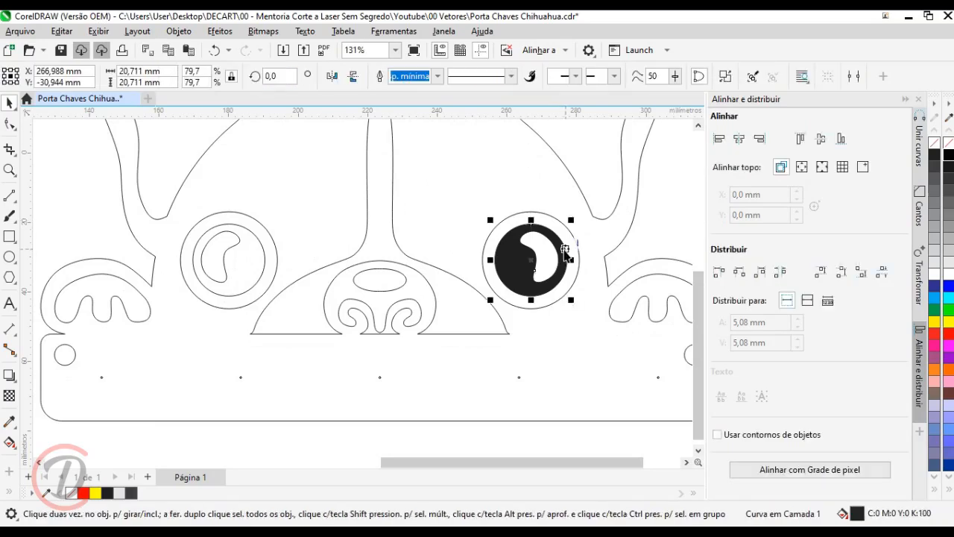
pyautogui.click(934, 144)
pyautogui.click(518, 437)
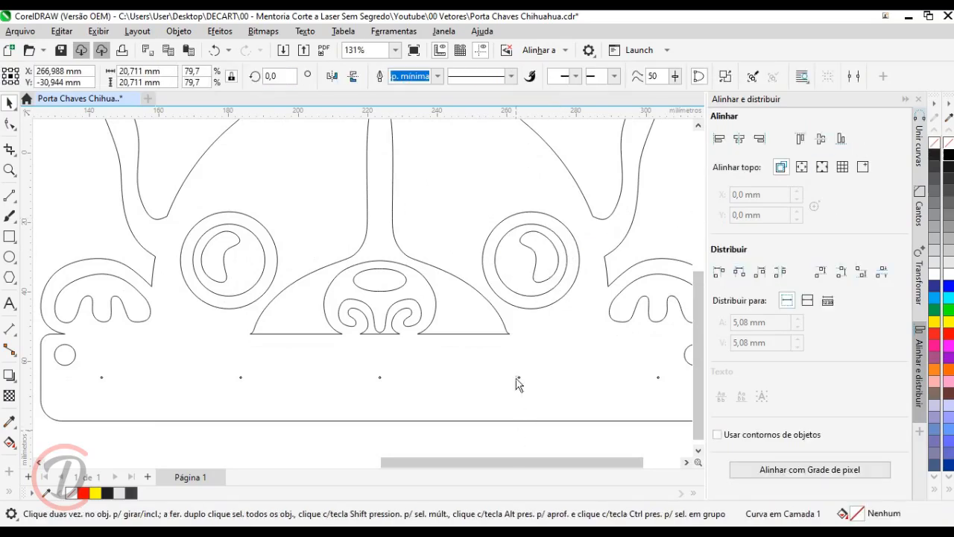
# - Move both pupils up together until the left pupil's top node snaps to the top of its outer eye circle
pyautogui.click(540, 230)
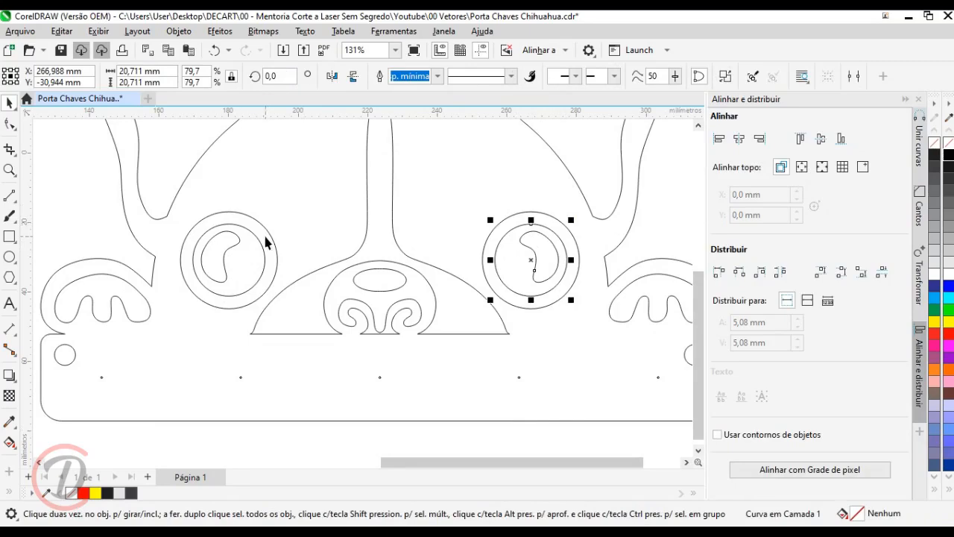
pyautogui.keyDown('shift'); pyautogui.click(225, 221); pyautogui.keyUp('shift')
pyautogui.scroll(3, 228, 224)
pyautogui.moveTo(234, 226); pyautogui.dragTo(228, 204)
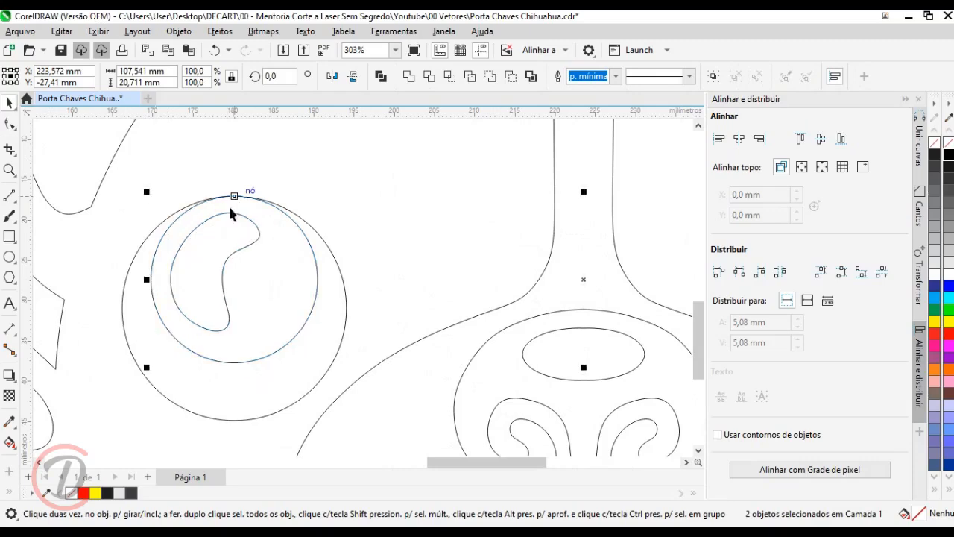
# - Try raising both pupils by 1 mm and undo the shift
pyautogui.scroll(-1, 229, 235)
pyautogui.scroll(-1, 228, 235)
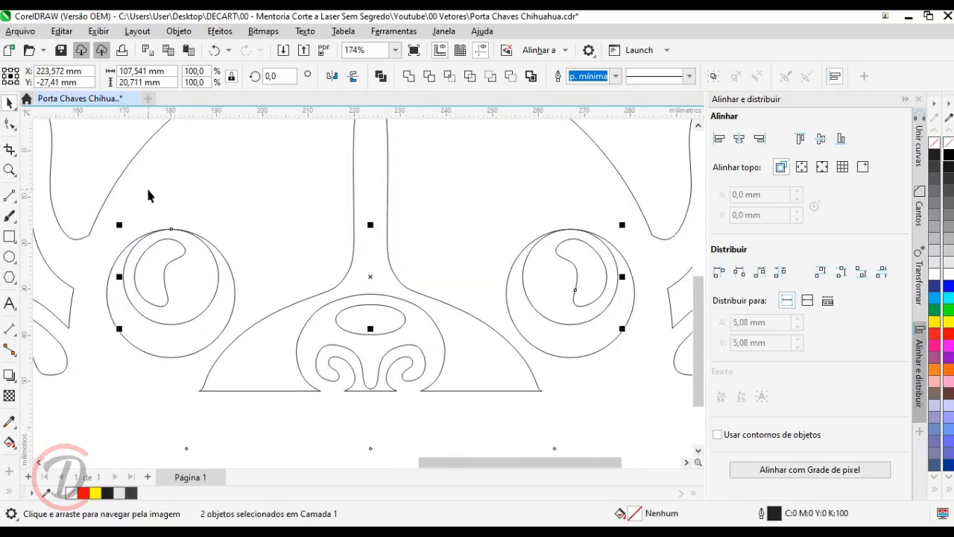
pyautogui.moveTo(61, 82); pyautogui.dragTo(111, 83)
pyautogui.write('+1')
pyautogui.press('Return')
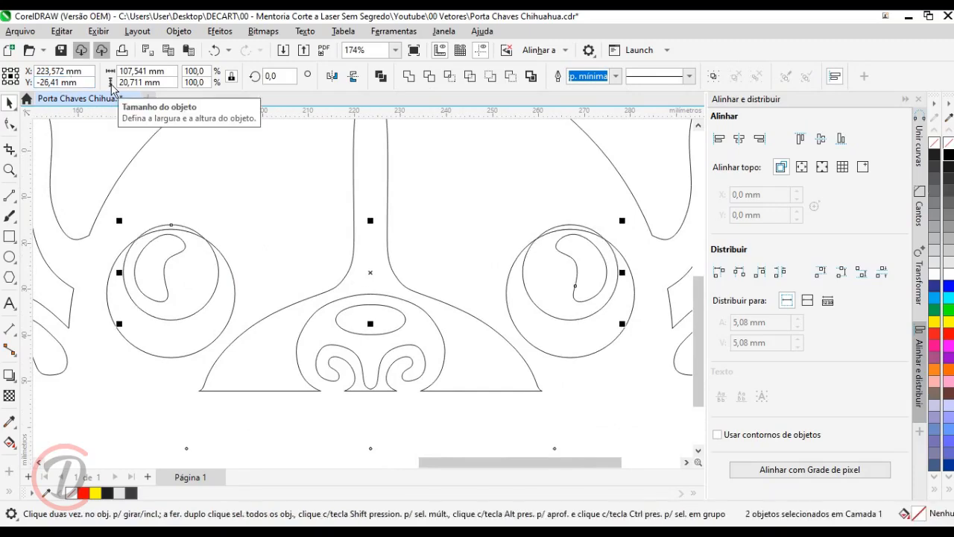
pyautogui.hotkey('ctrl', 'z')
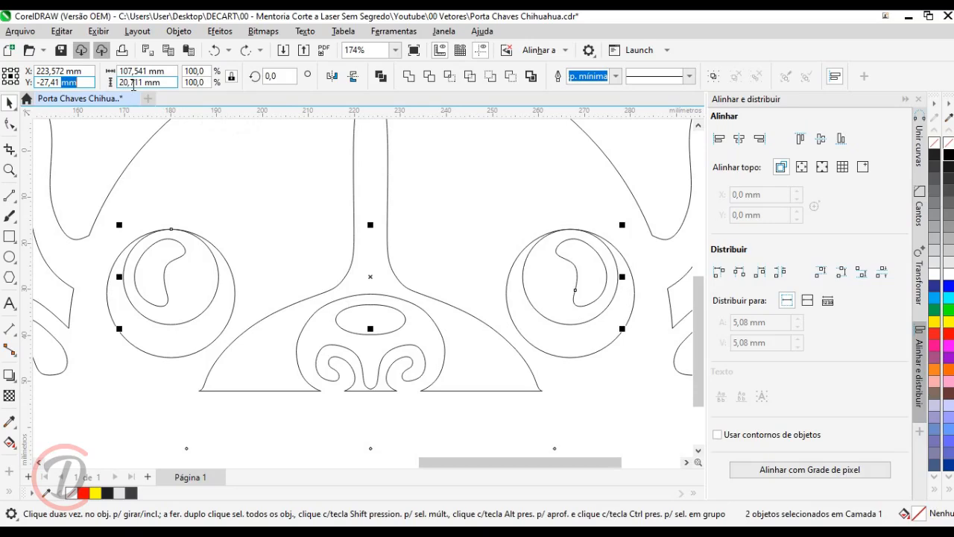
# - Raise both pupils by 0.5 mm so they slightly overlap the tops of the outer eye circles
pyautogui.write('+')
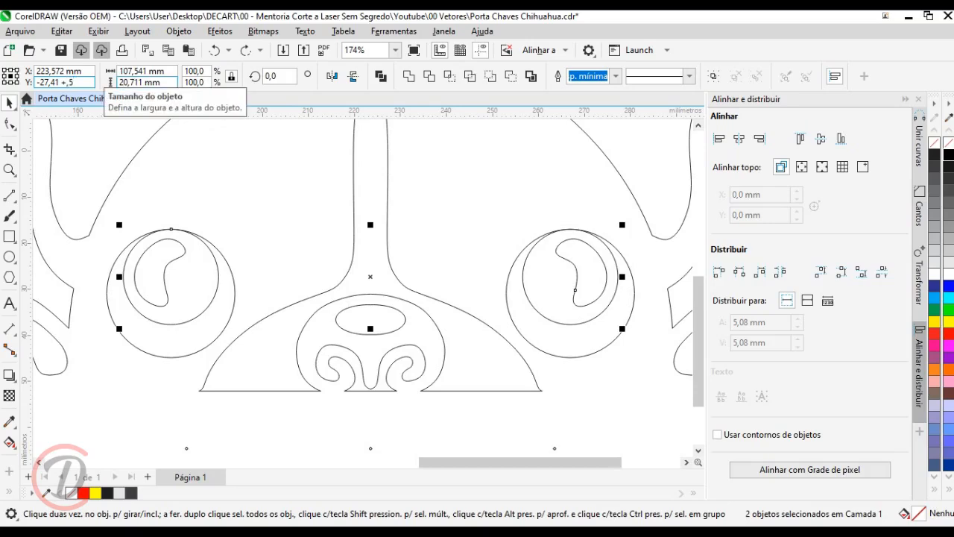
pyautogui.write(',5')
pyautogui.press('Return')
pyautogui.click(73, 152)
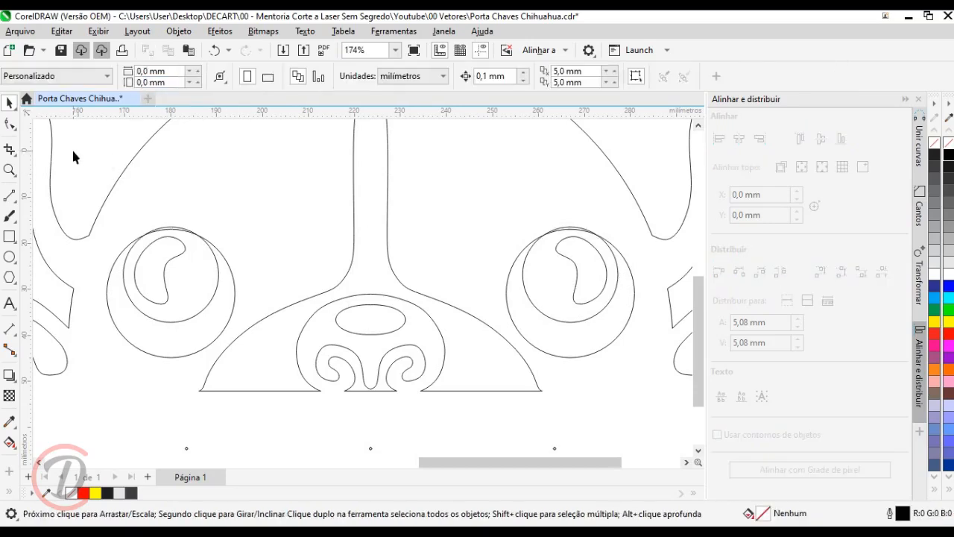
# - Break the combined dog curve apart into separate objects
pyautogui.rightClick(230, 272)
pyautogui.rightClick(239, 248)
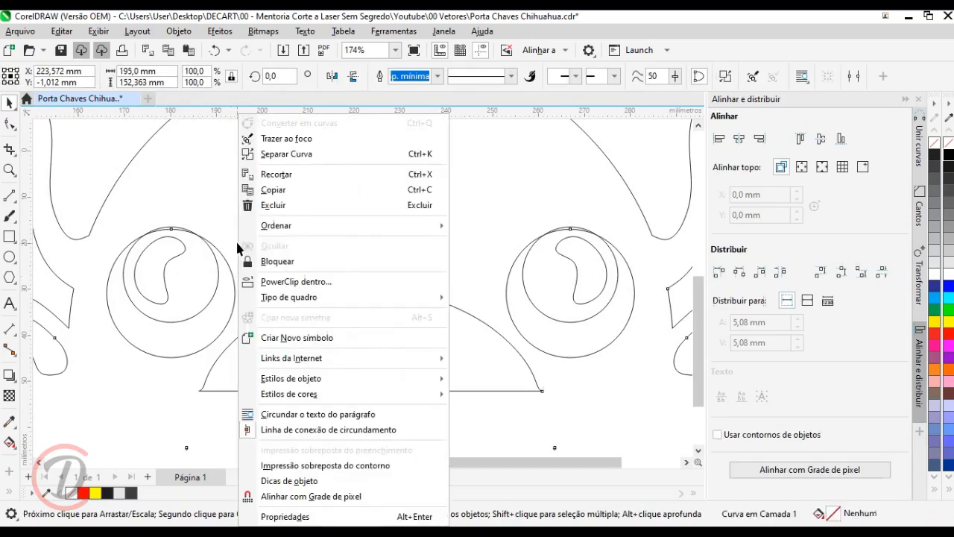
pyautogui.click(309, 154)
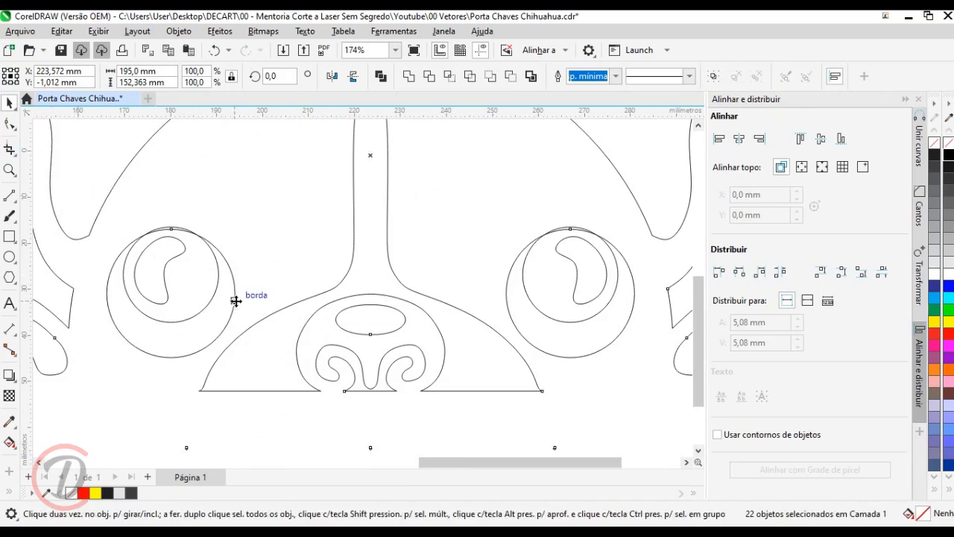
pyautogui.scroll(-2, 236, 301)
pyautogui.click(254, 445)
# - Resize the left outer eye circle to 25 mm, keeping its top centre point fixed
pyautogui.scroll(2, 211, 346)
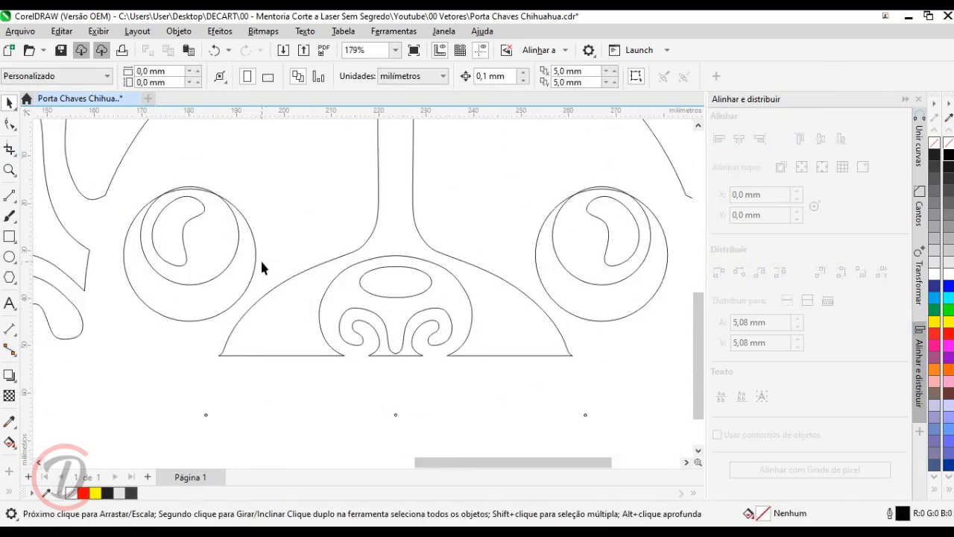
pyautogui.click(256, 267)
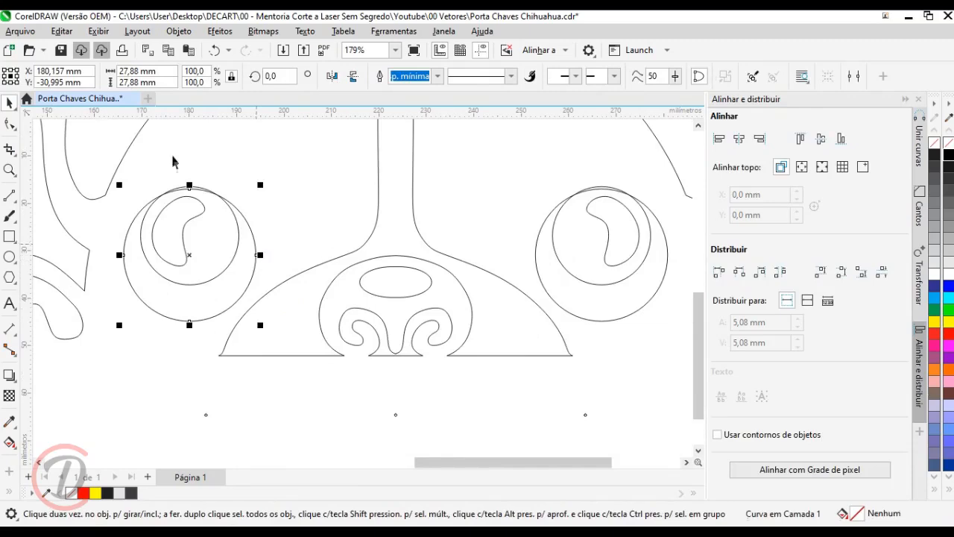
pyautogui.click(10, 76)
pyautogui.click(145, 71)
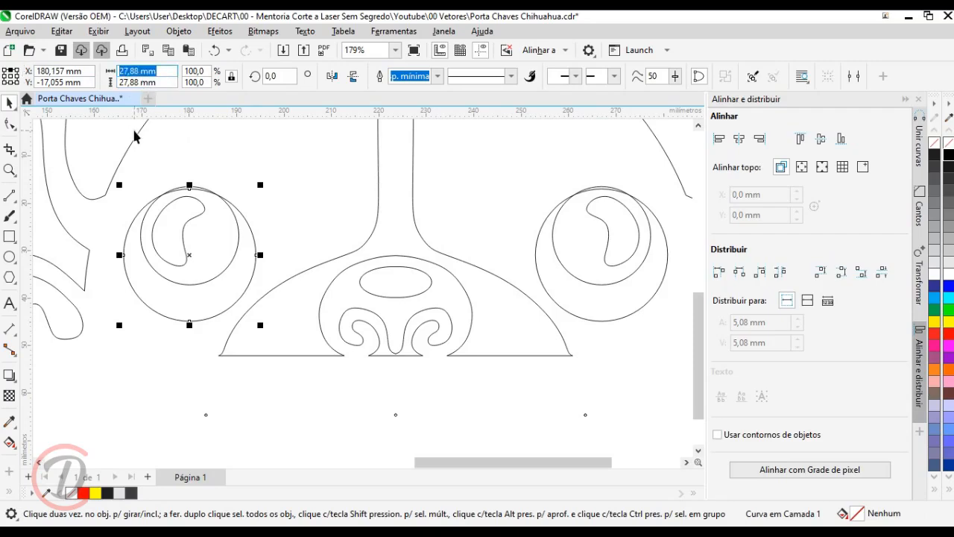
pyautogui.write('25')
pyautogui.press('Return')
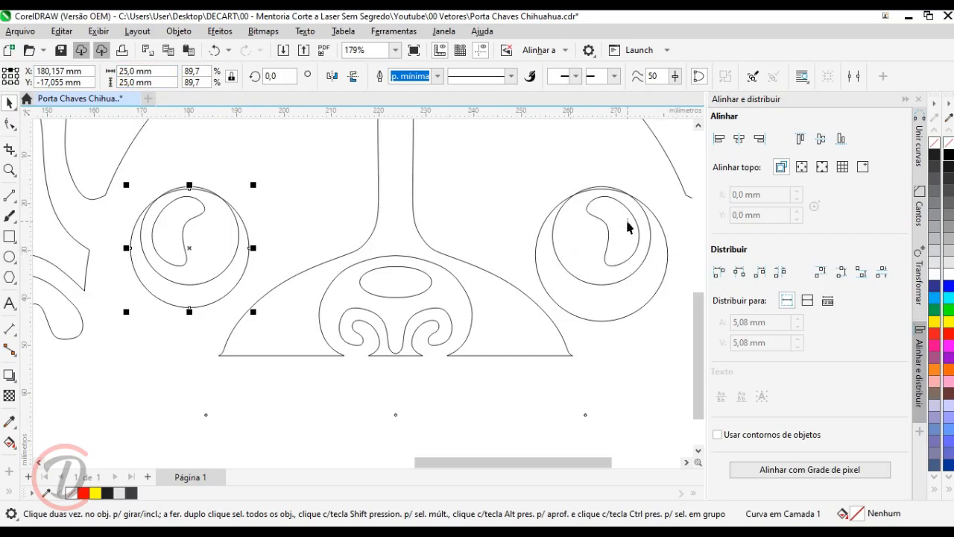
# - Resize the right outer eye circle to 25 mm from its top centre point
pyautogui.click(664, 273)
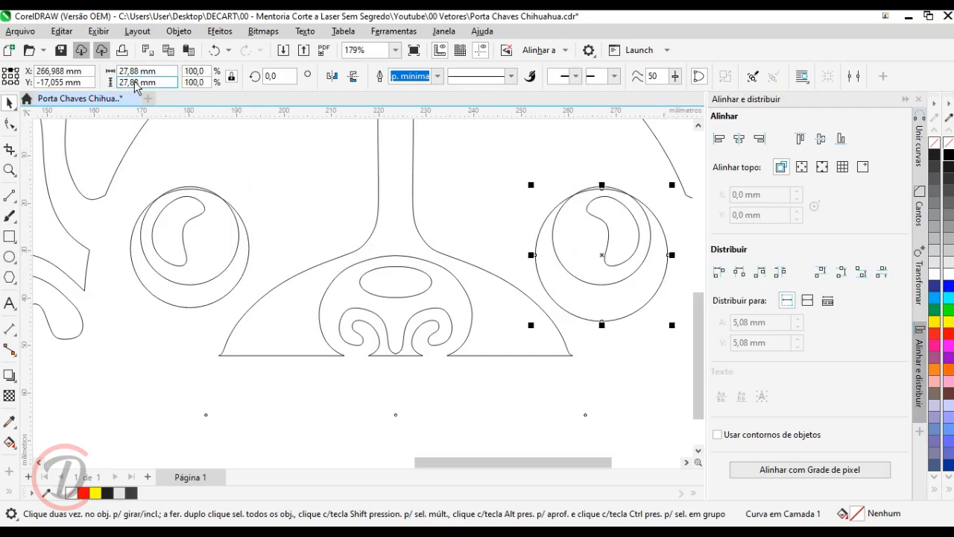
pyautogui.click(145, 82)
pyautogui.write('25')
pyautogui.press('Return')
pyautogui.click(117, 126)
pyautogui.press('Escape')
# - Subtract each pupil from its outer eye circle to form an open crescent around the highlight in both eyes
pyautogui.scroll(-2, 179, 168)
pyautogui.click(181, 229)
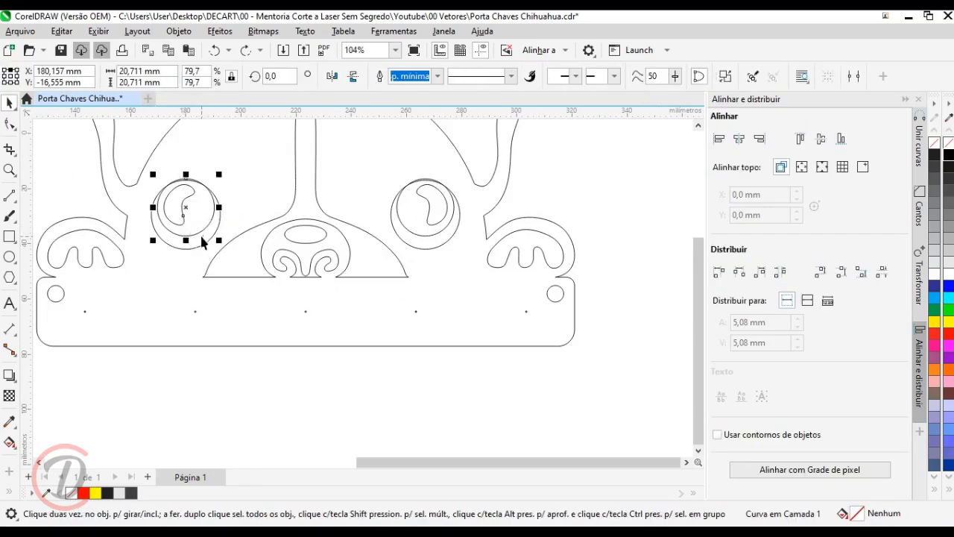
pyautogui.keyDown('shift'); pyautogui.click(197, 249); pyautogui.keyUp('shift')
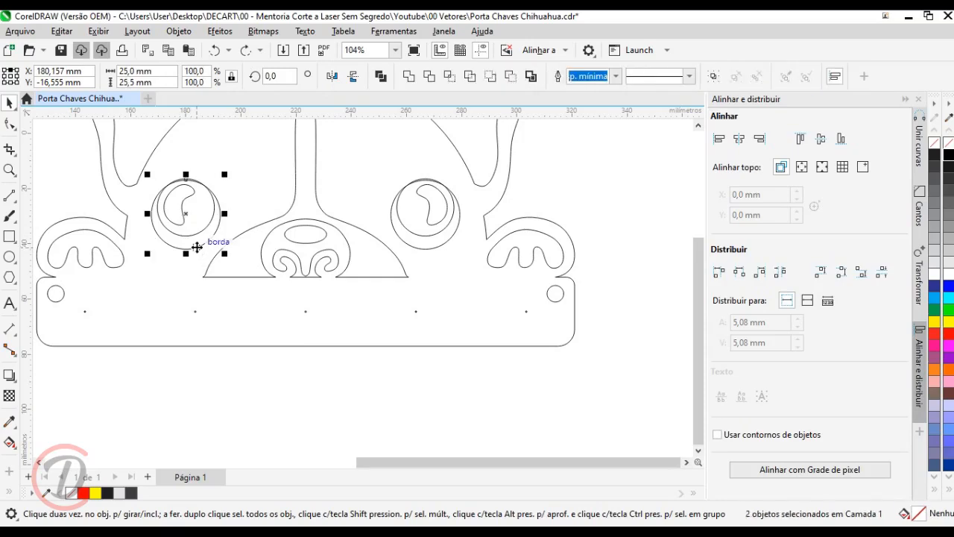
pyautogui.click(491, 76)
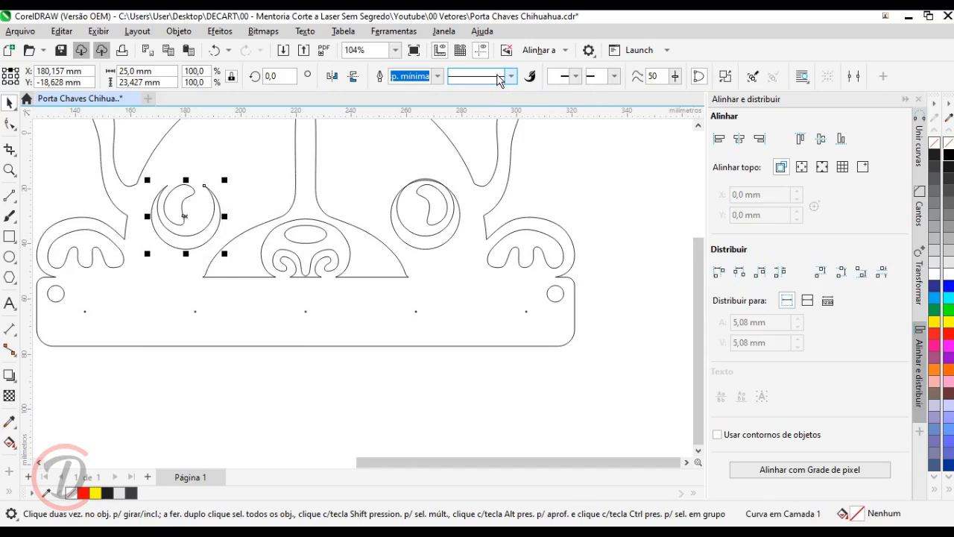
pyautogui.click(499, 197)
pyautogui.click(454, 211)
pyautogui.keyDown('shift'); pyautogui.click(442, 242); pyautogui.keyUp('shift')
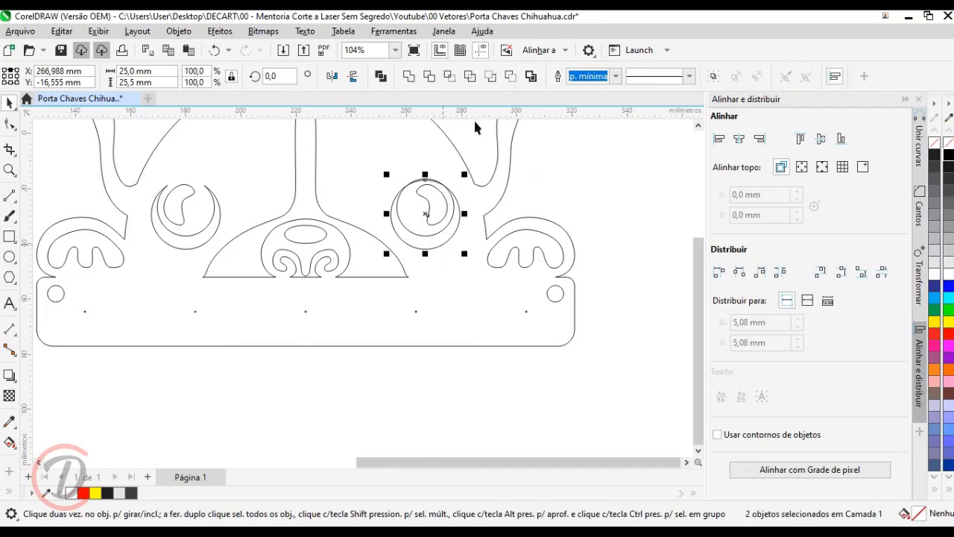
pyautogui.click(492, 77)
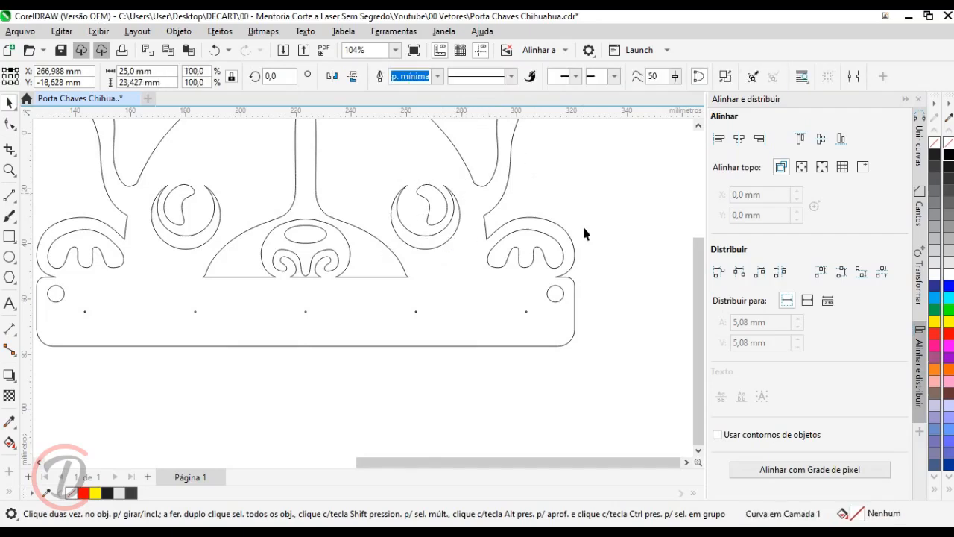
# - Combine all the separate pieces of the outlined dog design into a single curve
pyautogui.scroll(-3, 582, 224)
pyautogui.click(515, 305)
pyautogui.moveTo(383, 187); pyautogui.dragTo(585, 357)
pyautogui.rightClick(498, 265)
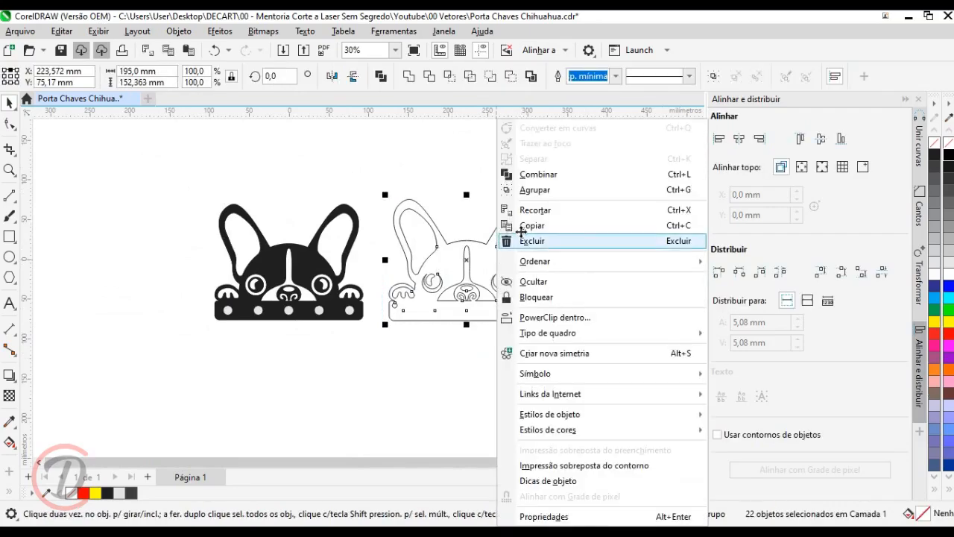
pyautogui.click(560, 178)
# - Fill the recombined dog design with black and inspect the reshaped eyes
pyautogui.scroll(2, 568, 241)
pyautogui.scroll(2, 568, 241)
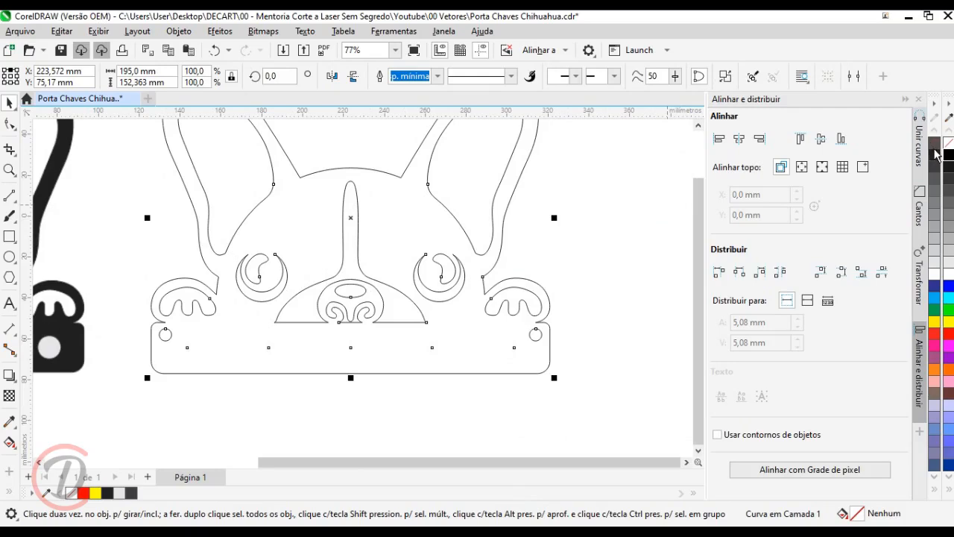
pyautogui.click(935, 154)
pyautogui.click(618, 220)
pyautogui.scroll(2, 410, 278)
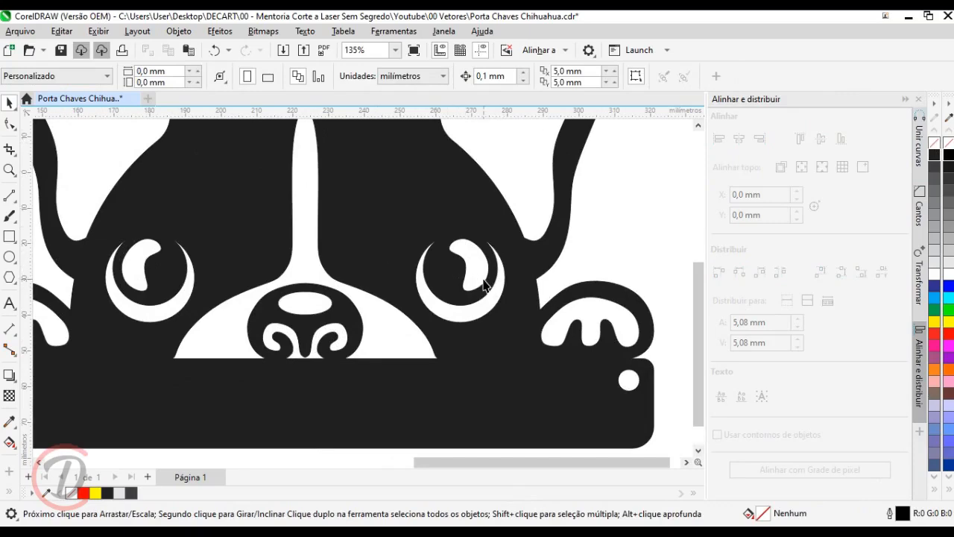
# - Place a copy of the finished black dog design beside the original, leaving clear space between them
pyautogui.scroll(-1, 493, 277)
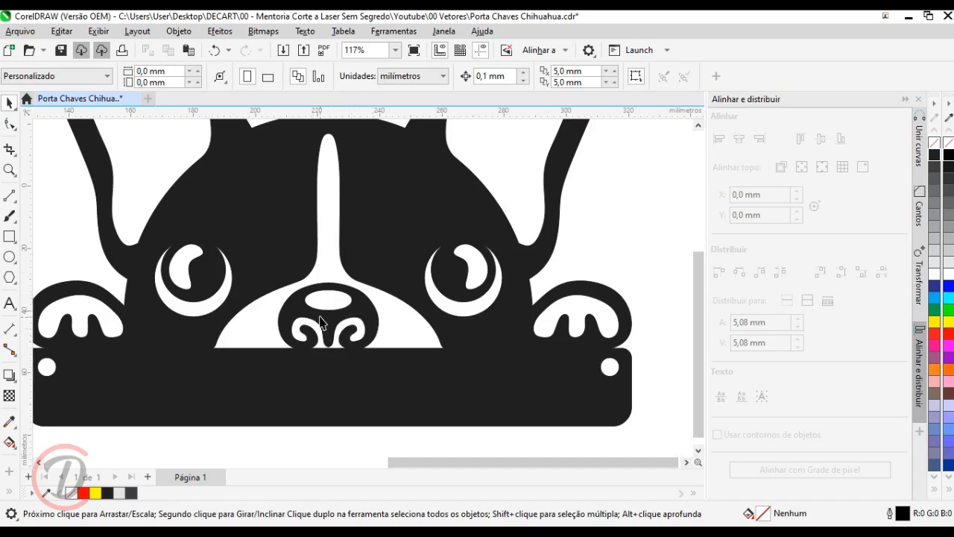
pyautogui.scroll(-4, 319, 322)
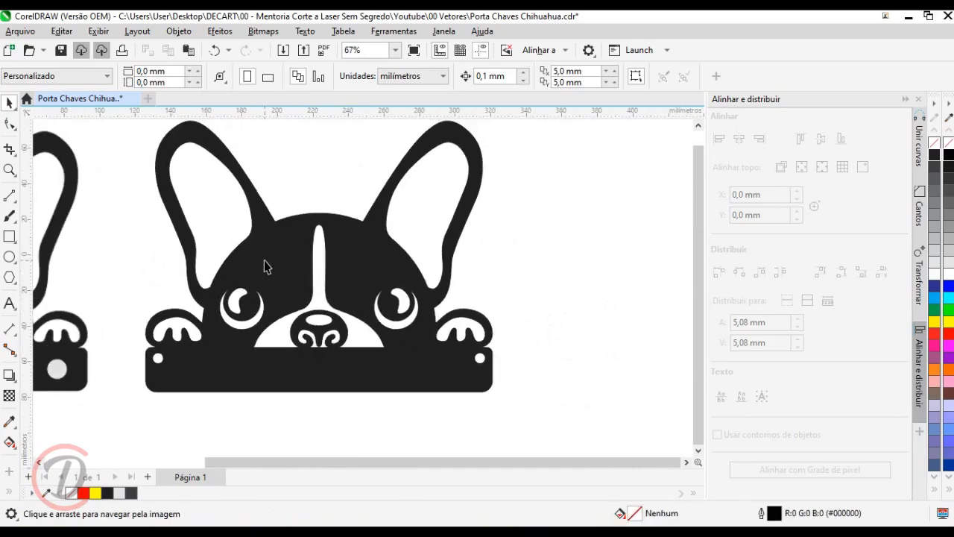
pyautogui.moveTo(267, 267); pyautogui.dragTo(273, 287)
pyautogui.scroll(-1, 273, 288)
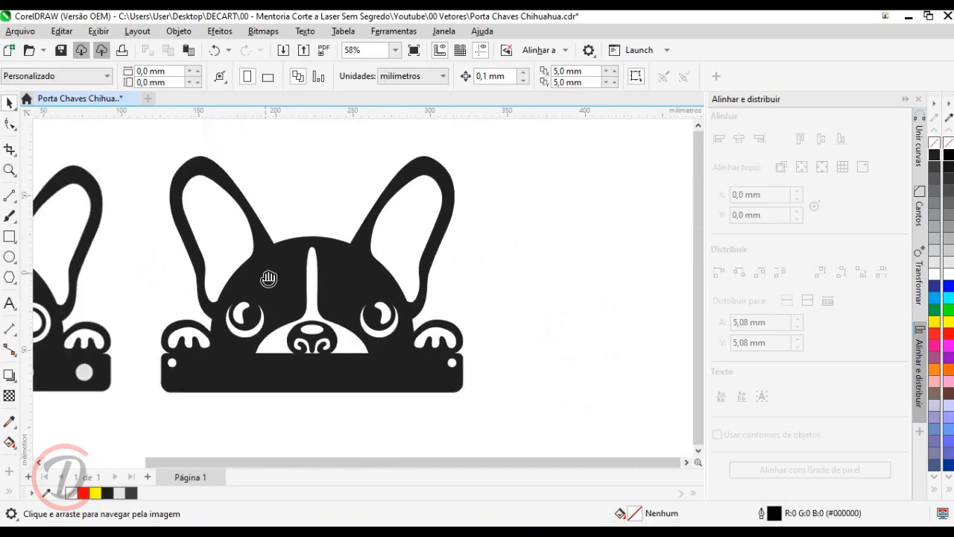
pyautogui.click(354, 285)
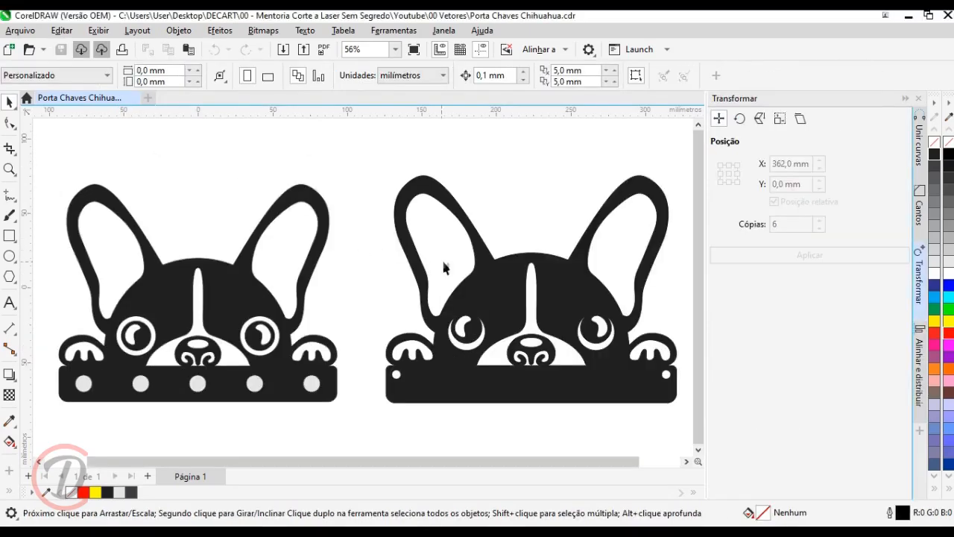
pyautogui.scroll(-1, 445, 268)
pyautogui.click(526, 291)
pyautogui.moveTo(550, 298); pyautogui.dragTo(530, 291)
# - Break the copied dog design apart into separate curves and remove their fill so only outlines show
pyautogui.rightClick(530, 290)
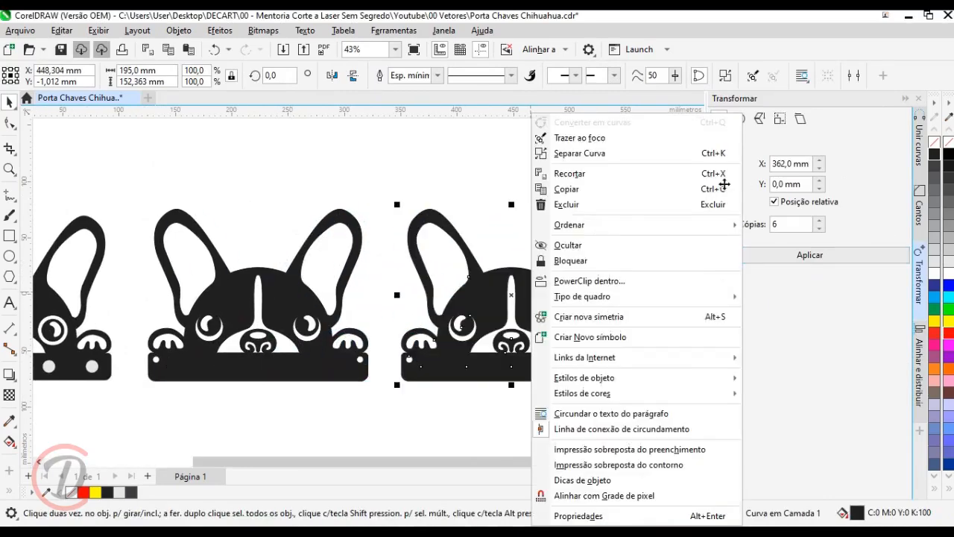
pyautogui.click(596, 153)
pyautogui.click(934, 142)
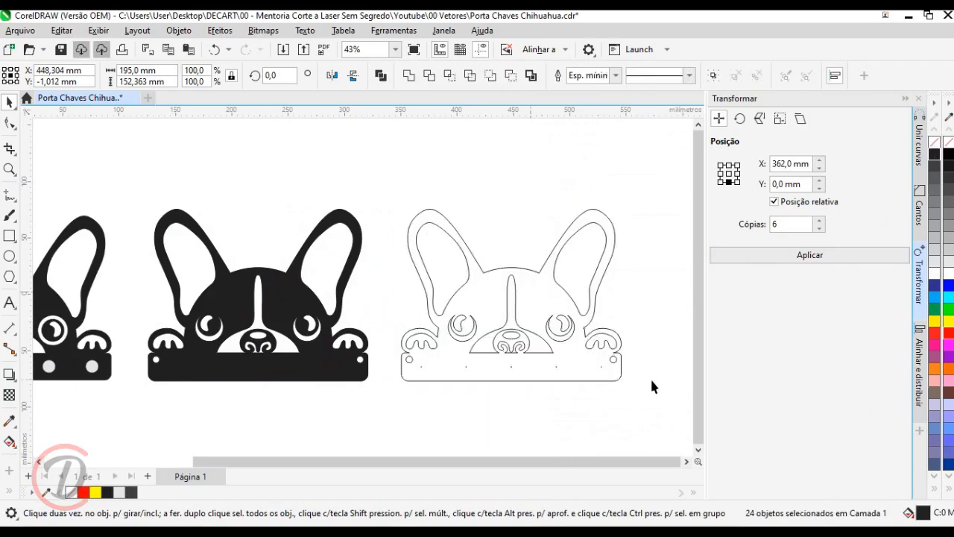
pyautogui.click(646, 387)
# - Delete the inner ear, eye, paw, muzzle, nose and hook mark pieces from the outlined copy, keeping the outer contour and mounting holes
pyautogui.scroll(2, 633, 341)
pyautogui.moveTo(632, 354); pyautogui.dragTo(289, 160)
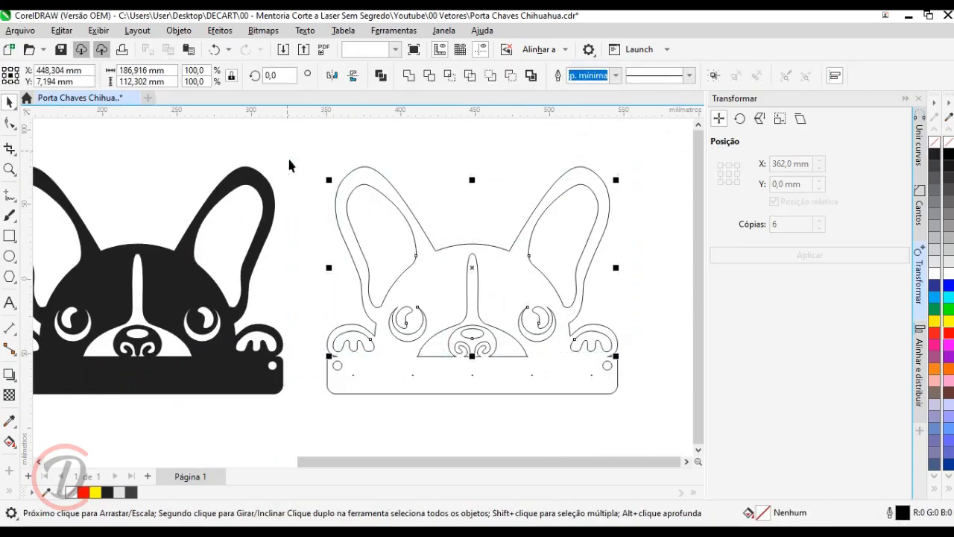
pyautogui.press('Delete')
pyautogui.scroll(1, 502, 343)
pyautogui.moveTo(578, 352); pyautogui.dragTo(254, 159)
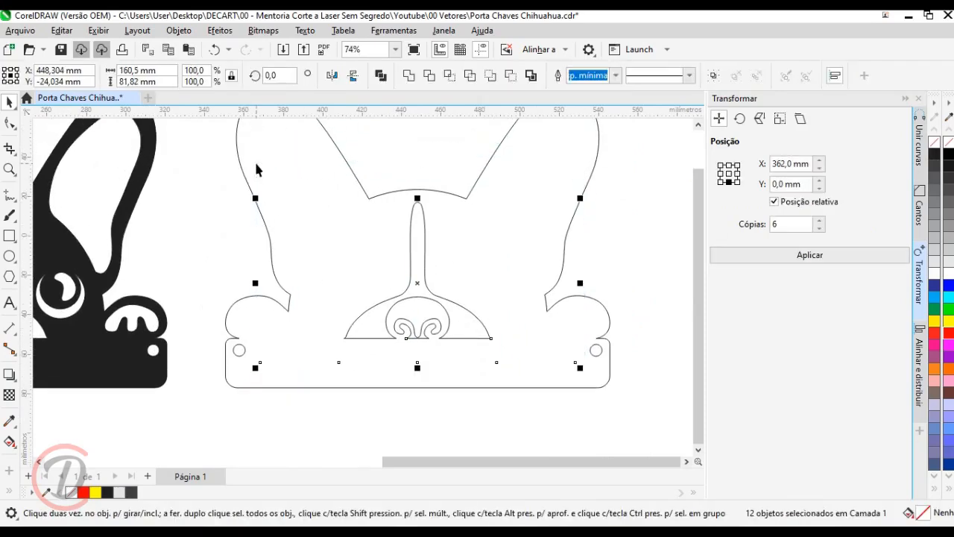
pyautogui.press('Delete')
# - Combine the copy's outer contour and its two mounting holes into a single curve
pyautogui.scroll(-1, 375, 354)
pyautogui.moveTo(561, 394); pyautogui.dragTo(266, 144)
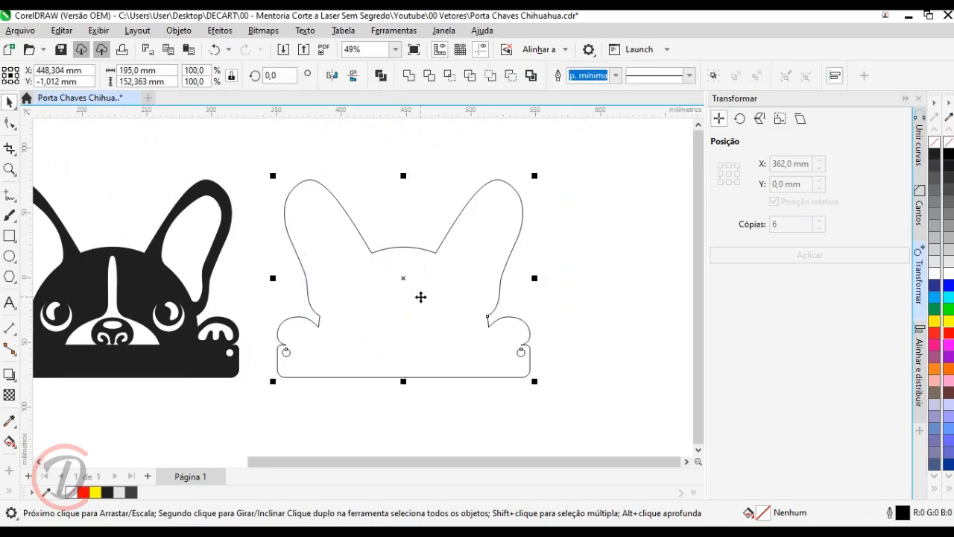
pyautogui.rightClick(421, 296)
pyautogui.click(493, 172)
pyautogui.hscroll(-3, 478, 159)
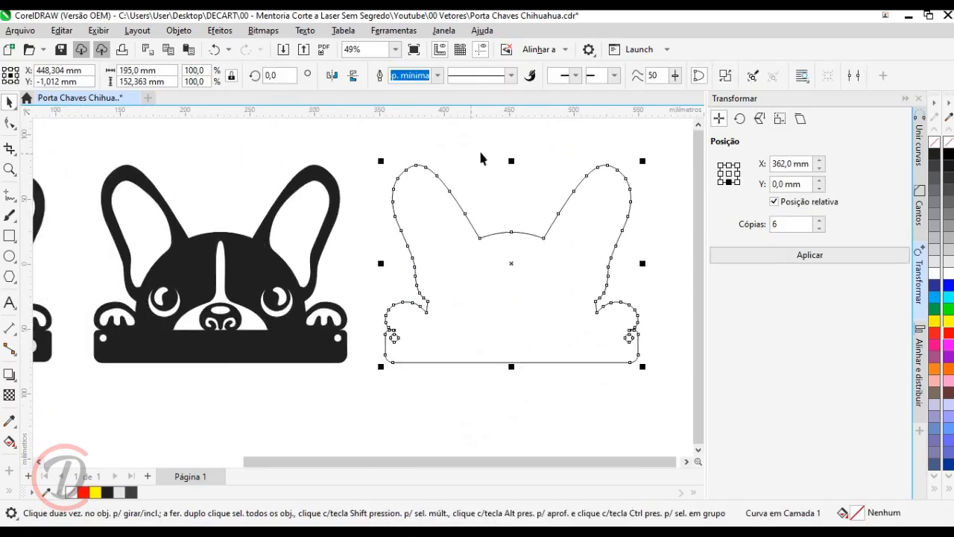
pyautogui.click(416, 235)
pyautogui.scroll(-1, 416, 234)
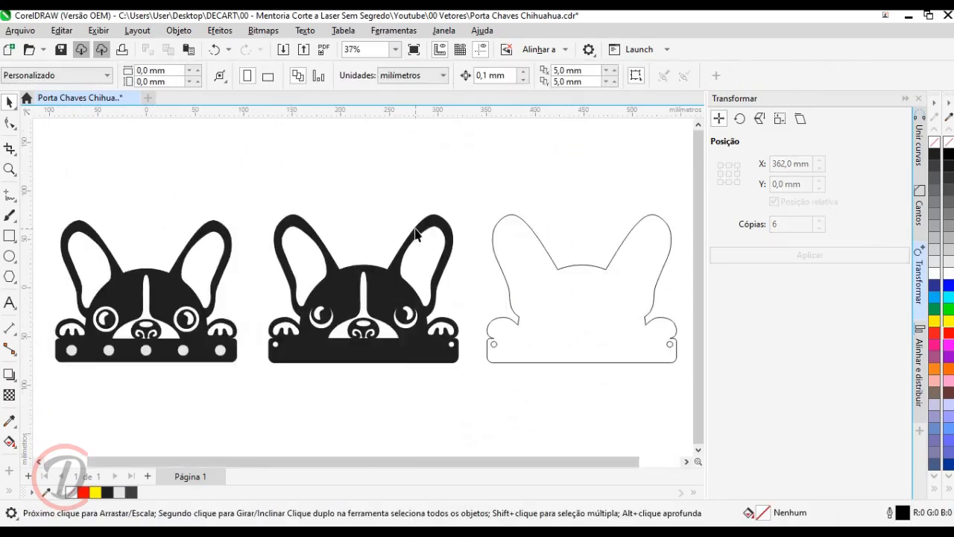